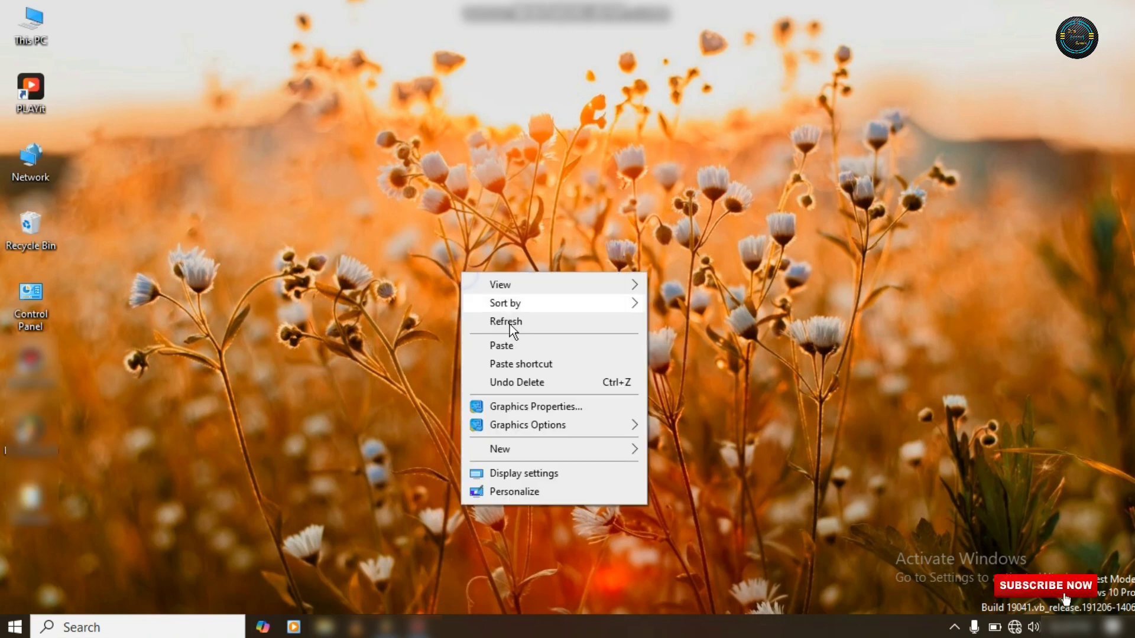
click(509, 324)
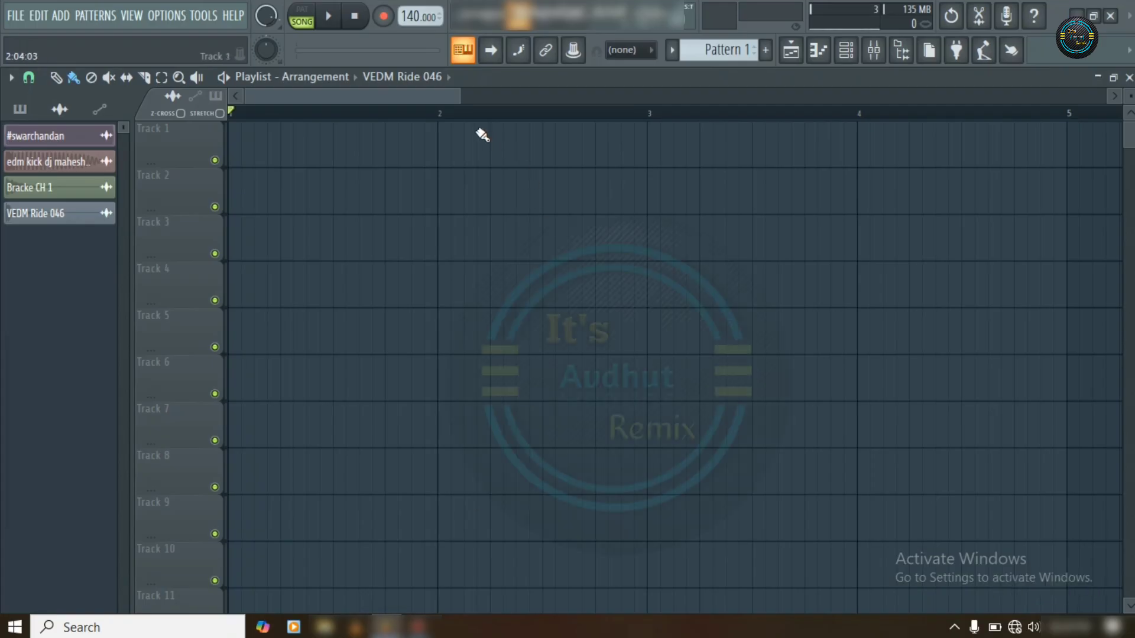
- Place the #swarchandan audio clip on Track 1 of the playlist, starting at 1:07:00
scroll(464, 116, down, 2)
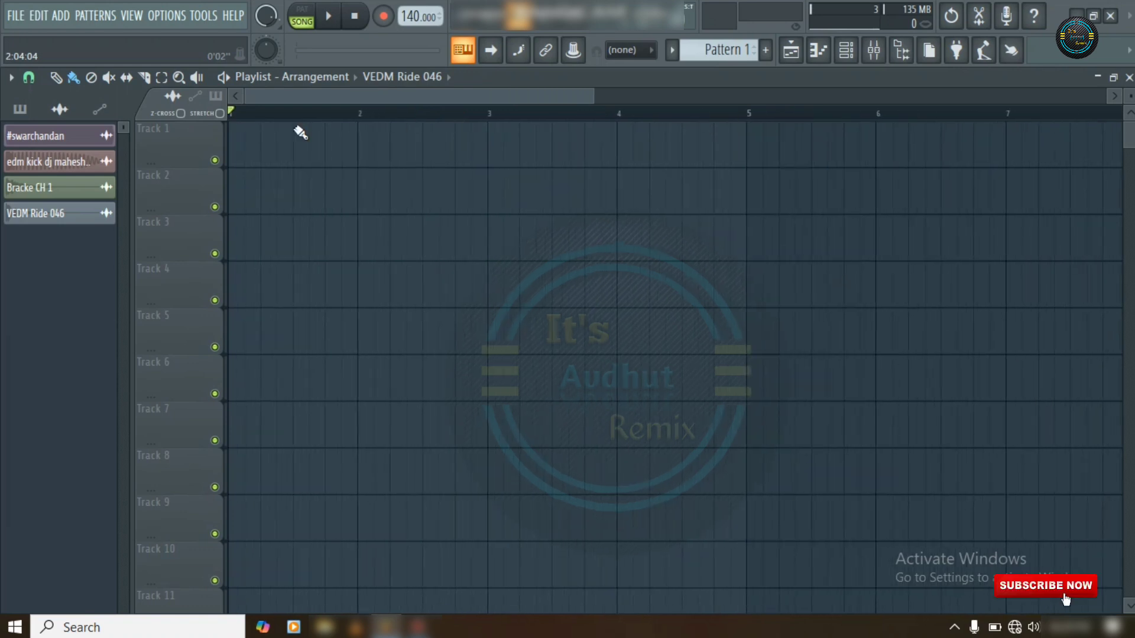
click(36, 135)
click(273, 158)
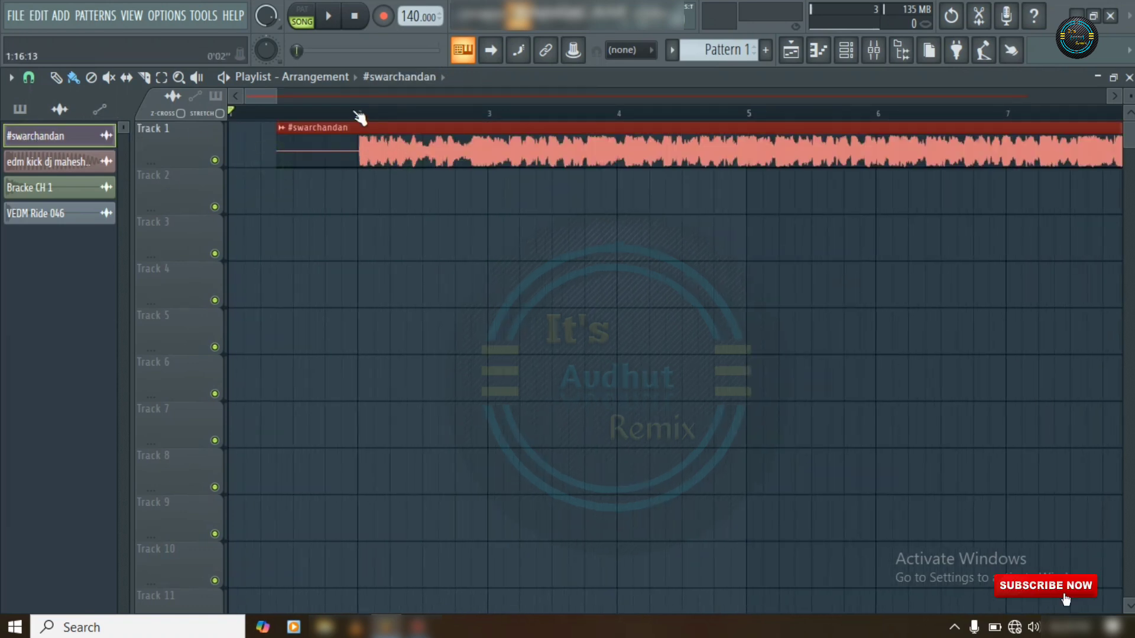
- Play the #swarchandan clip from bar 2 and stop in bar 3 to hear its opening
click(358, 117)
scroll(358, 117, down, 1)
key(space)
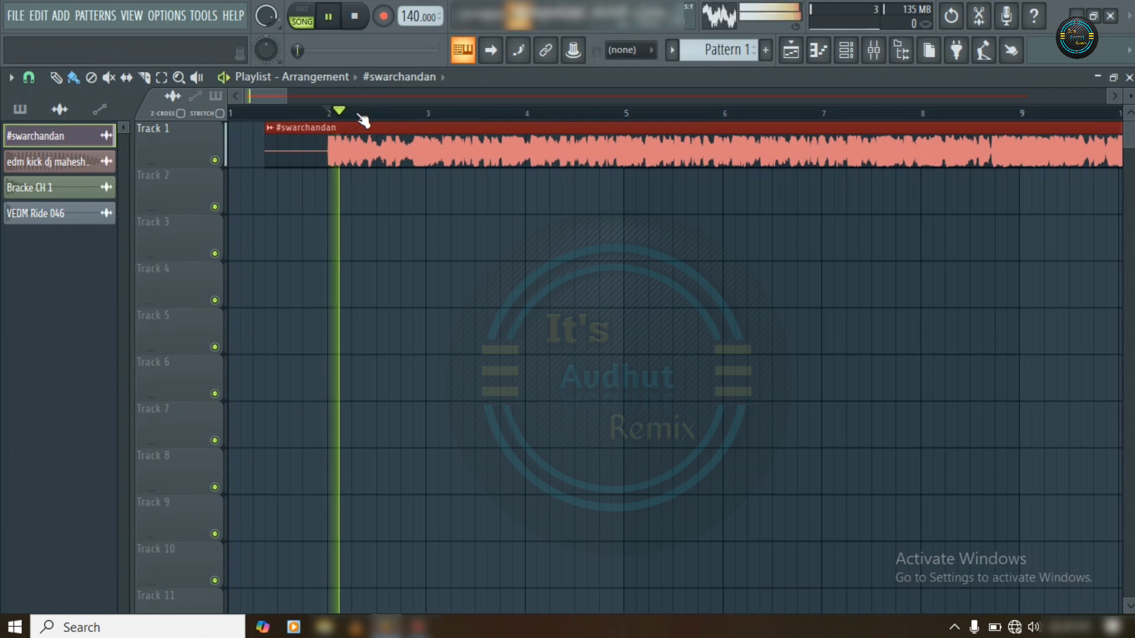
scroll(370, 119, up, 2)
scroll(372, 120, down, 3)
scroll(376, 121, up, 3)
scroll(376, 122, down, 2)
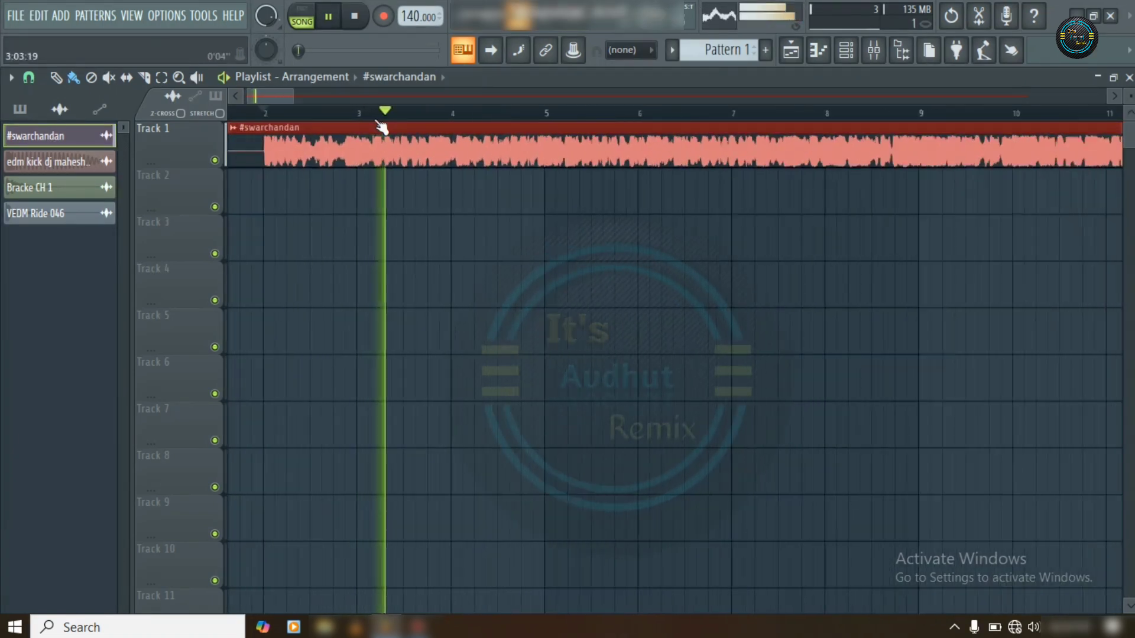
key(space)
- Listen to the #swarchandan clip from just after bar 6 and stop in bar 9
scroll(444, 121, up, 6)
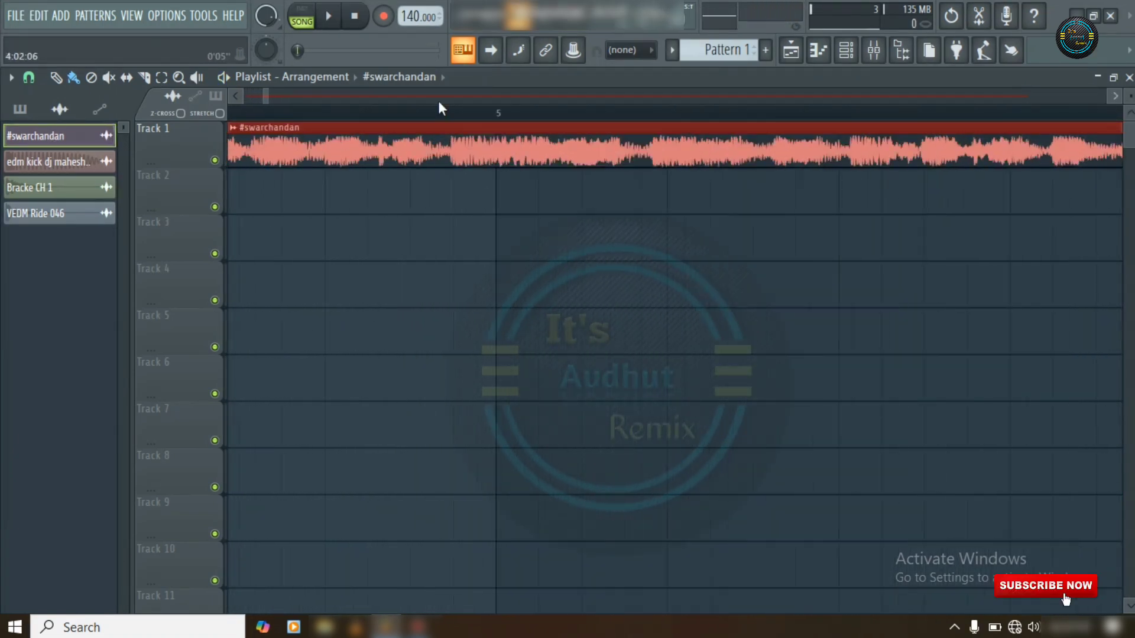
scroll(443, 115, down, 6)
scroll(480, 121, up, 2)
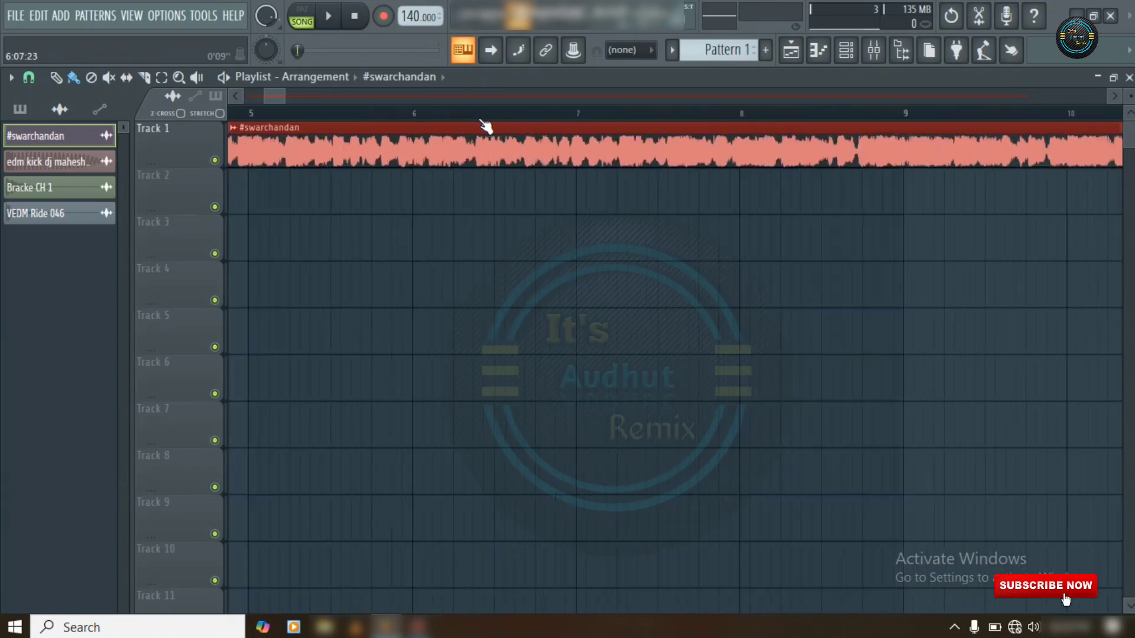
scroll(472, 121, down, 1)
click(442, 111)
key(space)
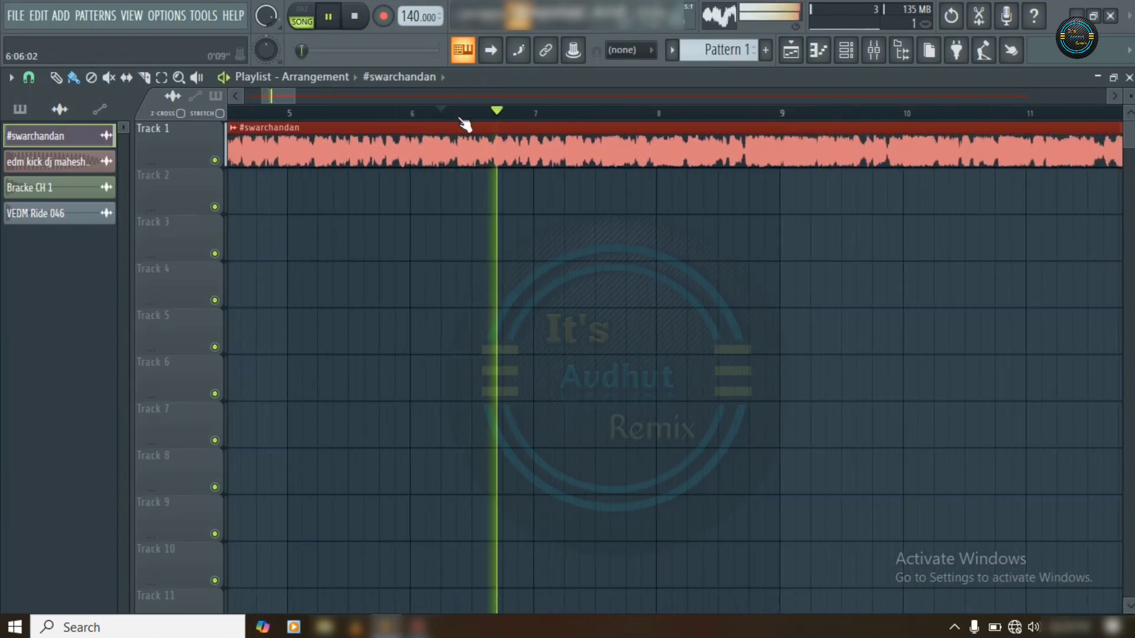
scroll(585, 122, up, 3)
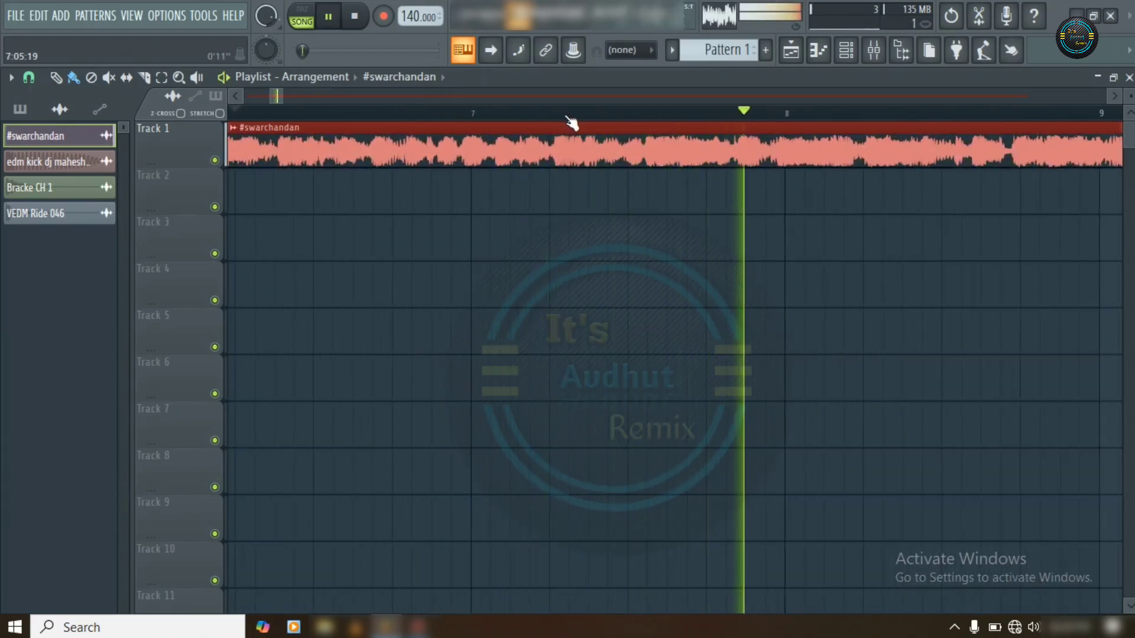
scroll(494, 118, down, 5)
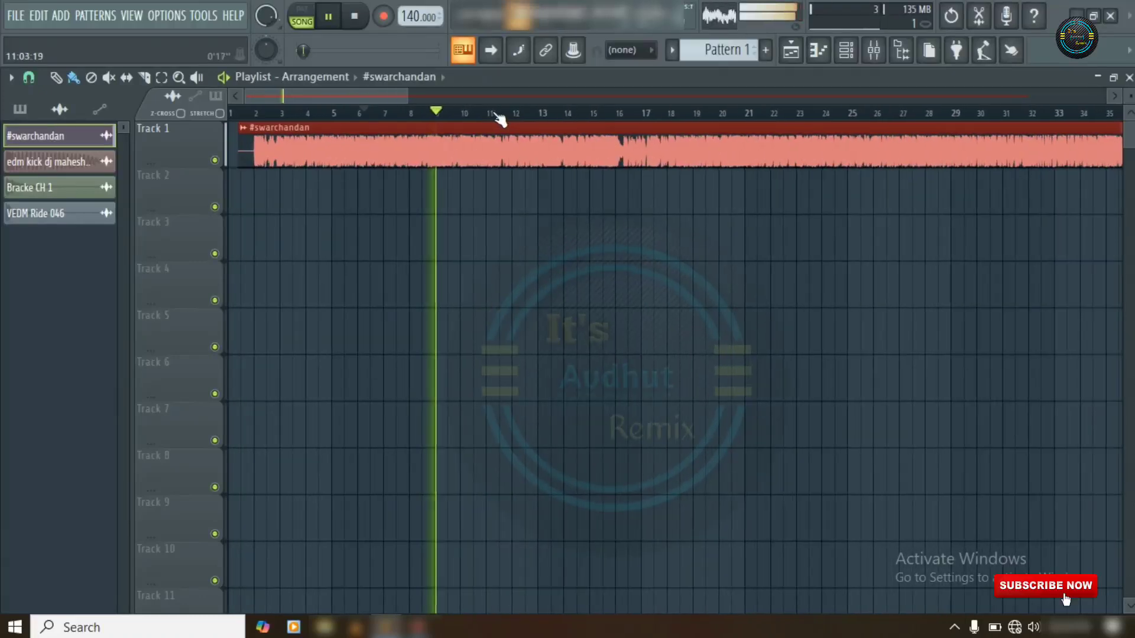
scroll(497, 118, up, 3)
key(space)
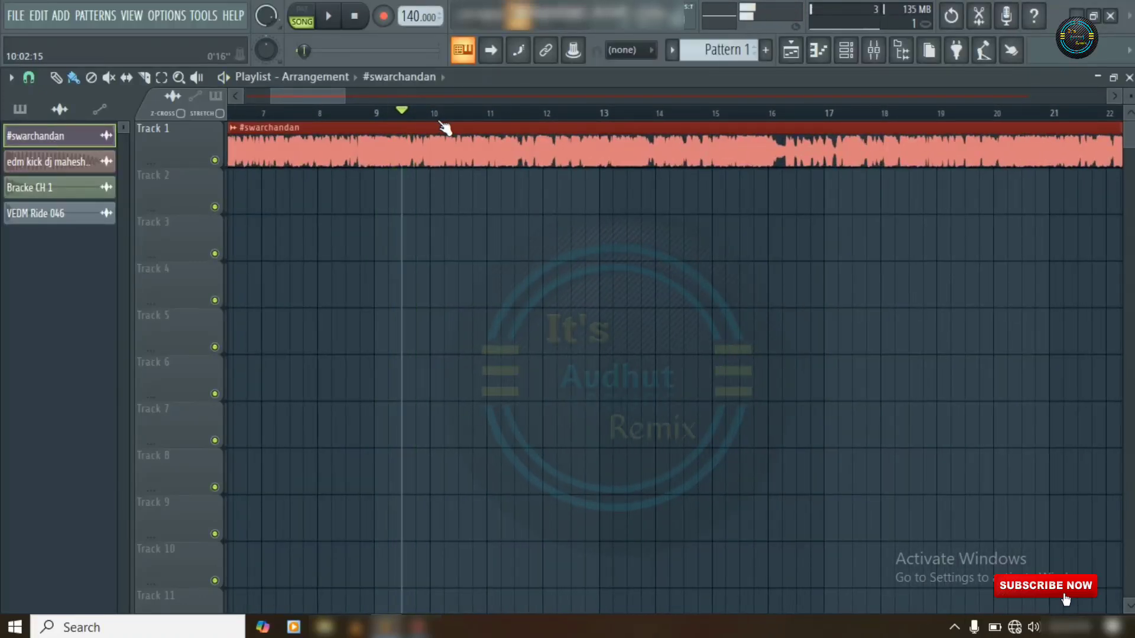
- Reposition the playback start to about bar 12 and listen up to around bar 13
scroll(444, 126, up, 4)
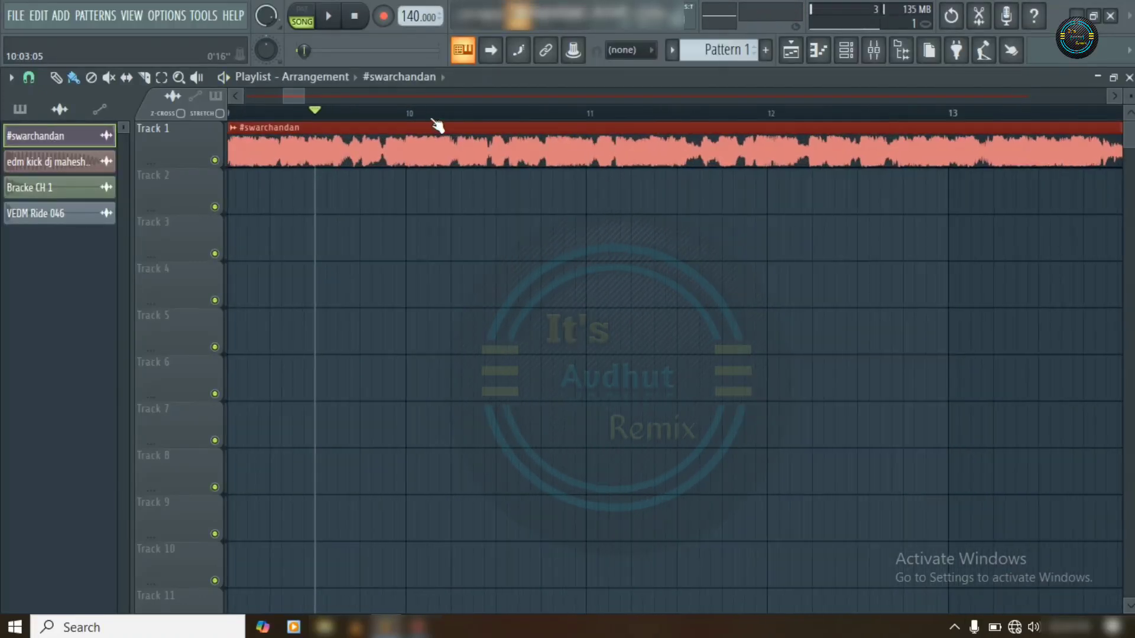
click(357, 114)
scroll(361, 118, down, 4)
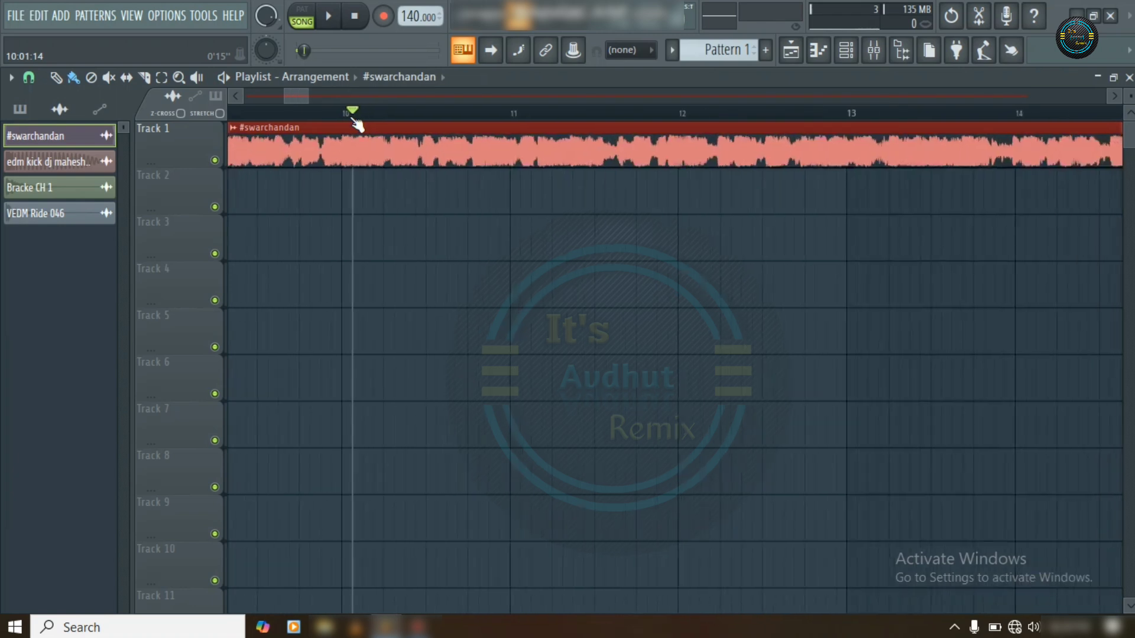
scroll(360, 122, down, 4)
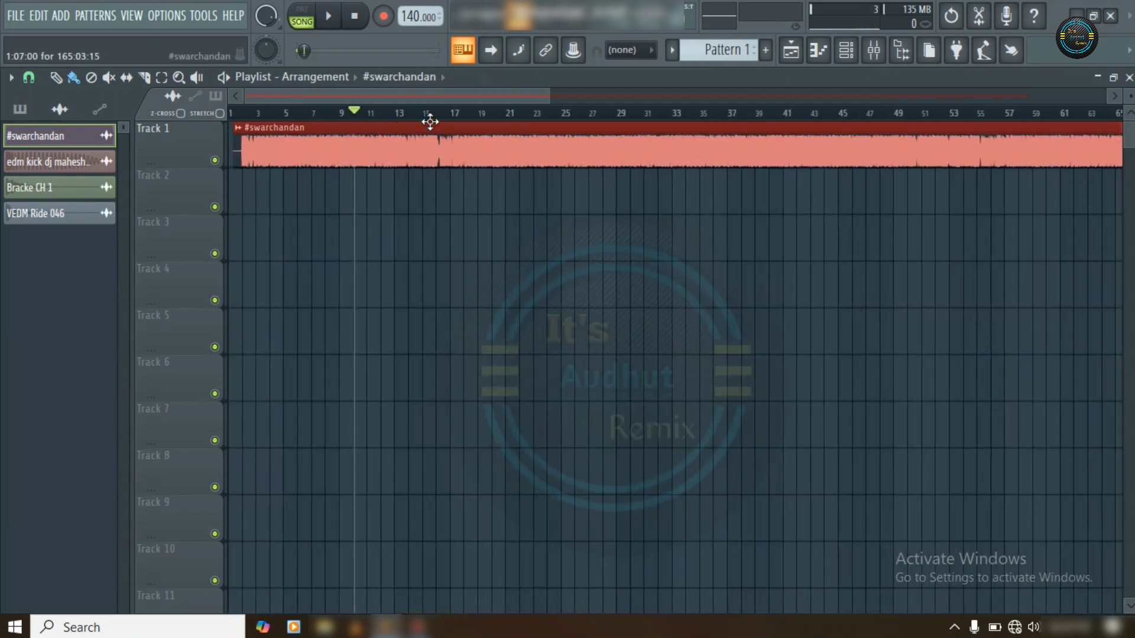
click(386, 112)
key(space)
scroll(417, 123, up, 5)
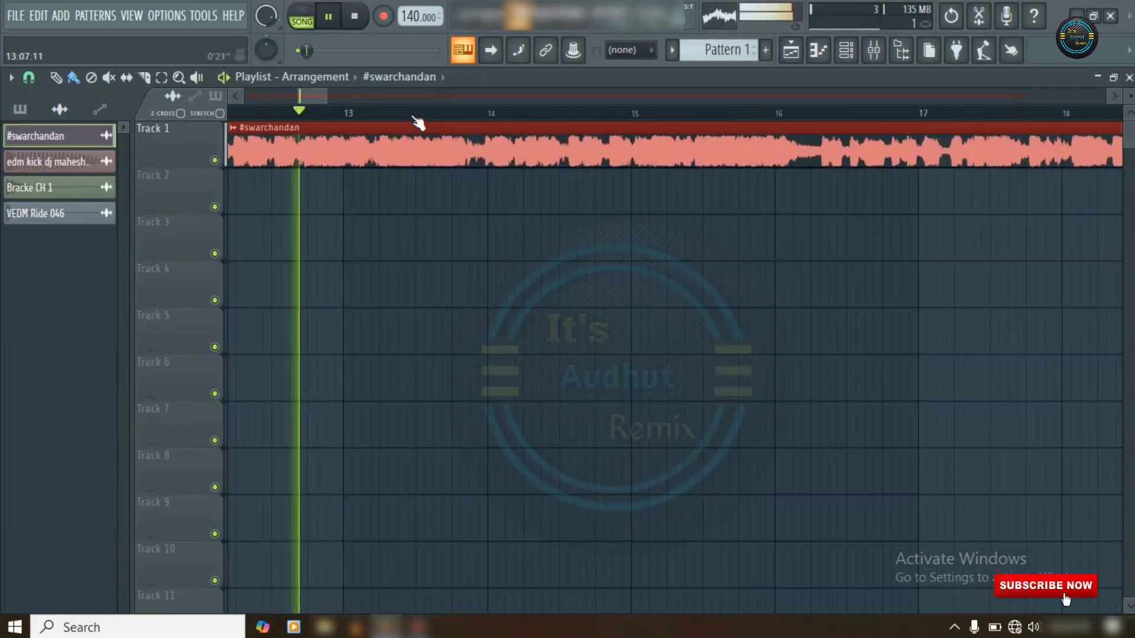
key(space)
- Play the clip from just before bar 14 and stop shortly after bar 17 to locate the beat
scroll(443, 121, up, 1)
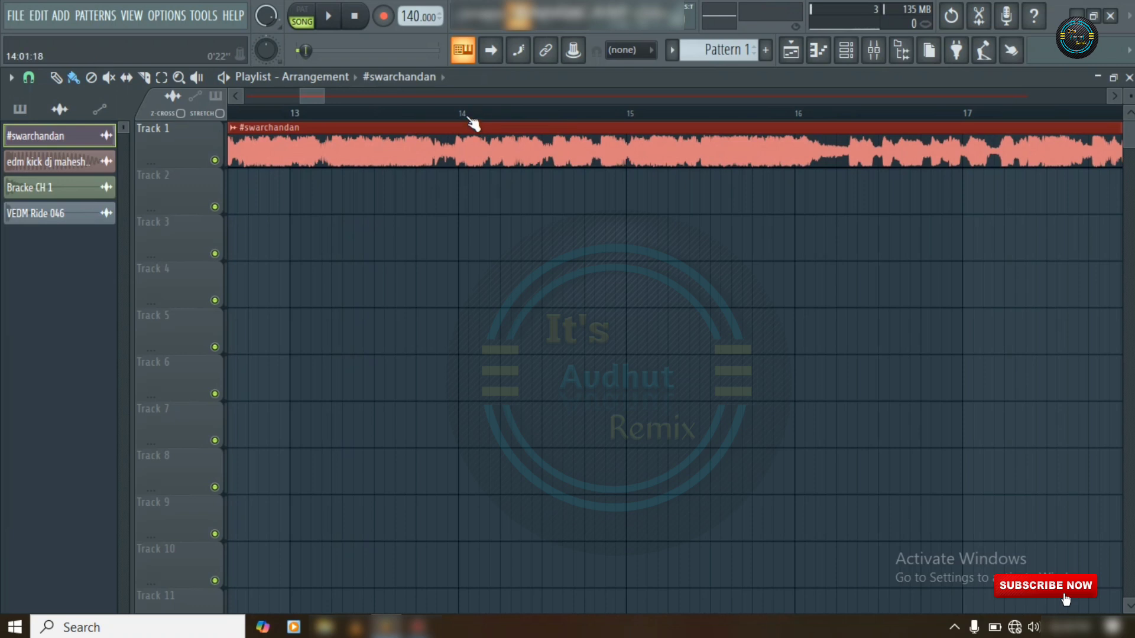
scroll(461, 121, up, 2)
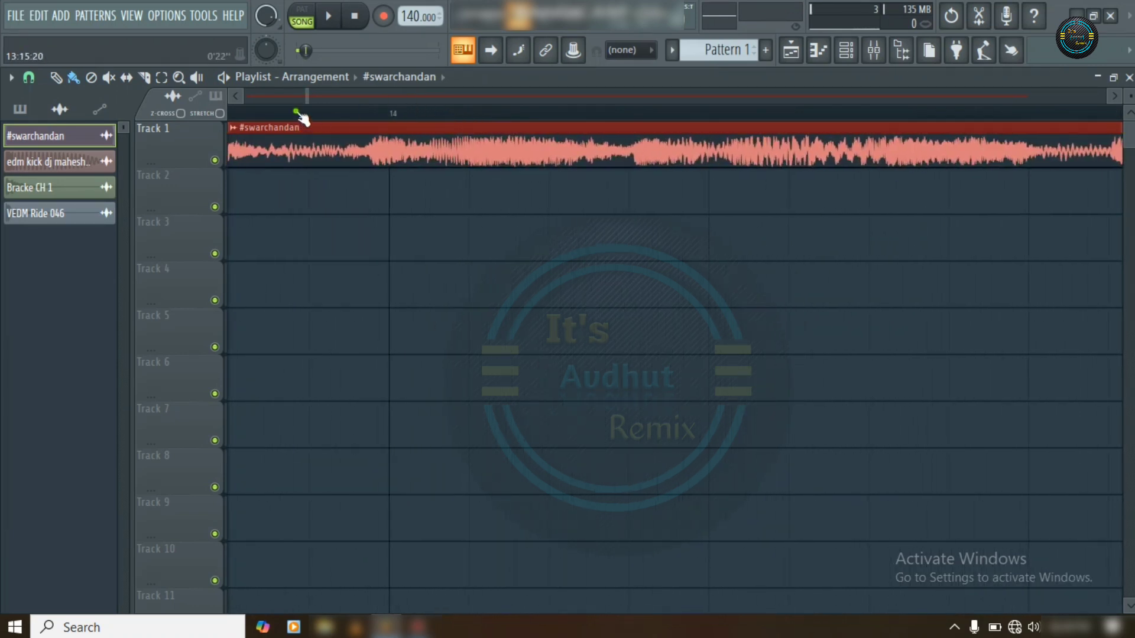
key(space)
scroll(303, 119, down, 3)
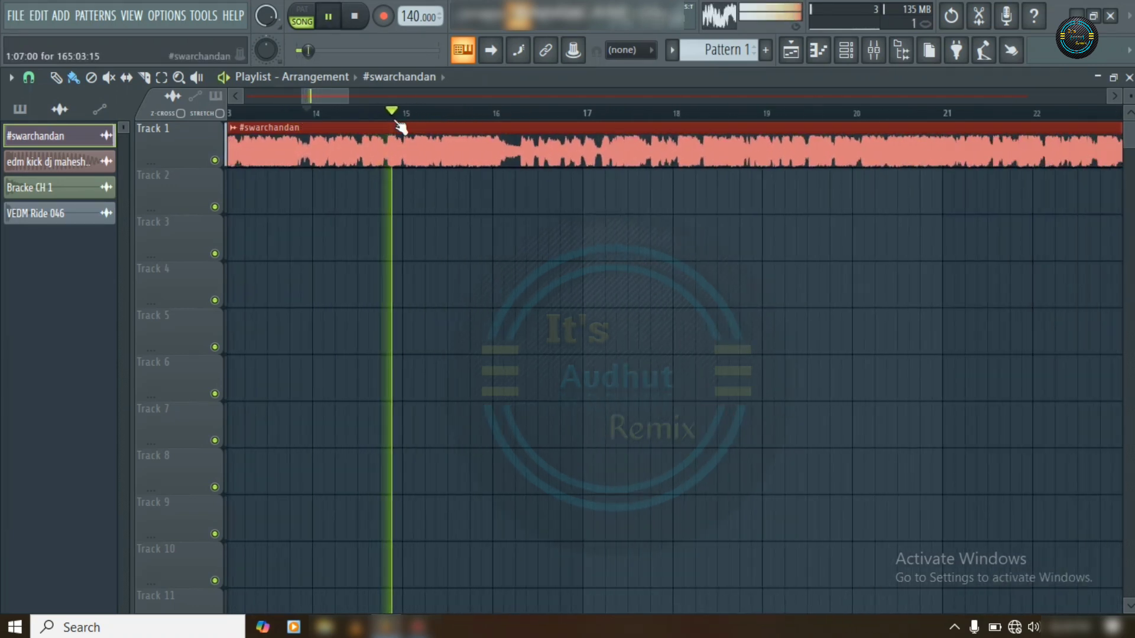
scroll(493, 116, up, 1)
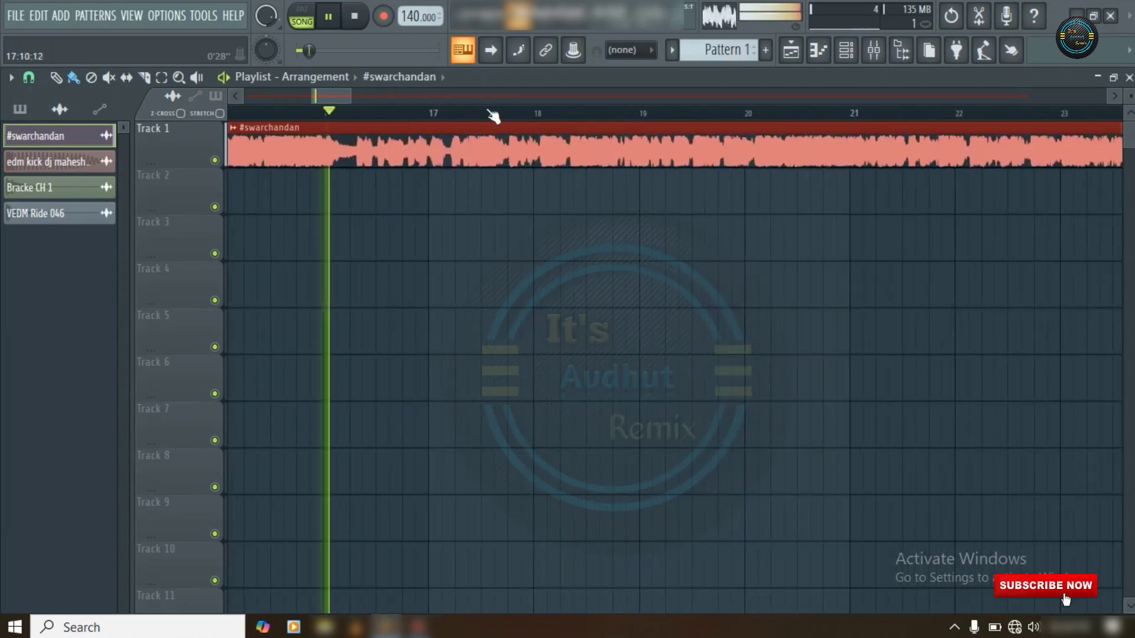
scroll(484, 117, up, 4)
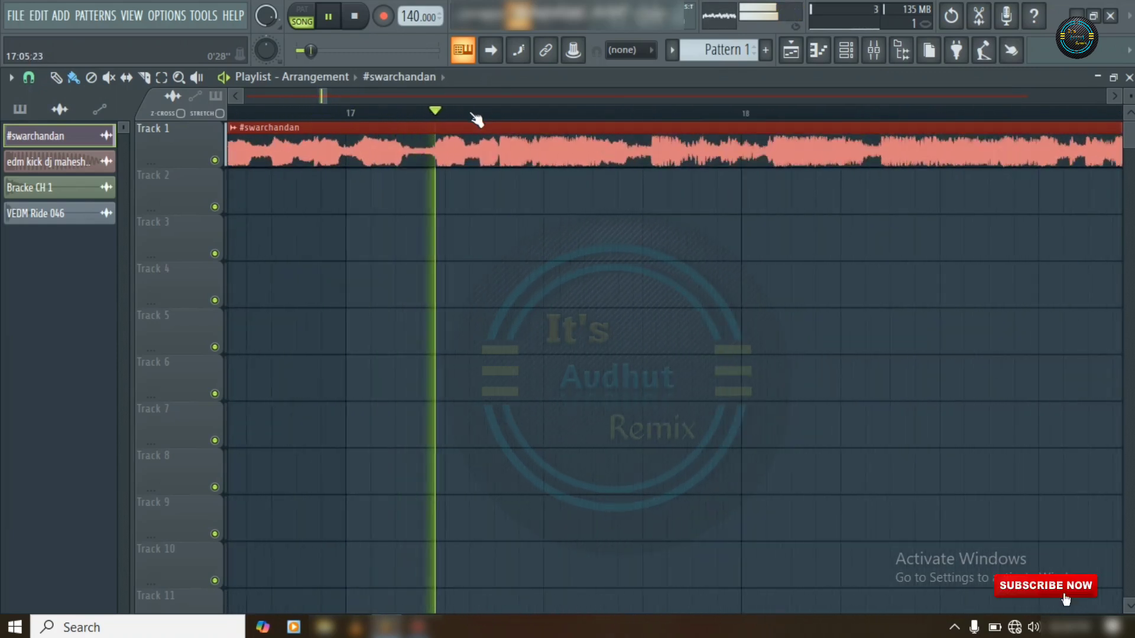
scroll(473, 117, down, 1)
key(space)
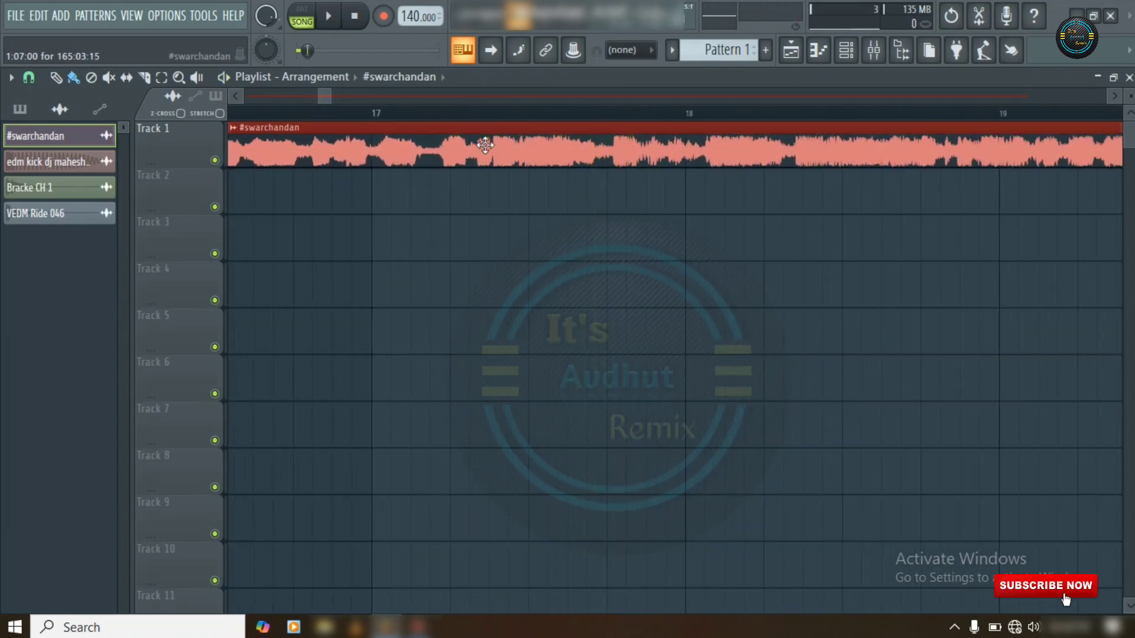
- Change the playlist snap setting for finer placement and shift the #swarchandan clip earlier to start at 1:03:07
drag(484, 145, 410, 147)
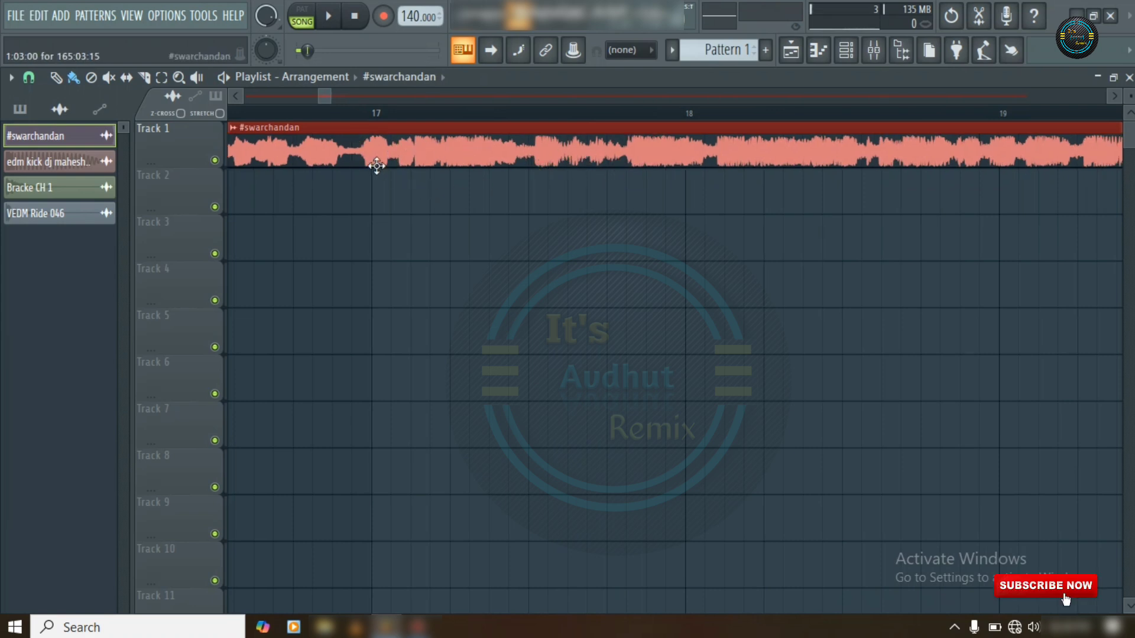
click(31, 80)
click(66, 371)
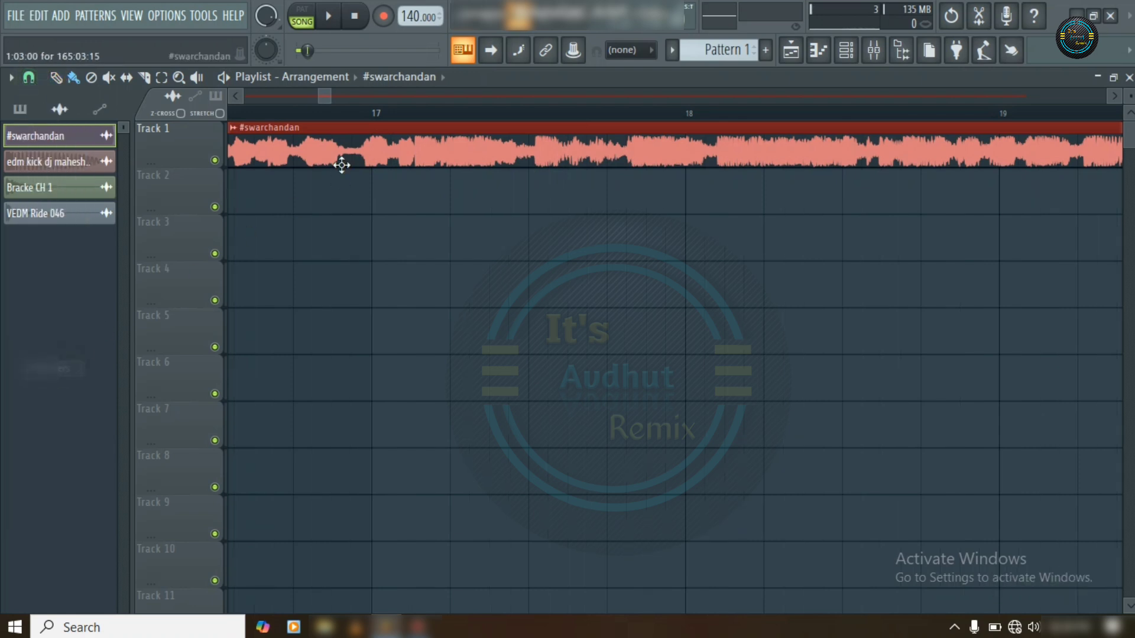
scroll(369, 116, up, 4)
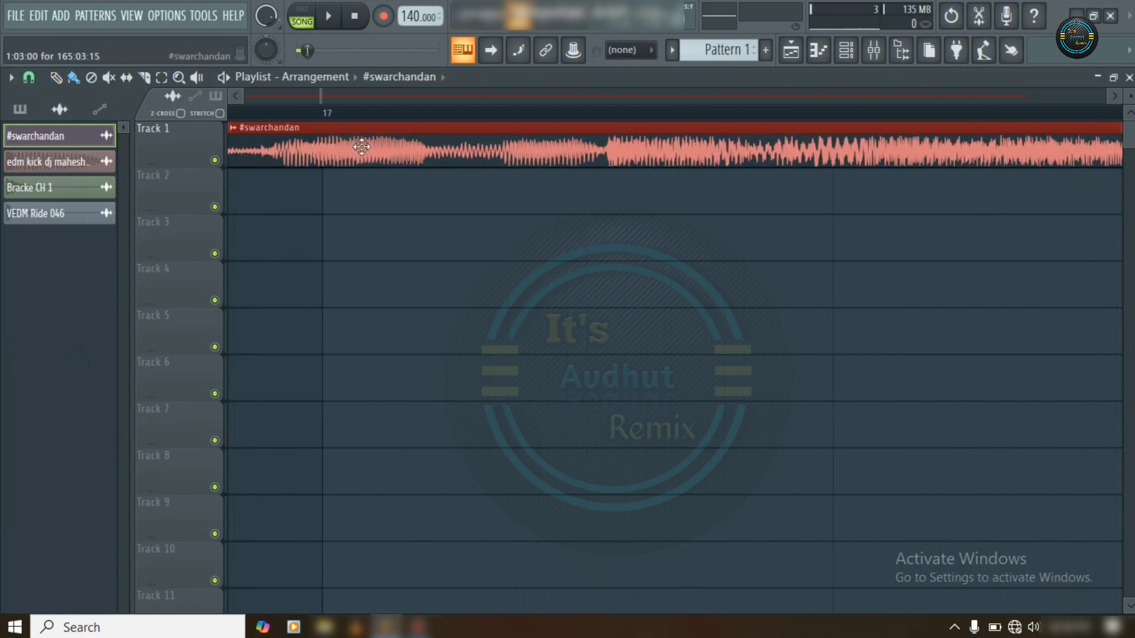
scroll(455, 115, down, 4)
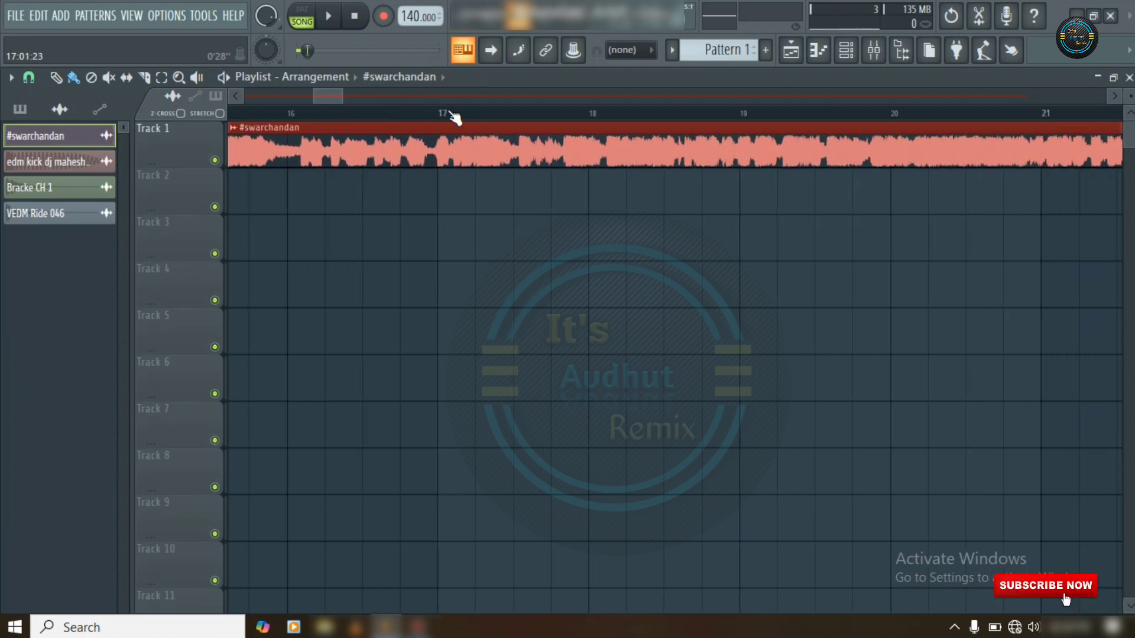
- Play the shifted clip from just before bar 16 and stop in bar 17 to check its timing
scroll(452, 115, down, 3)
key(space)
click(387, 113)
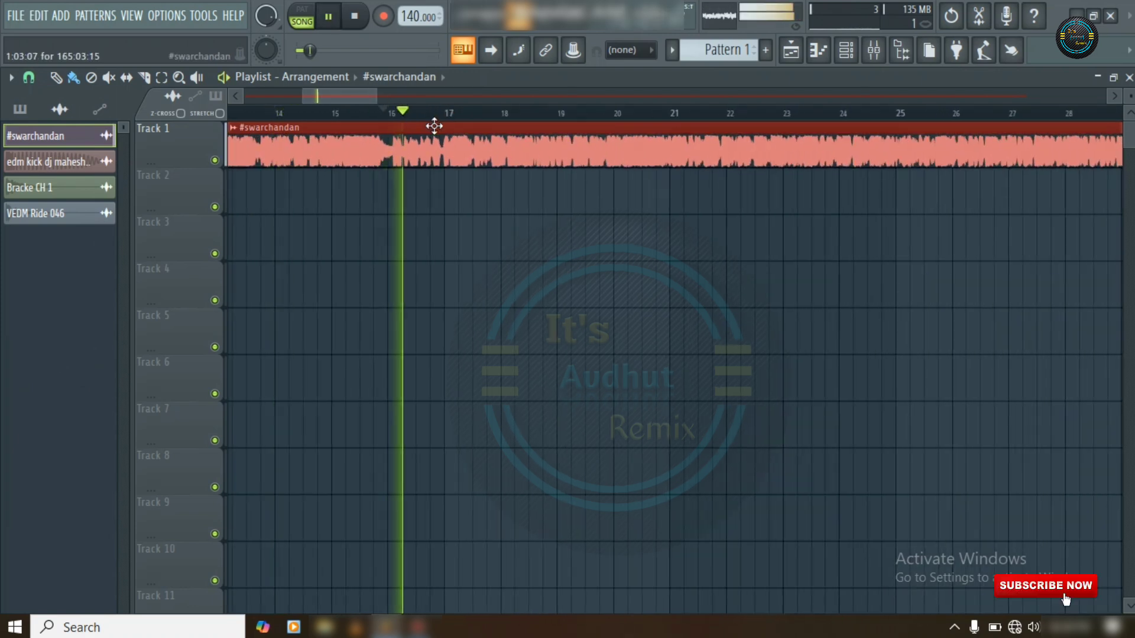
scroll(479, 109, up, 3)
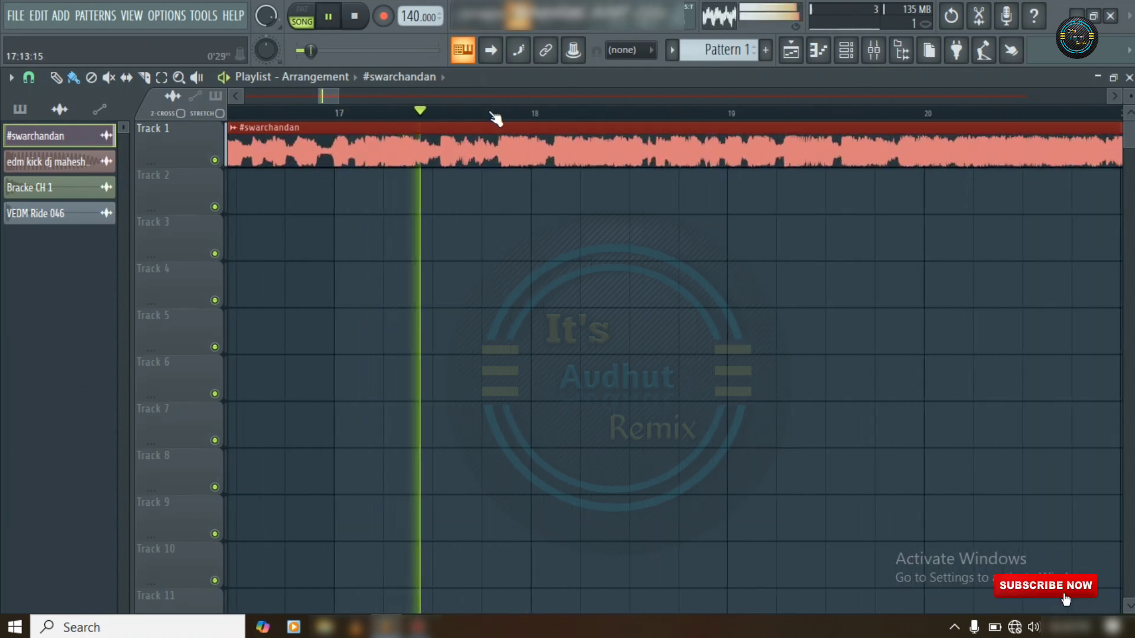
key(space)
- Move the #swarchandan clip to start at 1:10:15 so its beat lines up with bar 18
scroll(469, 114, up, 3)
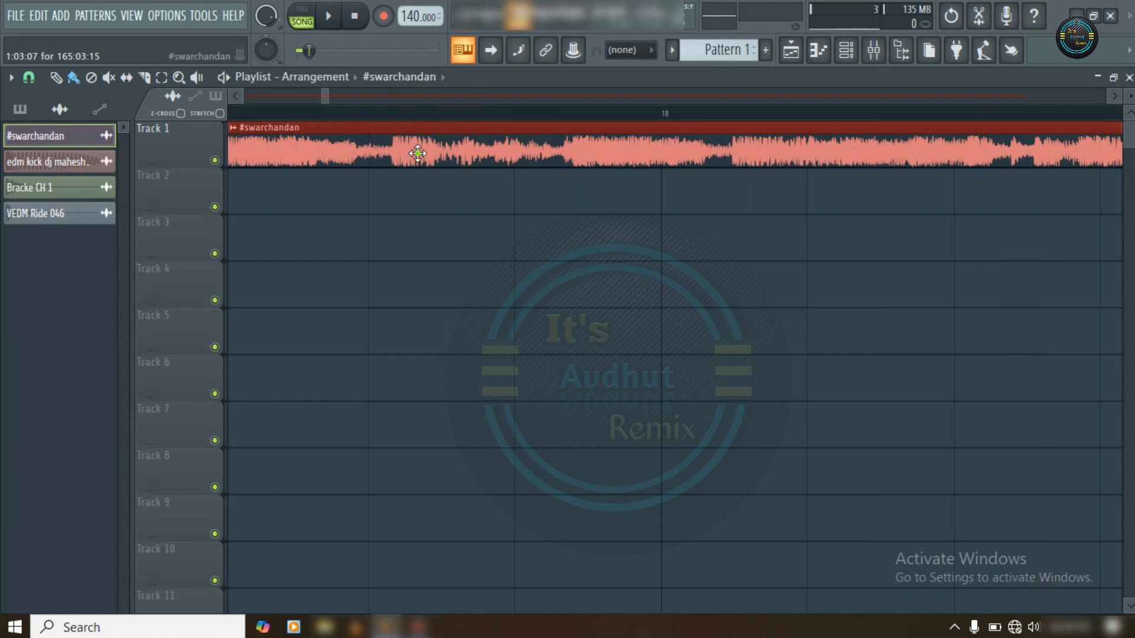
drag(417, 153, 686, 185)
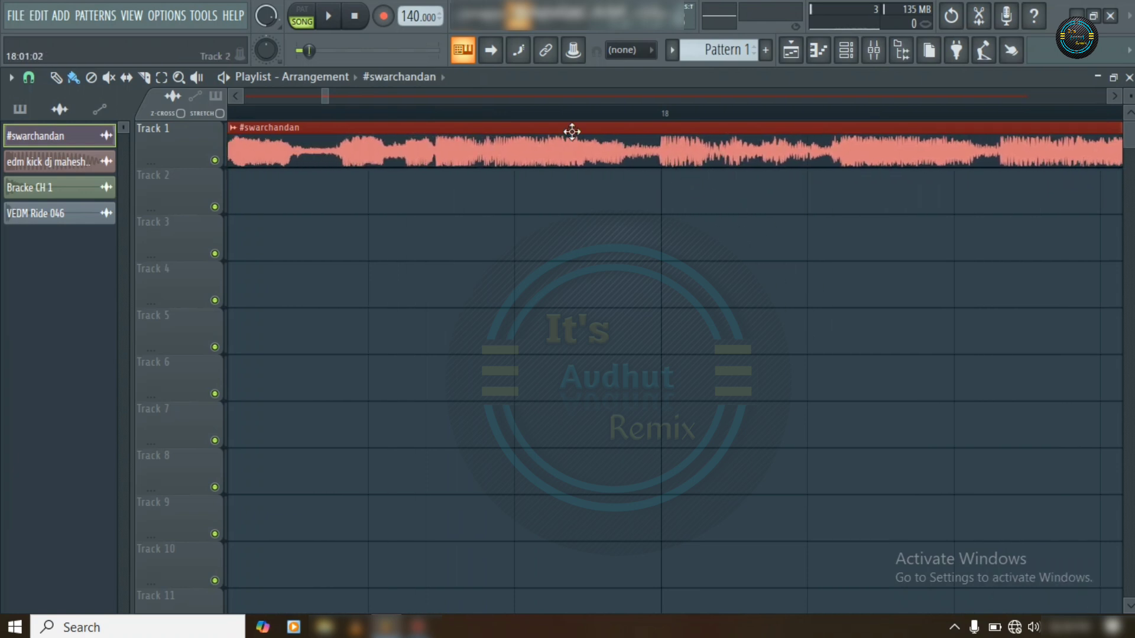
- Inspect the clip's alignment around bar 18 and briefly play it from just before that bar
scroll(501, 103, down, 4)
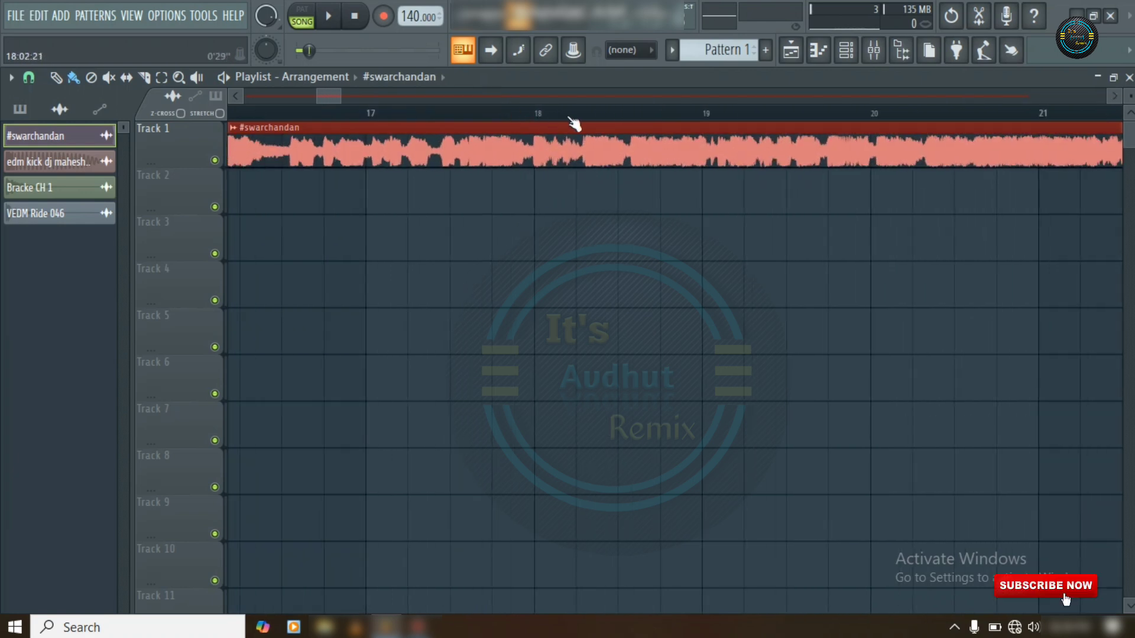
scroll(580, 120, up, 4)
scroll(470, 118, down, 2)
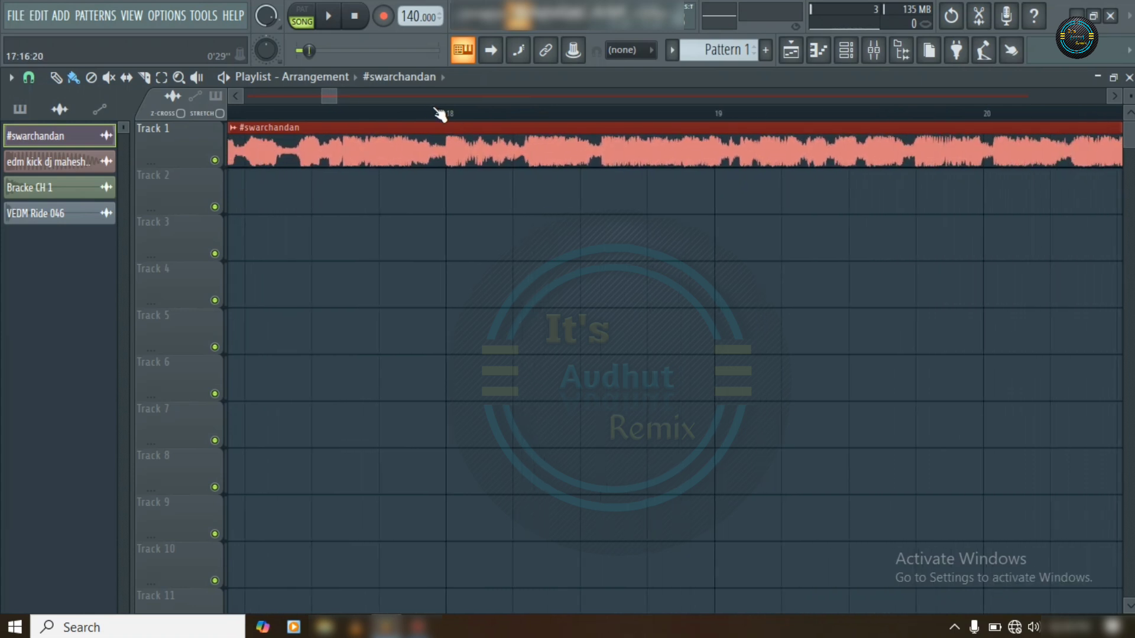
click(415, 111)
key(space)
key(space)
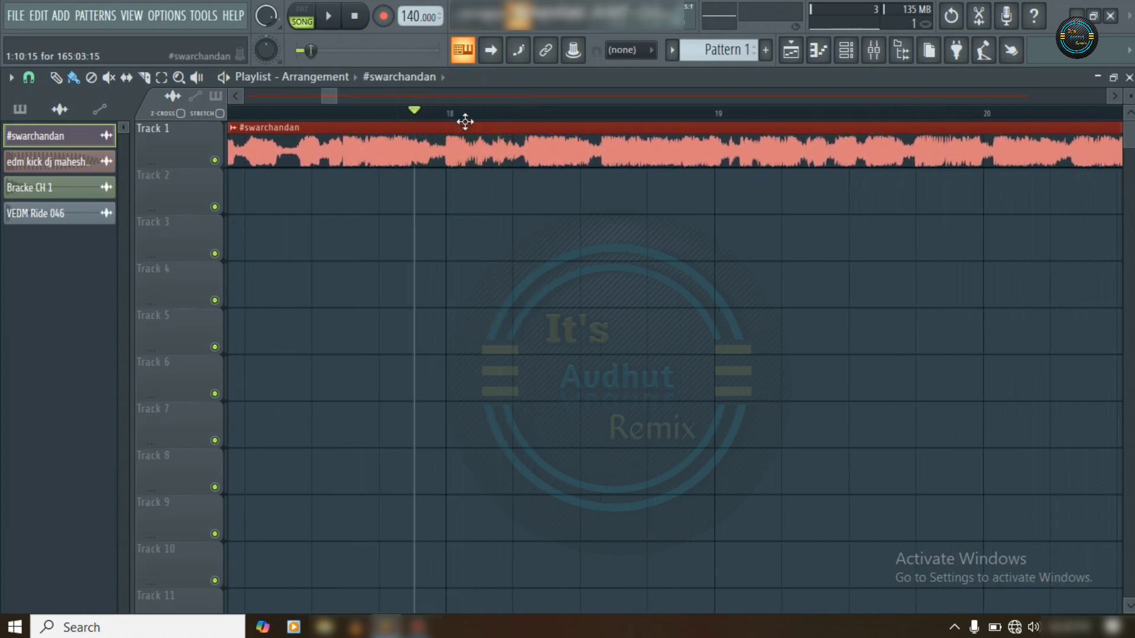
- Detect the #swarchandan clip's tempo using the 75 to 150 BPM range and apply the detected 120 BPM to the project
scroll(473, 122, up, 3)
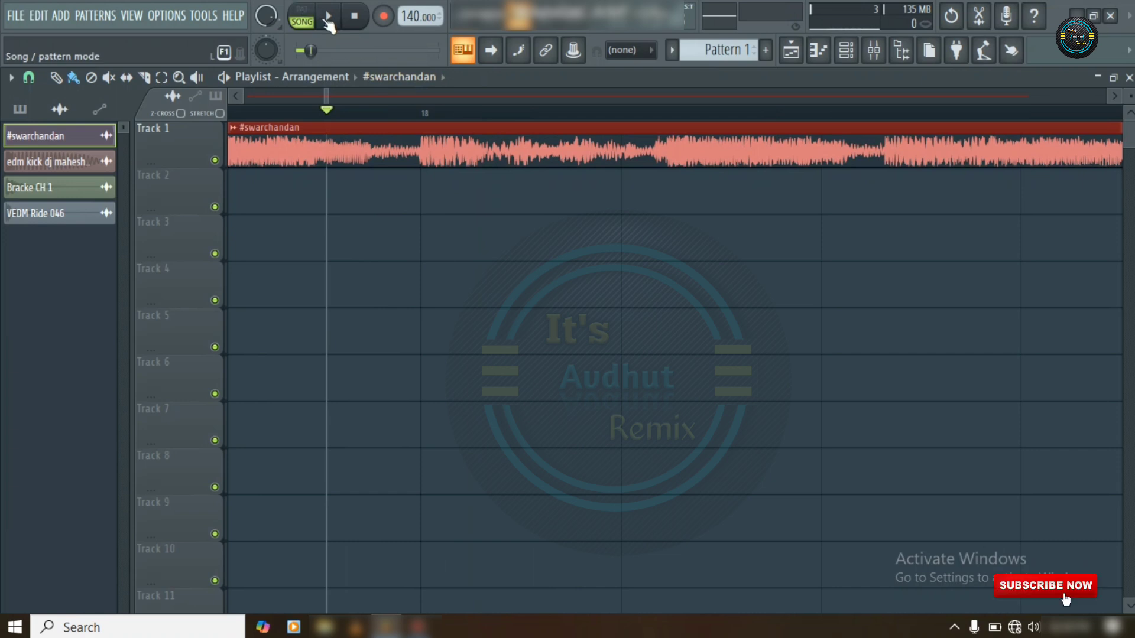
click(233, 128)
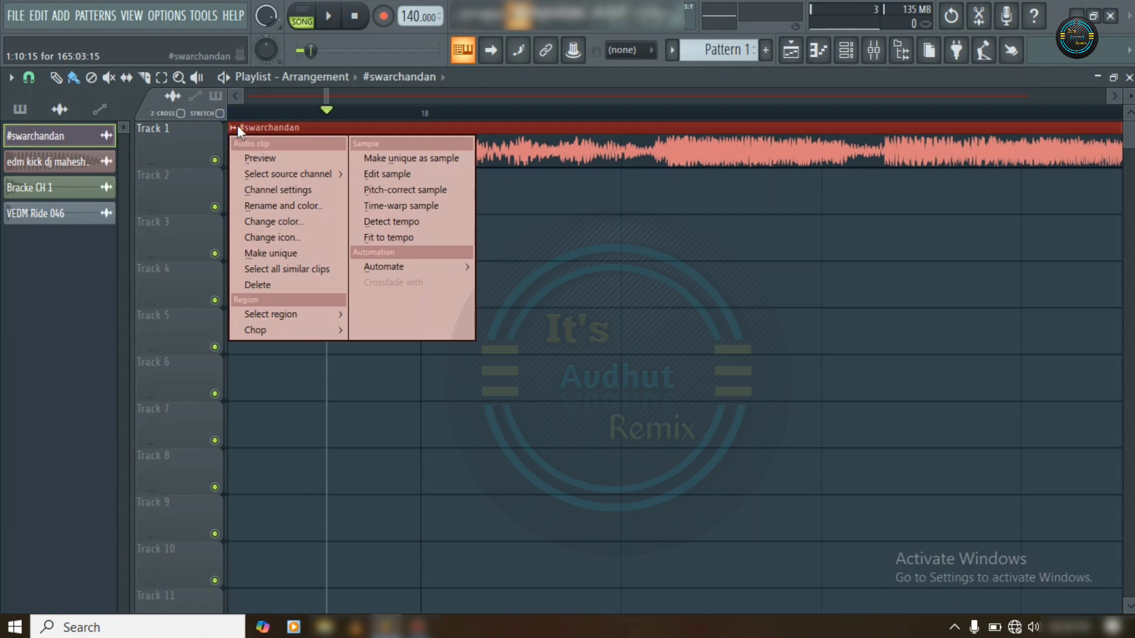
click(392, 221)
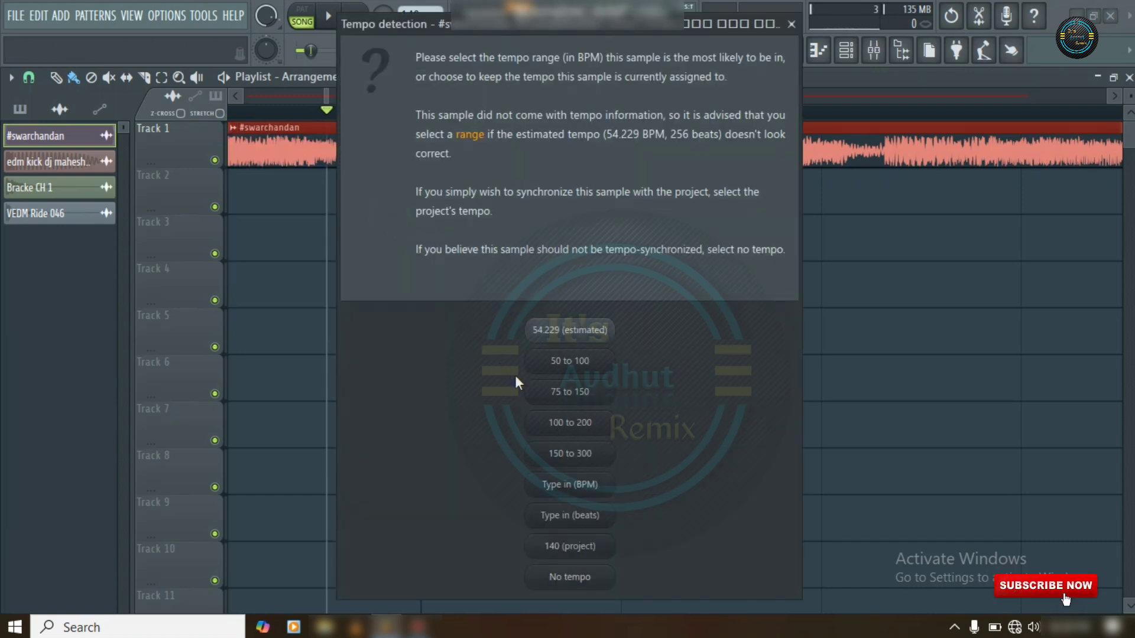
click(565, 393)
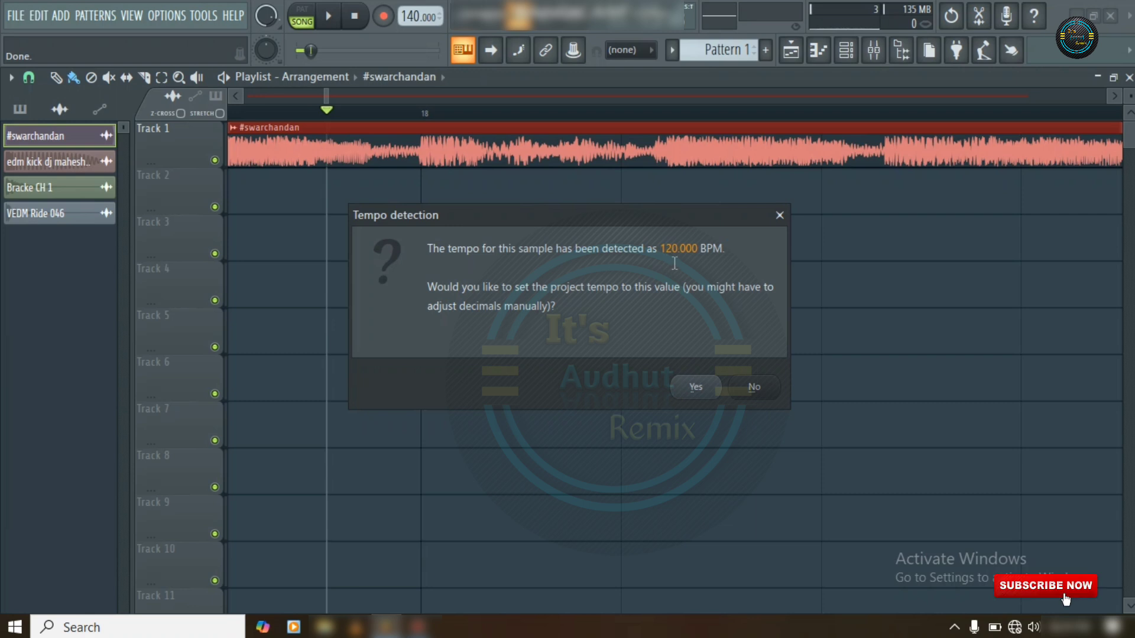
click(694, 390)
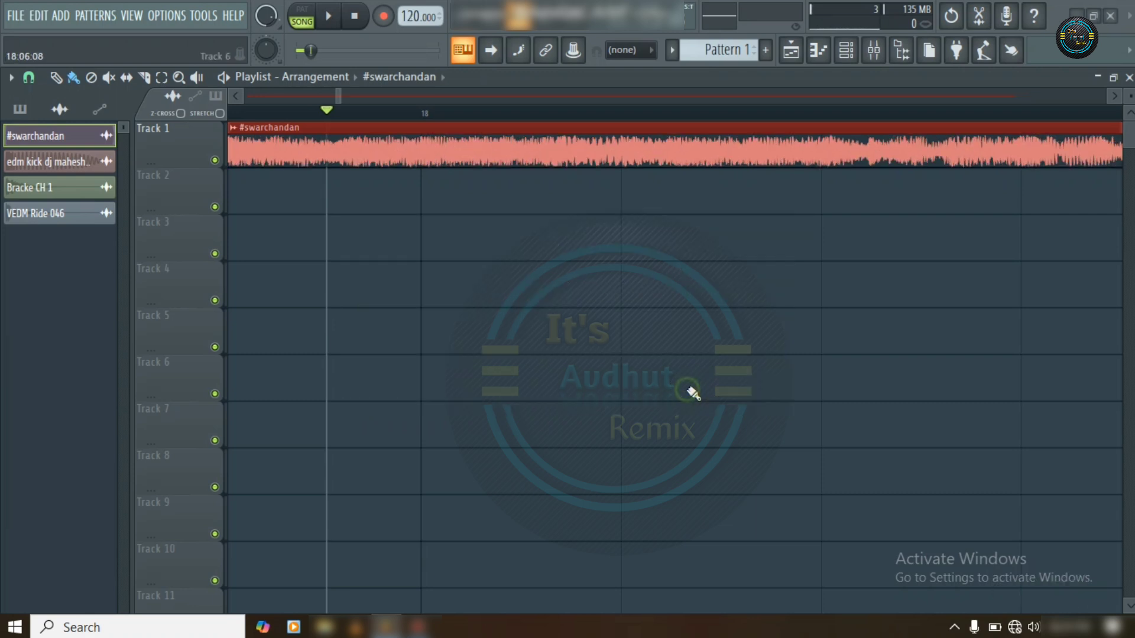
- Play the #swarchandan clip from bar 17 at the new tempo and check its waveform against the grid around bar 18
scroll(425, 121, up, 4)
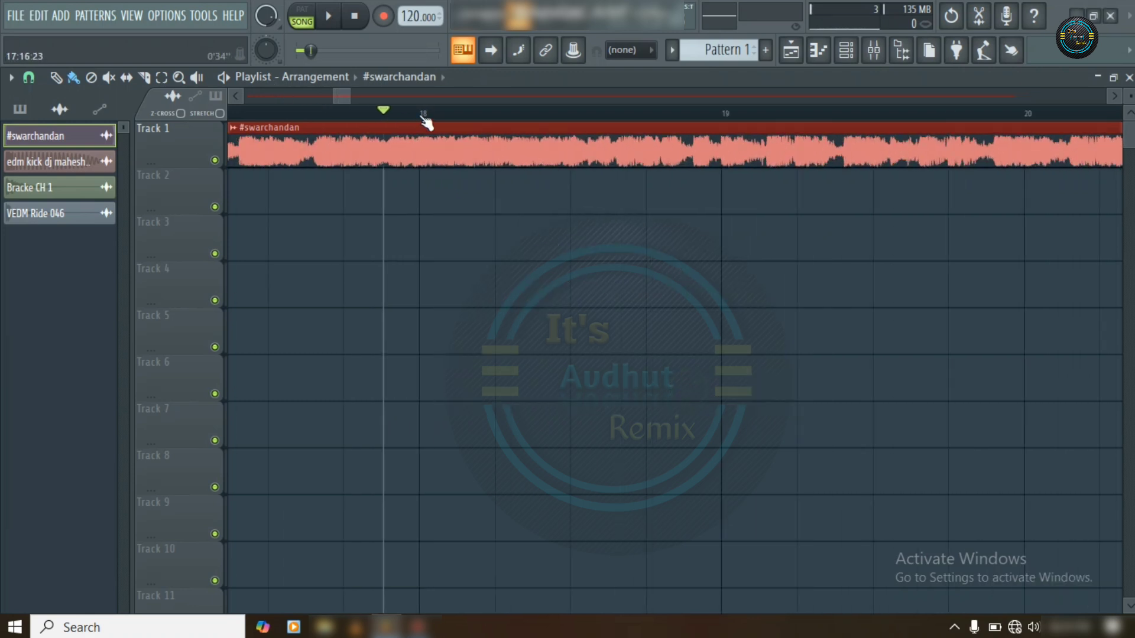
scroll(401, 114, up, 4)
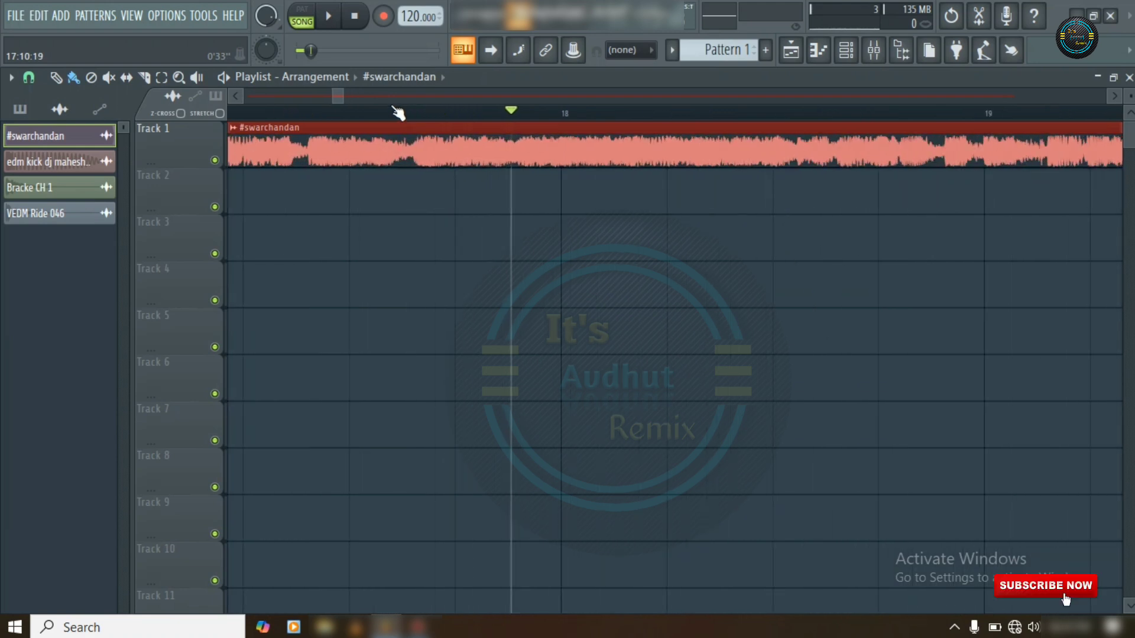
click(345, 120)
key(space)
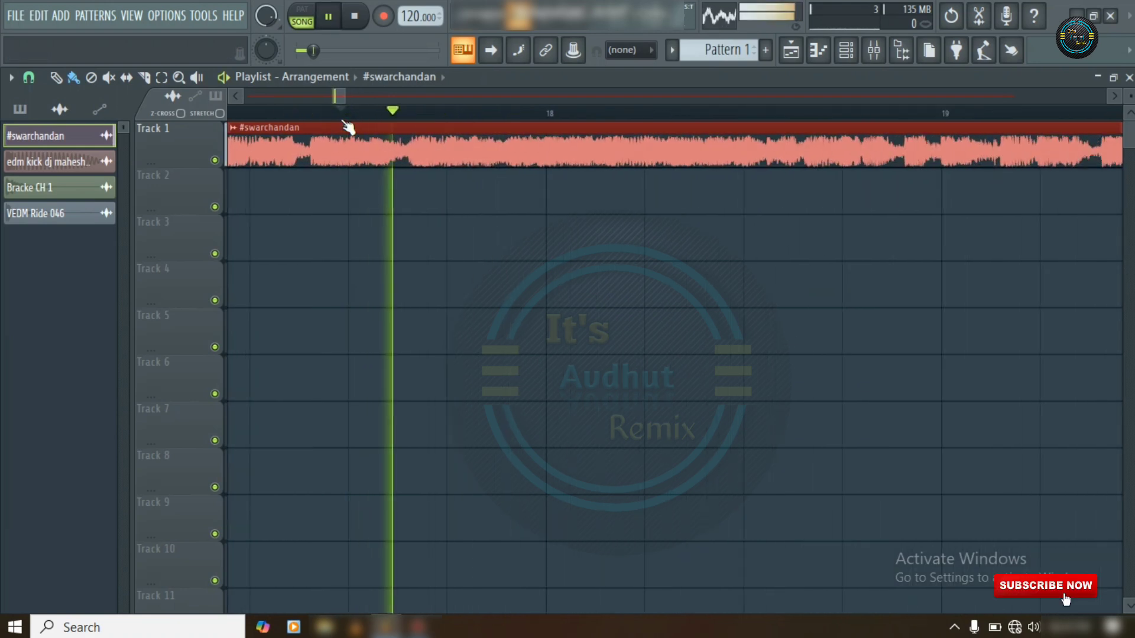
scroll(347, 122, down, 3)
key(space)
right_click(350, 125)
key(ctrl+z)
scroll(467, 115, down, 5)
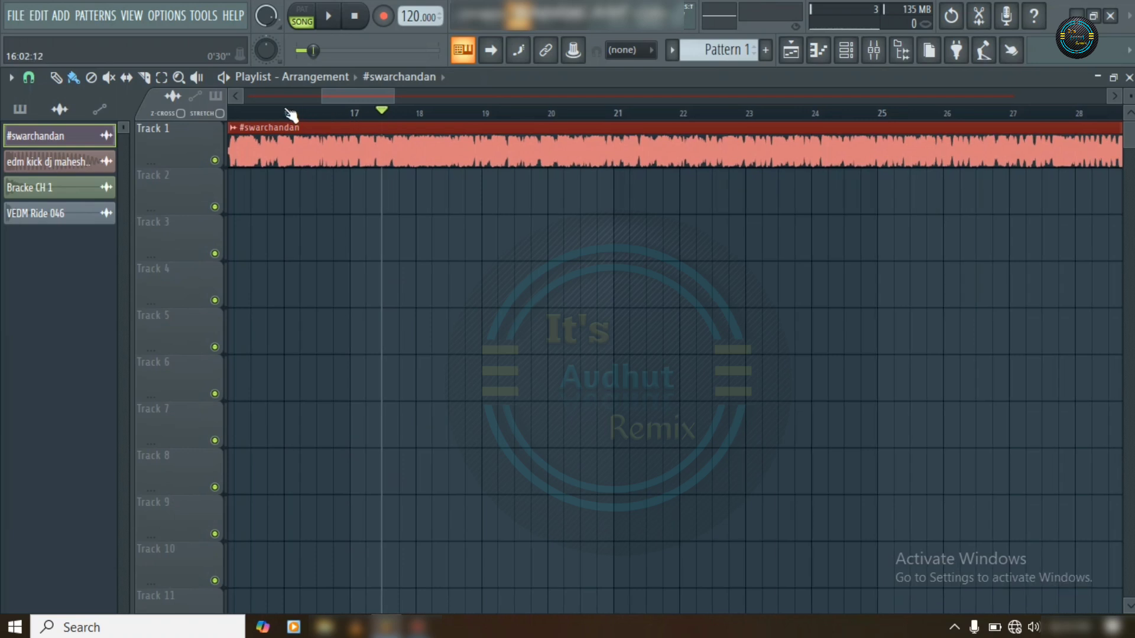
- Play the clip from the middle of bar 15 and stop in bar 17 to find its main beat
click(255, 118)
key(space)
scroll(304, 125, up, 3)
scroll(337, 119, down, 4)
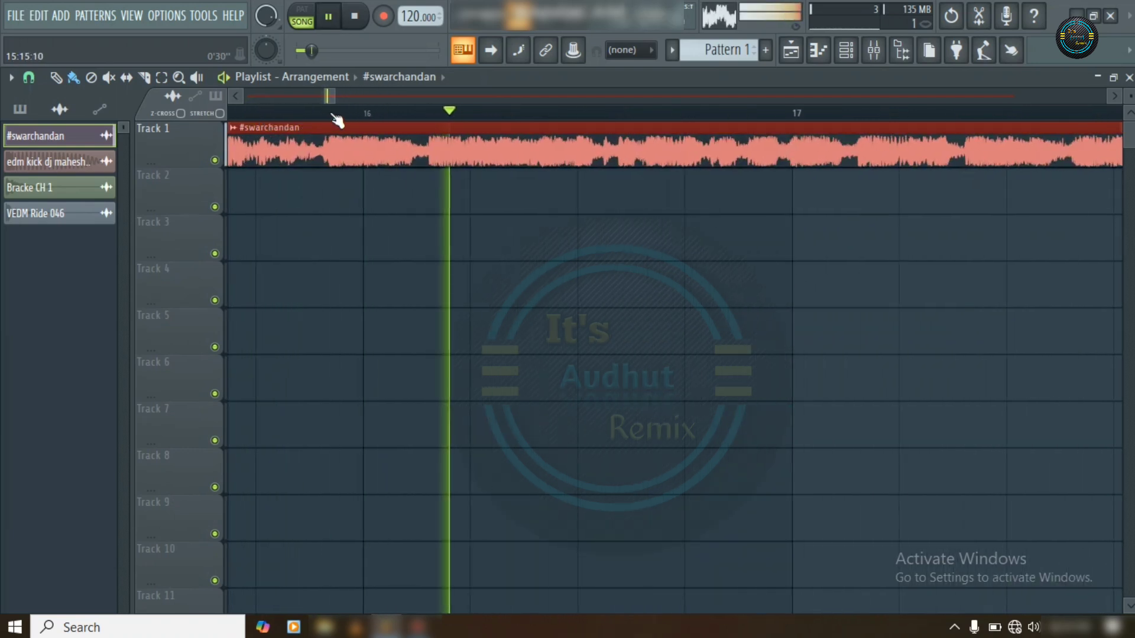
scroll(425, 117, up, 5)
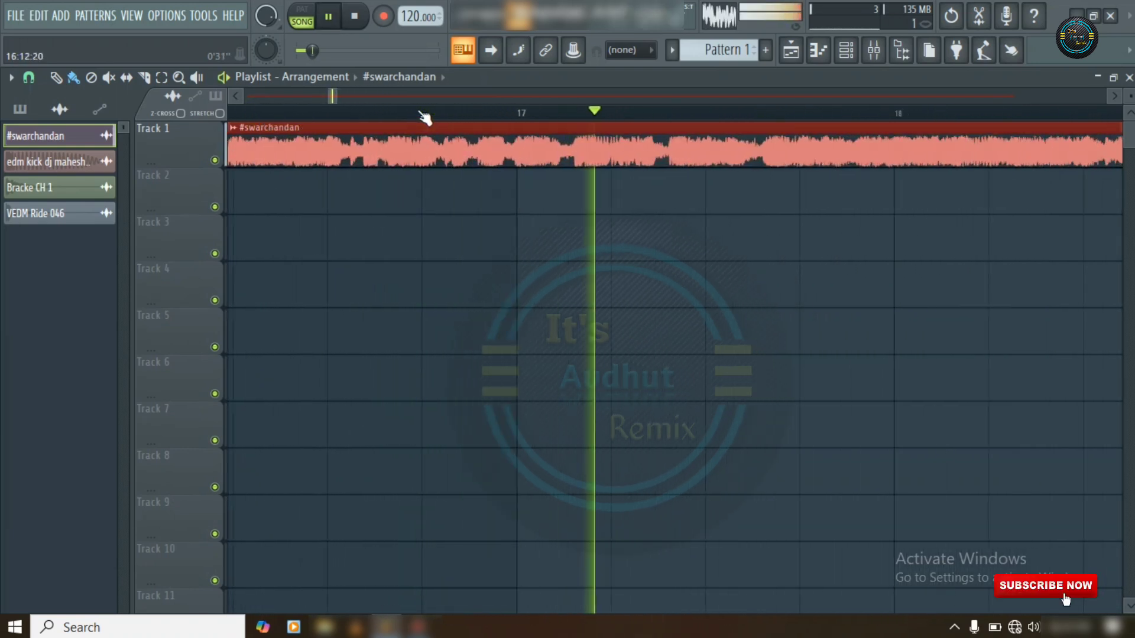
scroll(424, 117, down, 5)
key(space)
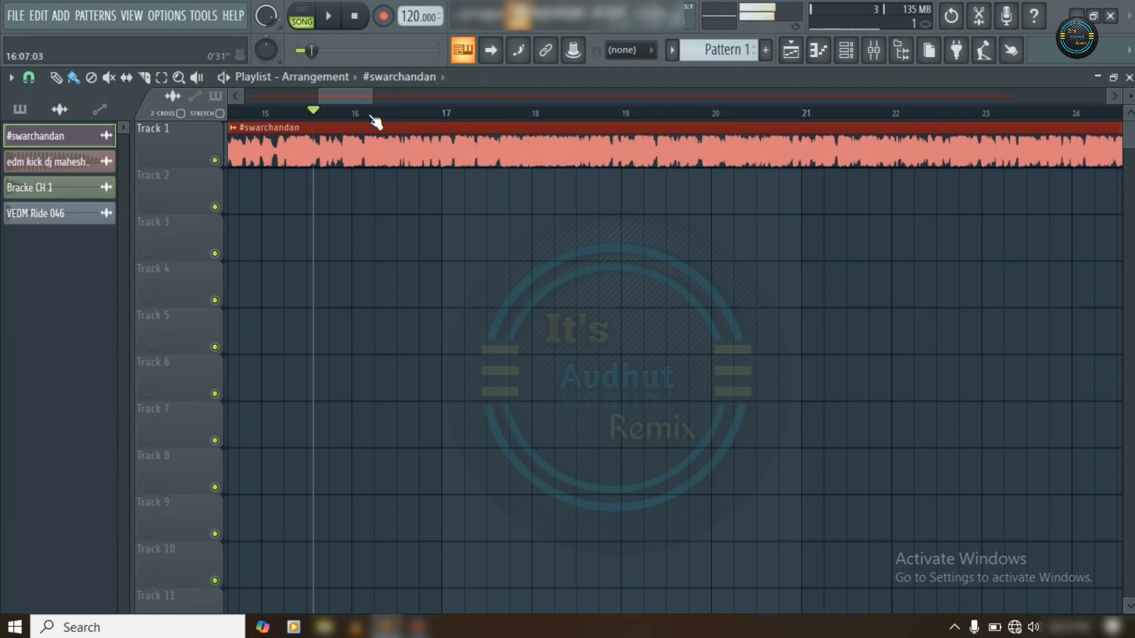
- Play from the start of bar 15 and shift the #swarchandan clip to start at 1:16:02 so its beat meets bar 16
click(261, 118)
key(space)
scroll(279, 119, up, 3)
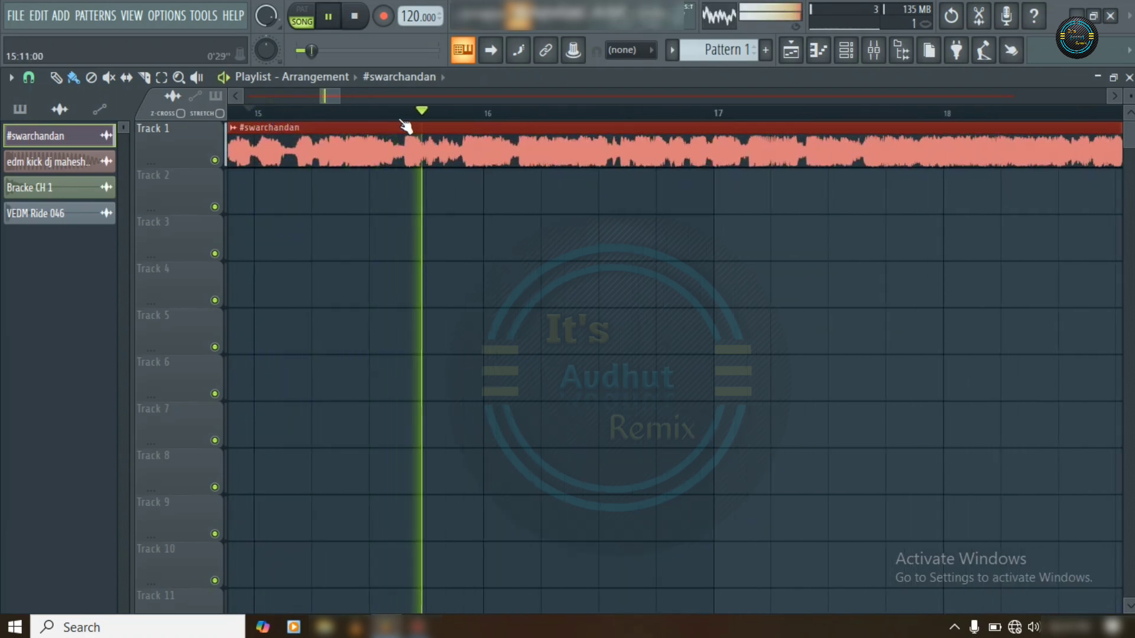
key(space)
scroll(414, 139, up, 3)
drag(561, 169, 672, 127)
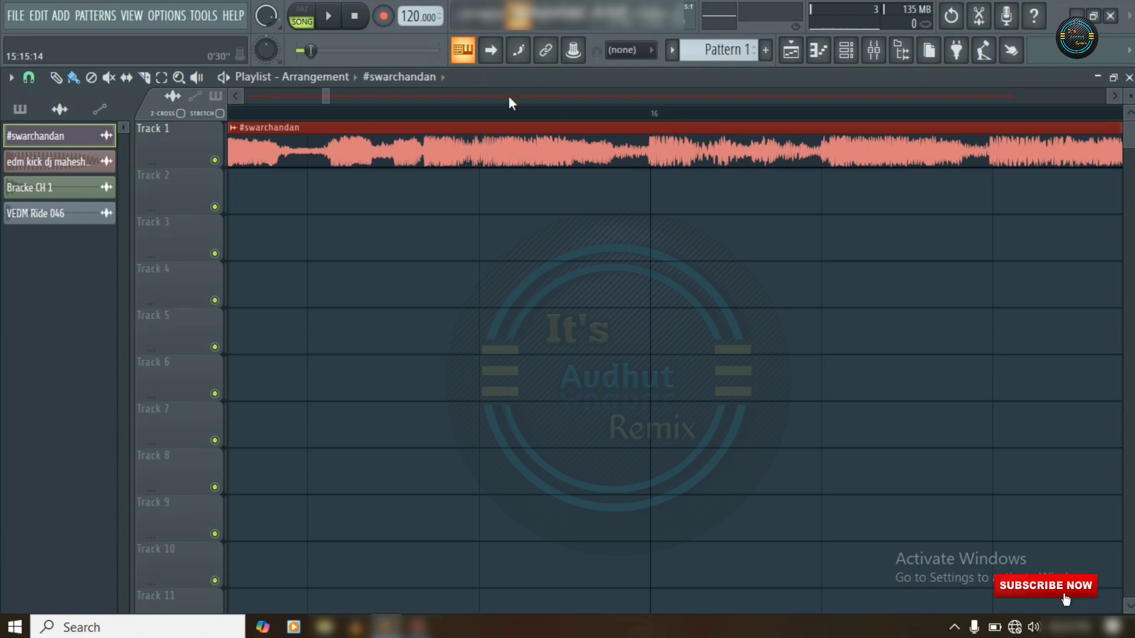
- Examine how closely the clip's beat transient lines up with the bar 16 line
scroll(481, 116, down, 4)
scroll(561, 123, up, 3)
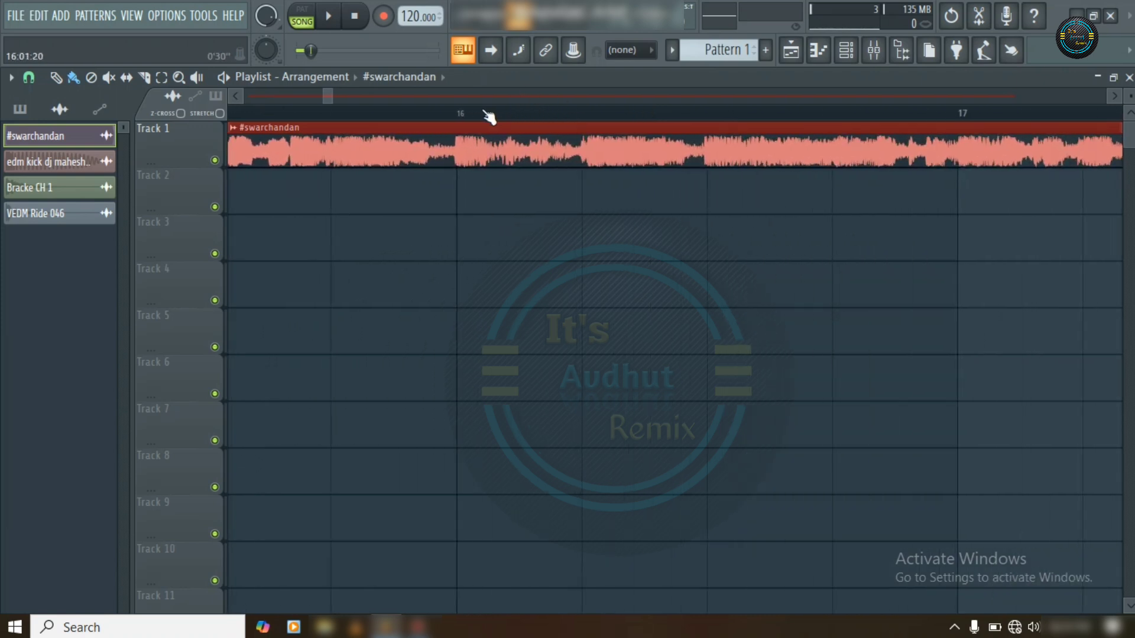
scroll(488, 117, up, 4)
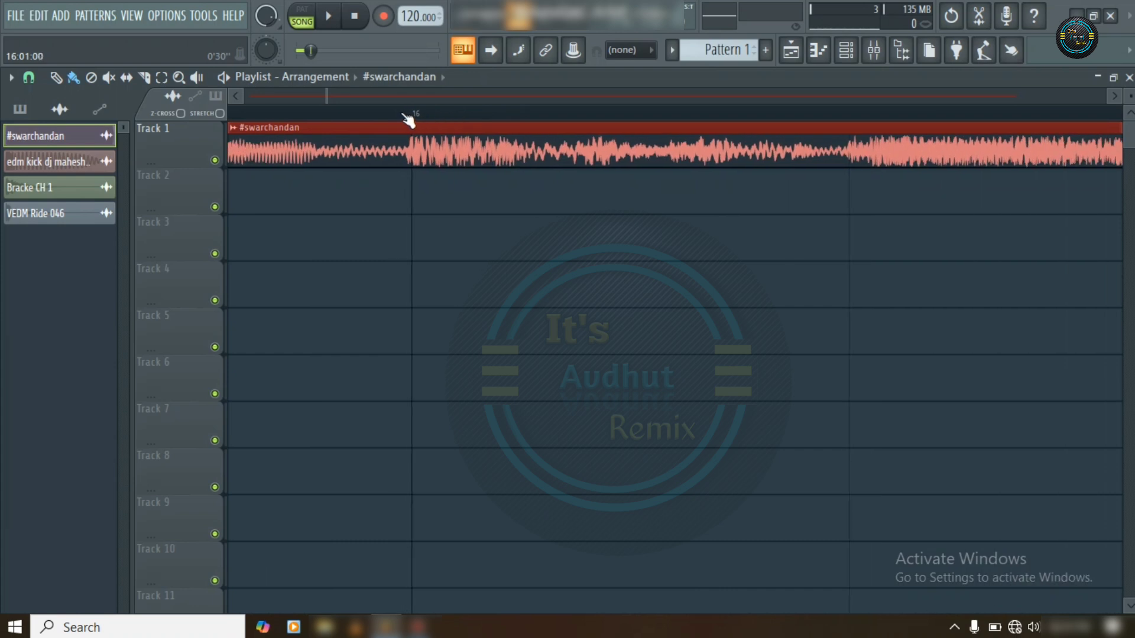
scroll(432, 123, down, 1)
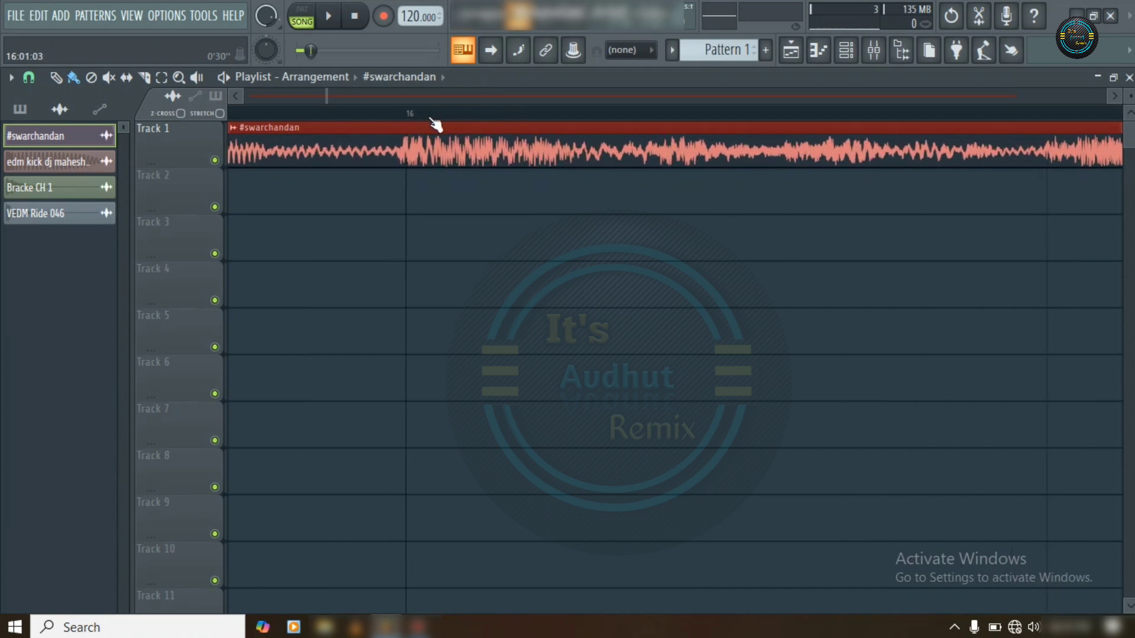
scroll(417, 120, down, 1)
scroll(415, 120, down, 1)
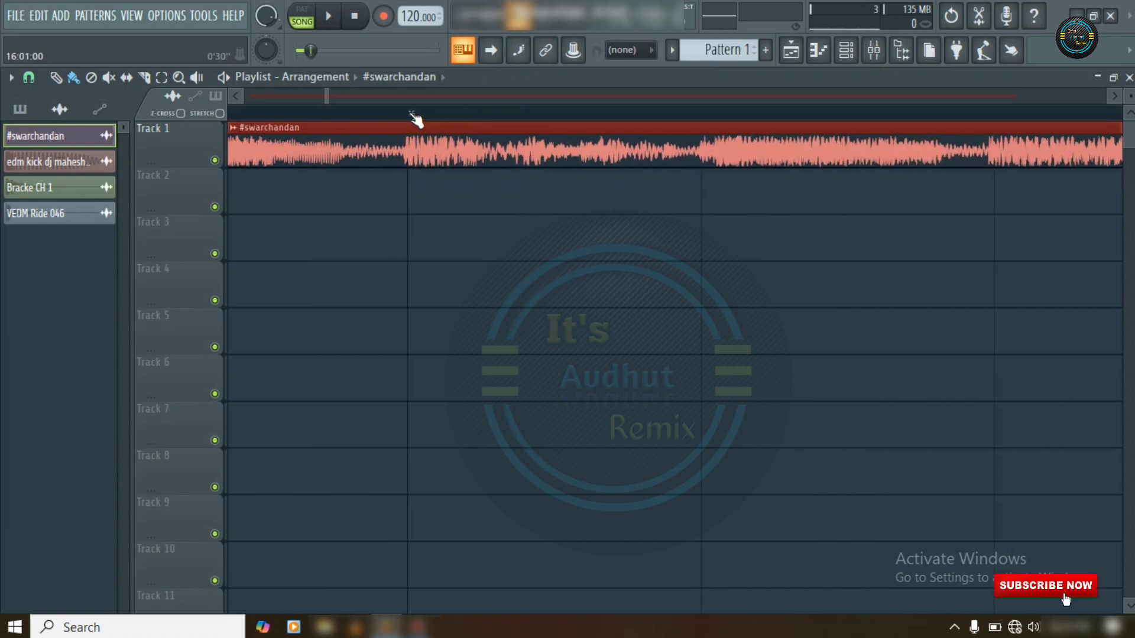
scroll(416, 120, down, 1)
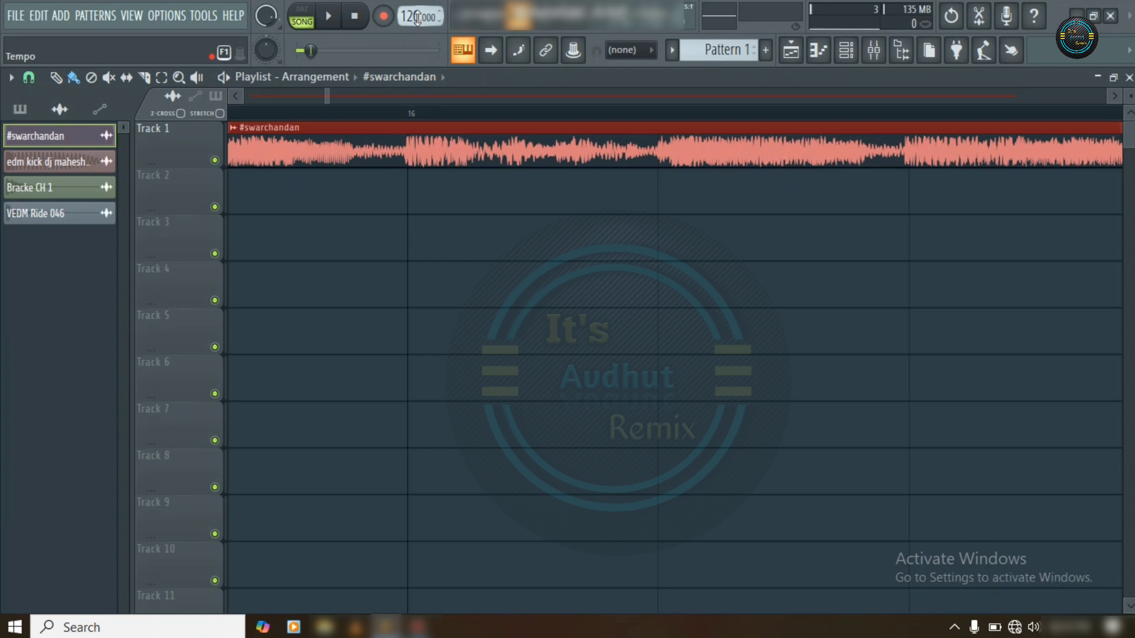
- Set the project tempo to 140 BPM and fit the #swarchandan clip to tempo with a manually entered sample tempo of 120 BPM
drag(417, 18, 417, 0)
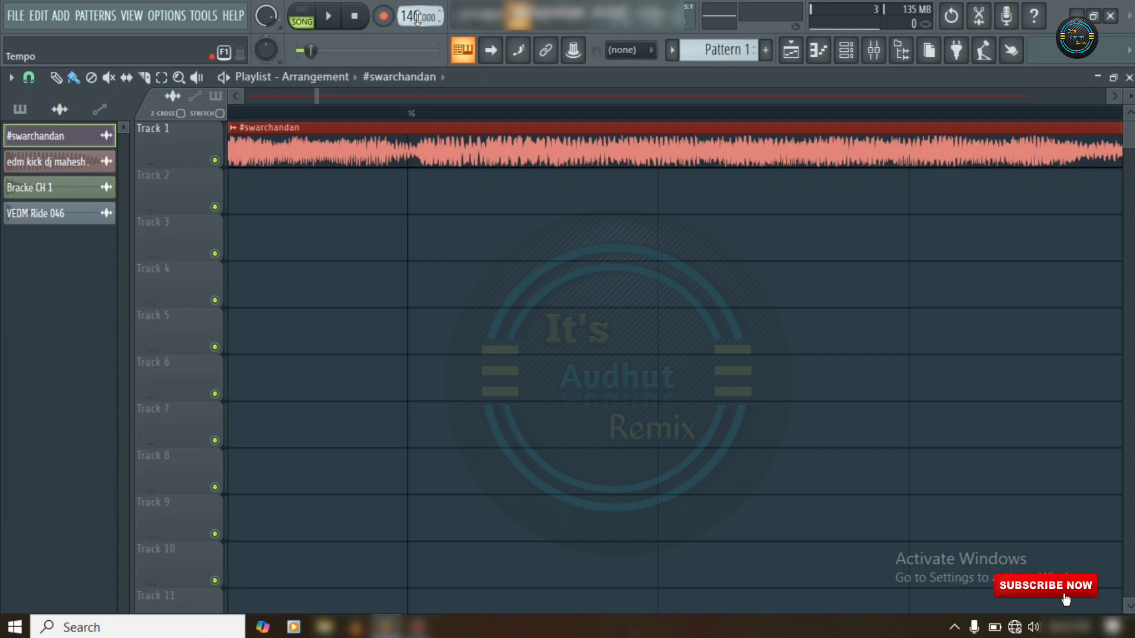
scroll(423, 118, up, 4)
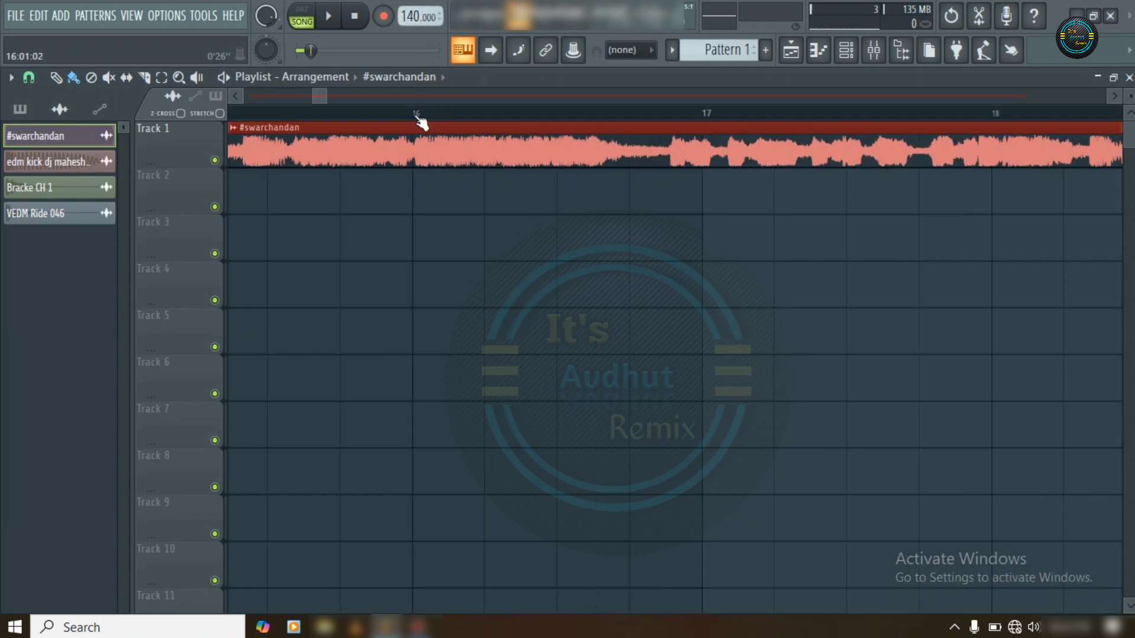
click(232, 127)
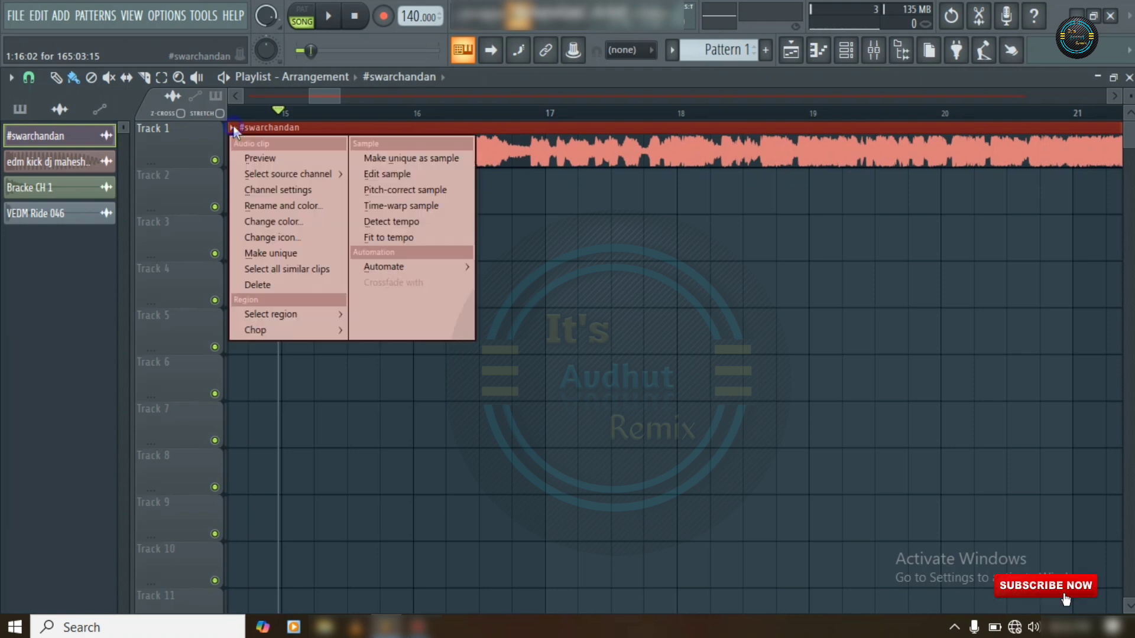
click(387, 236)
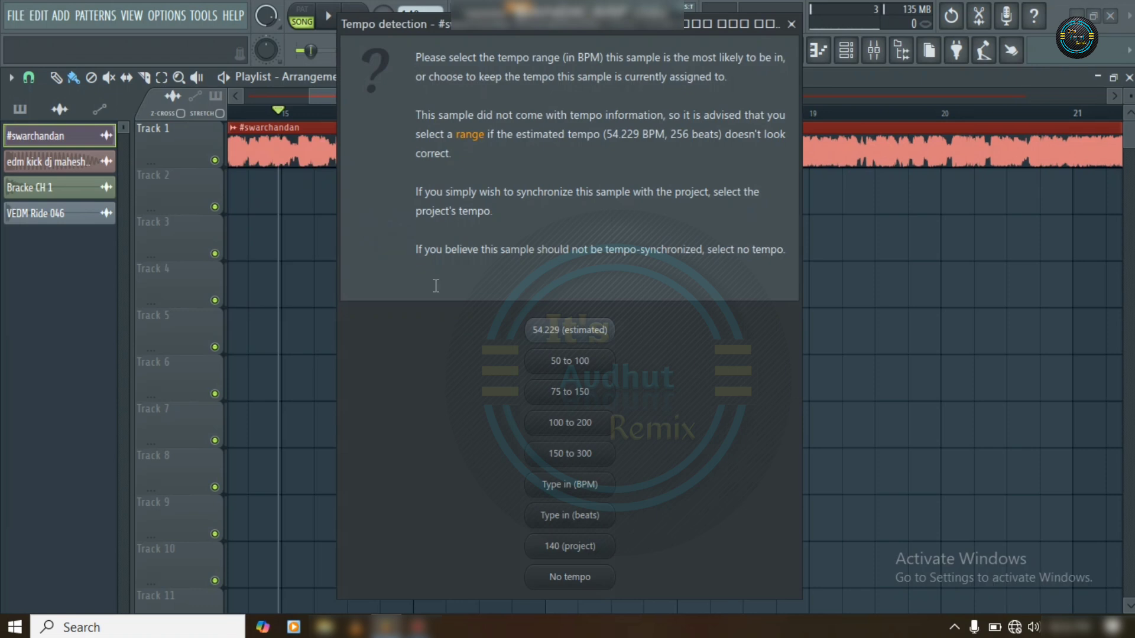
click(560, 487)
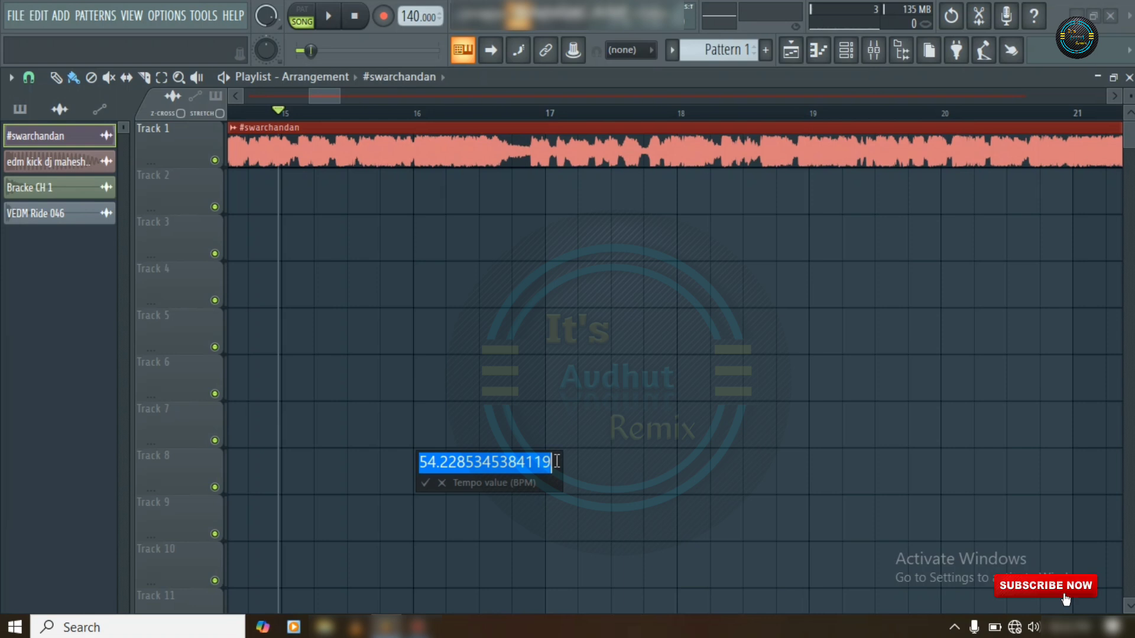
key(BackSpace)
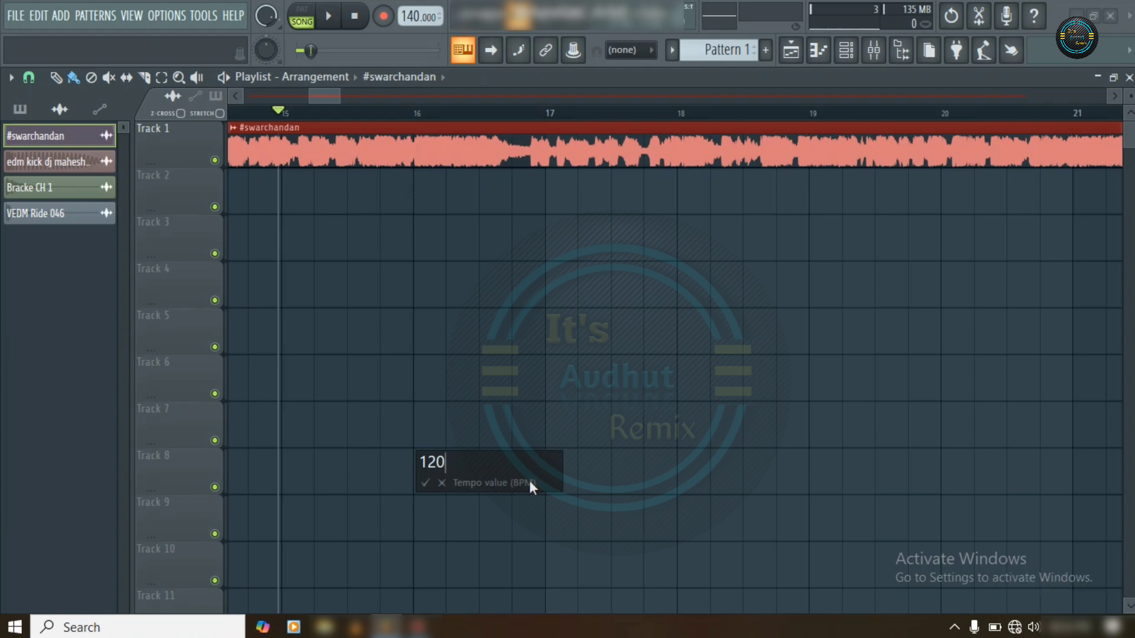
click(425, 483)
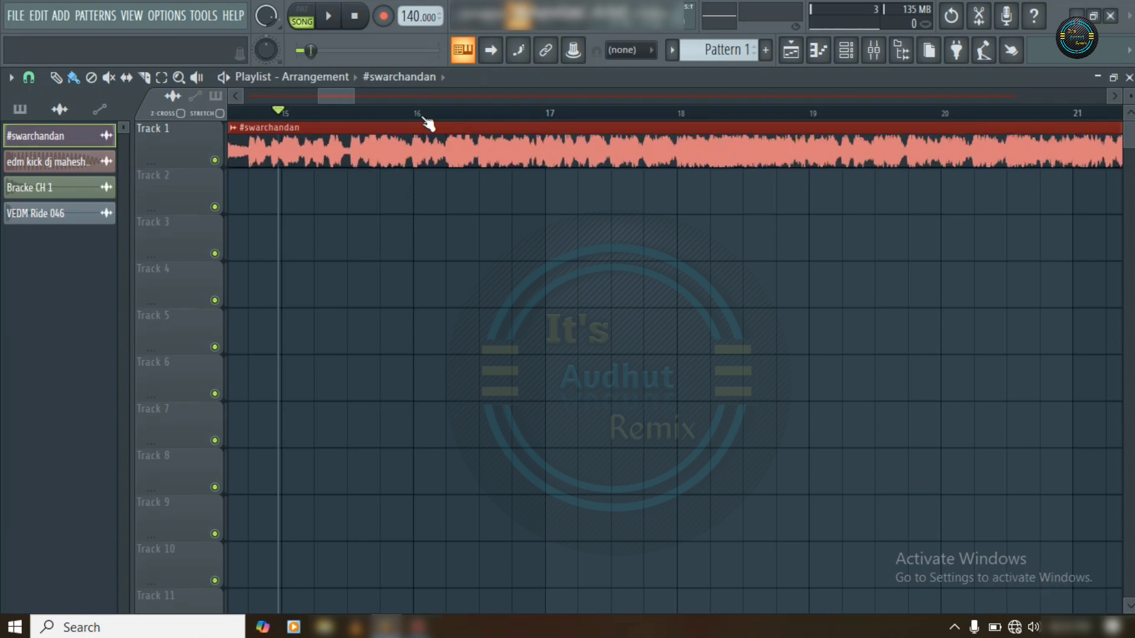
- Play the tempo-fitted clip from bar 14 up to about bar 16 to check its timing
scroll(428, 124, down, 4)
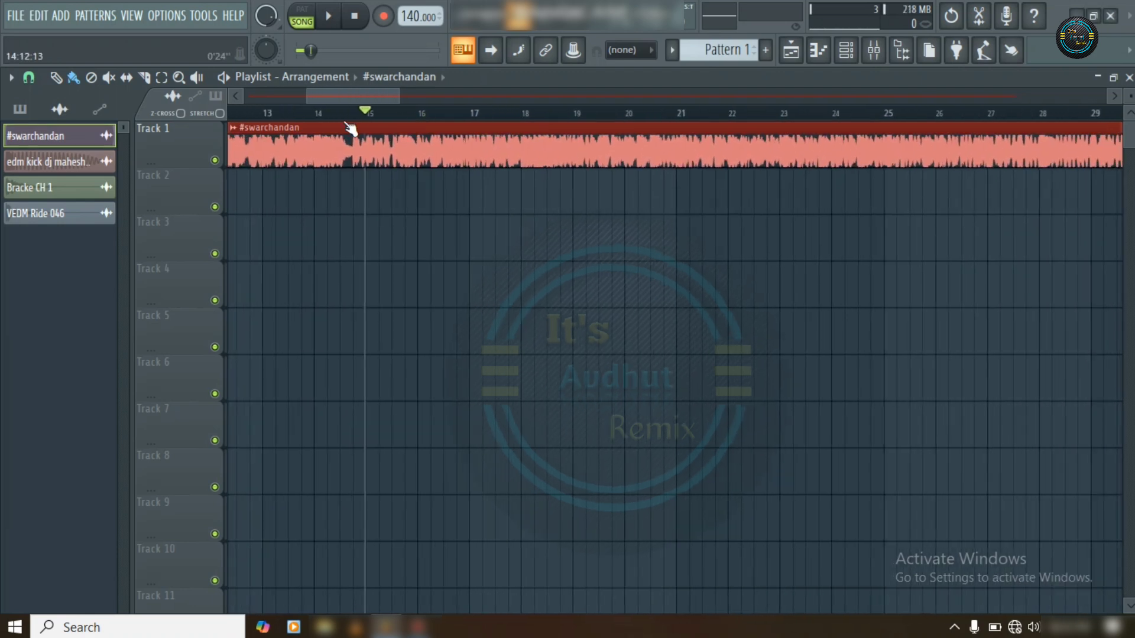
click(323, 114)
key(space)
scroll(351, 122, up, 2)
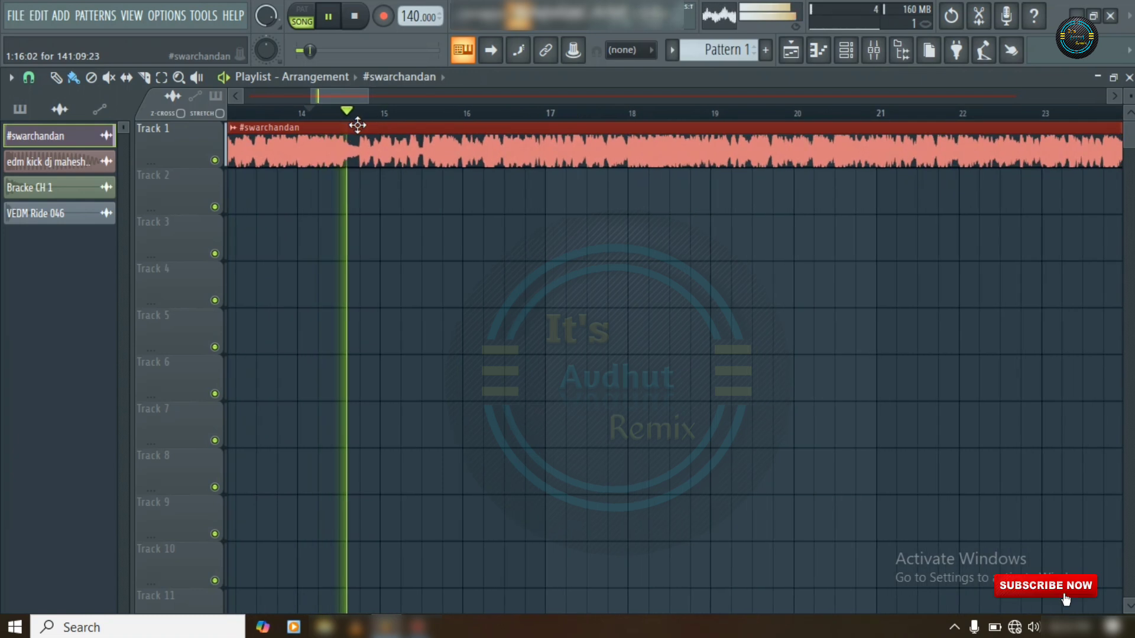
scroll(381, 117, up, 4)
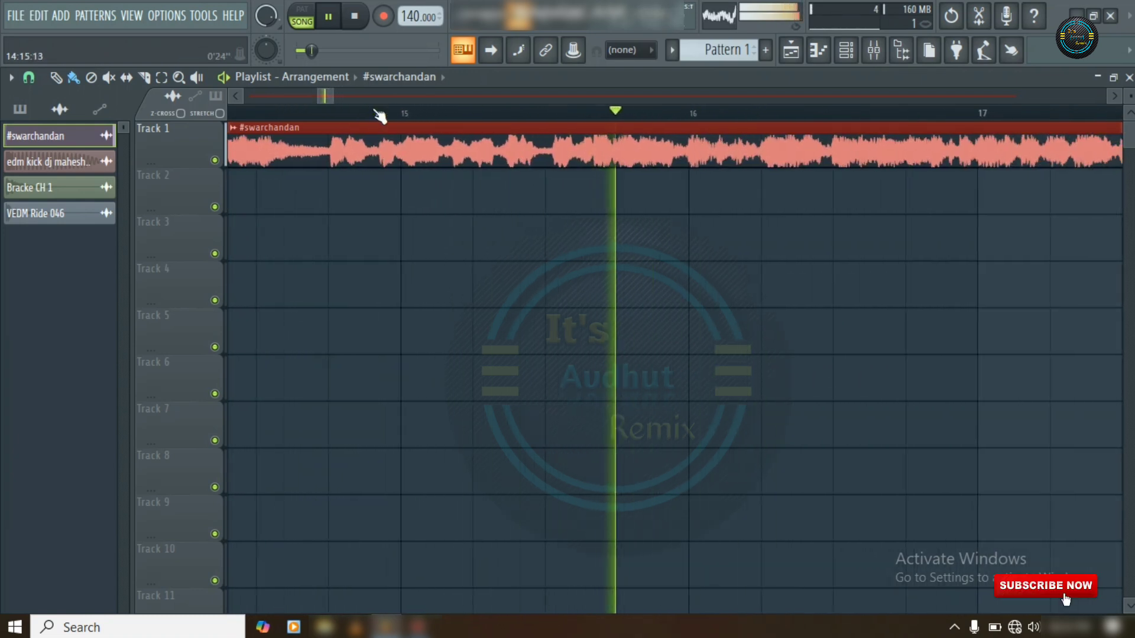
key(space)
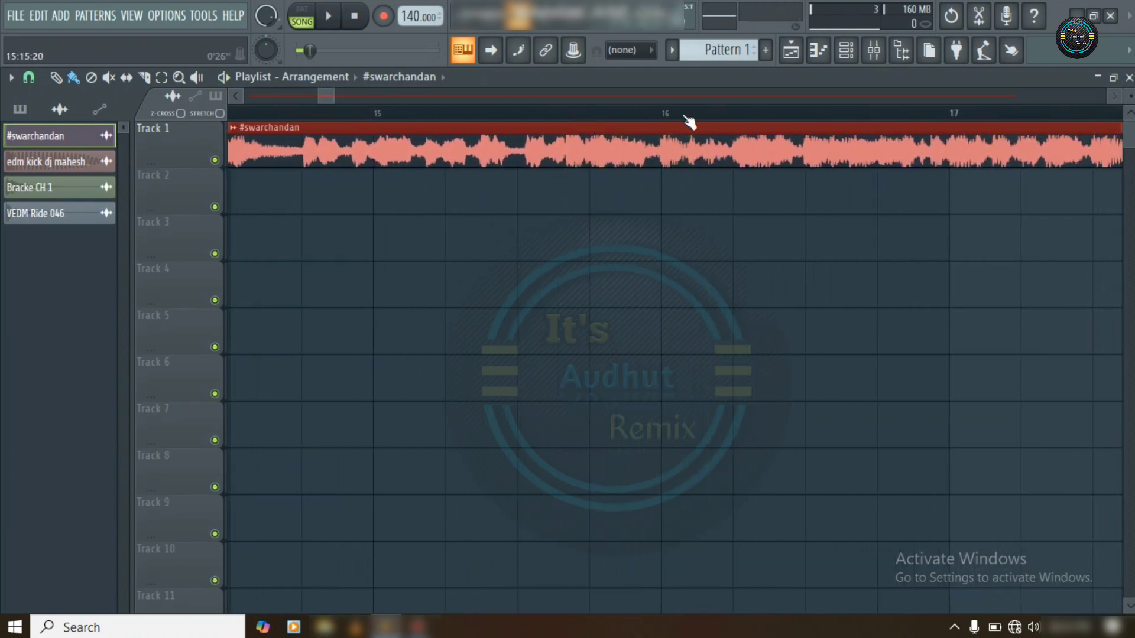
- Set the playhead just before bar 16 and examine the fitted clip's beat alignment with the bar 16 line
click(642, 111)
scroll(707, 124, up, 4)
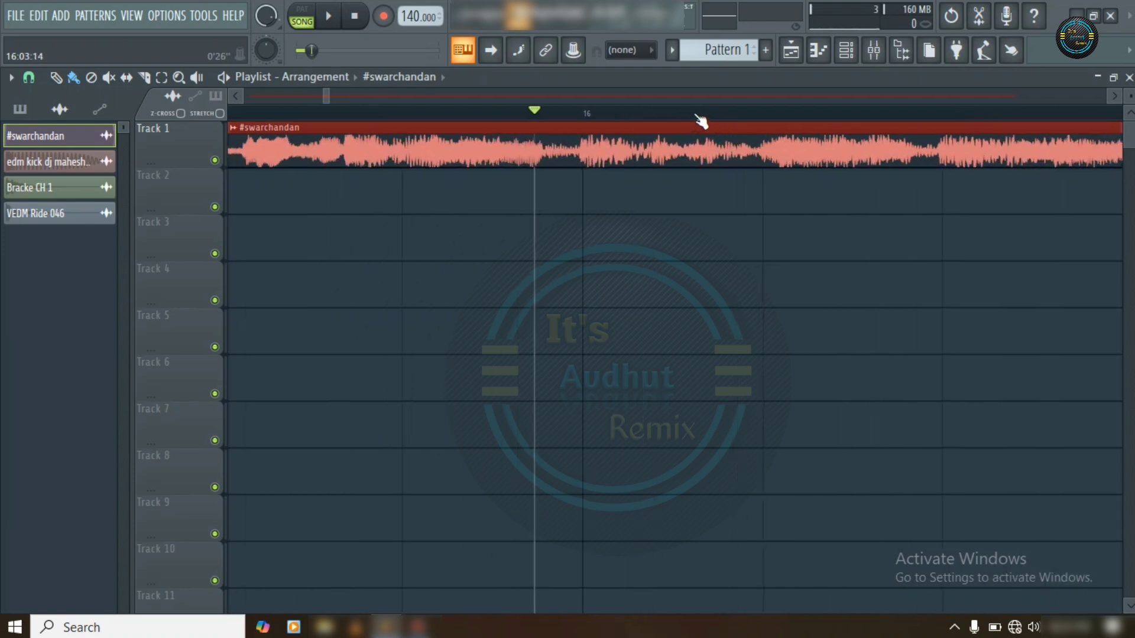
scroll(513, 102, up, 2)
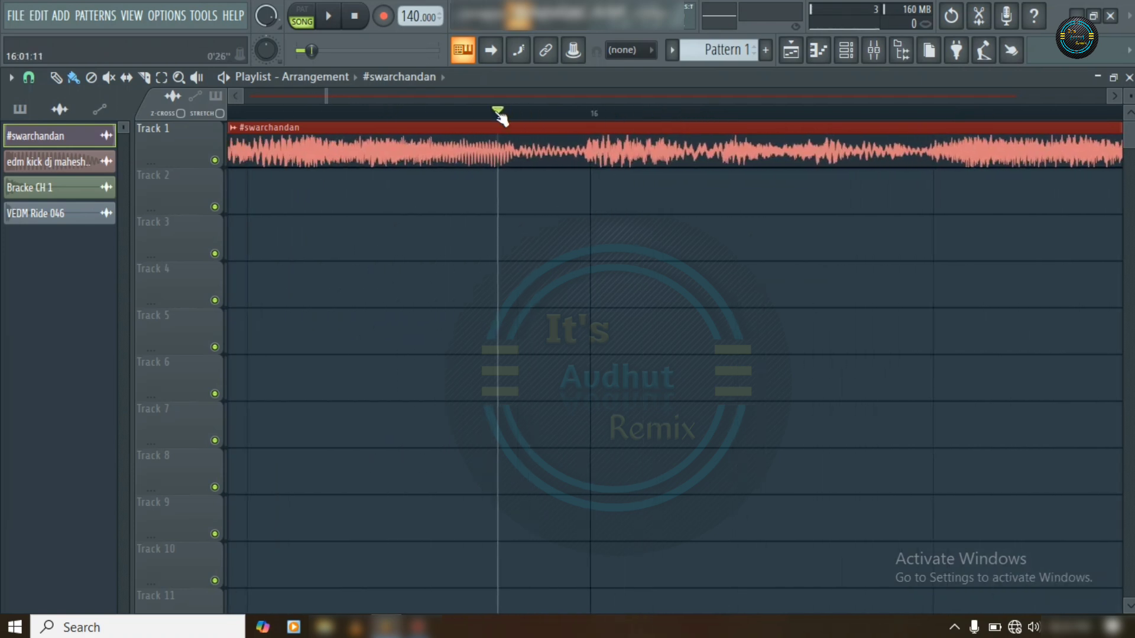
scroll(473, 113, down, 4)
scroll(518, 125, up, 6)
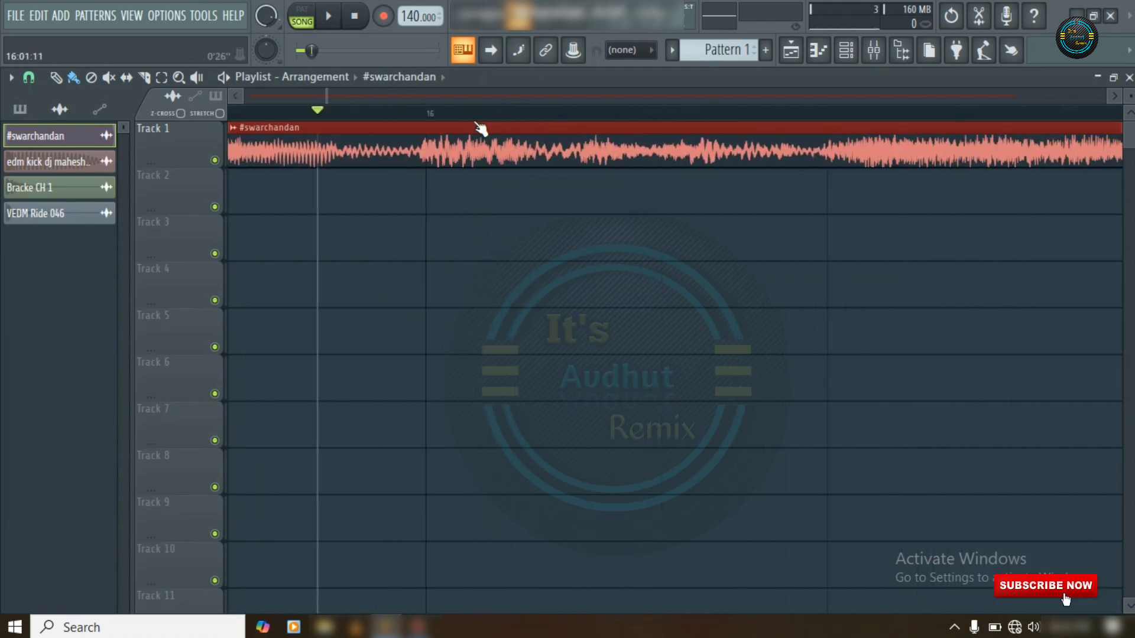
scroll(387, 116, down, 3)
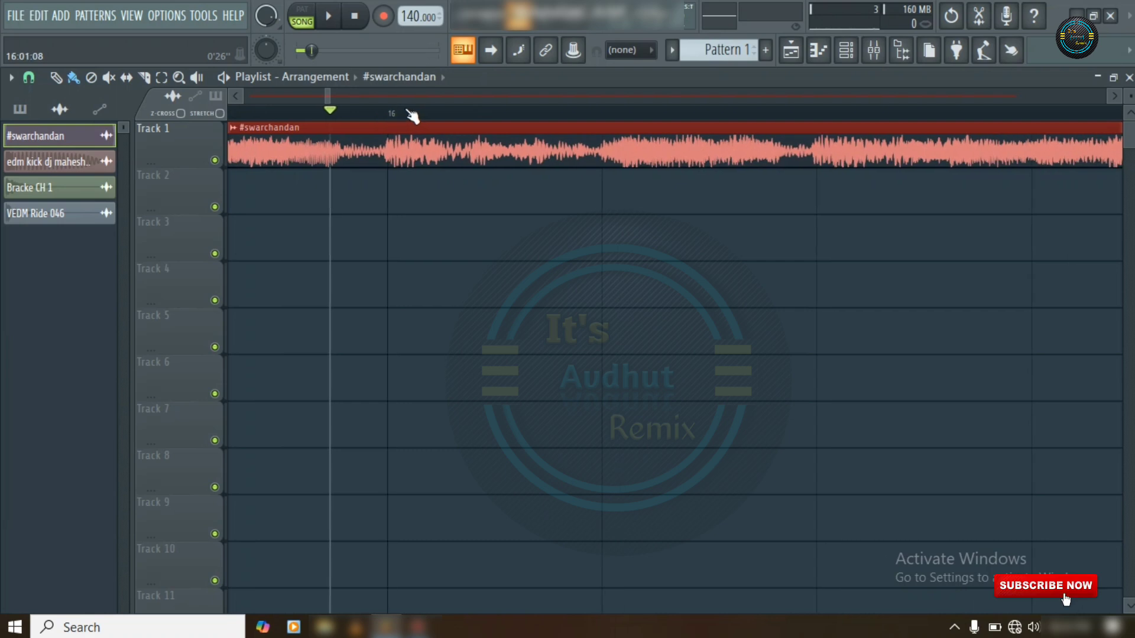
scroll(408, 111, down, 2)
scroll(408, 110, up, 4)
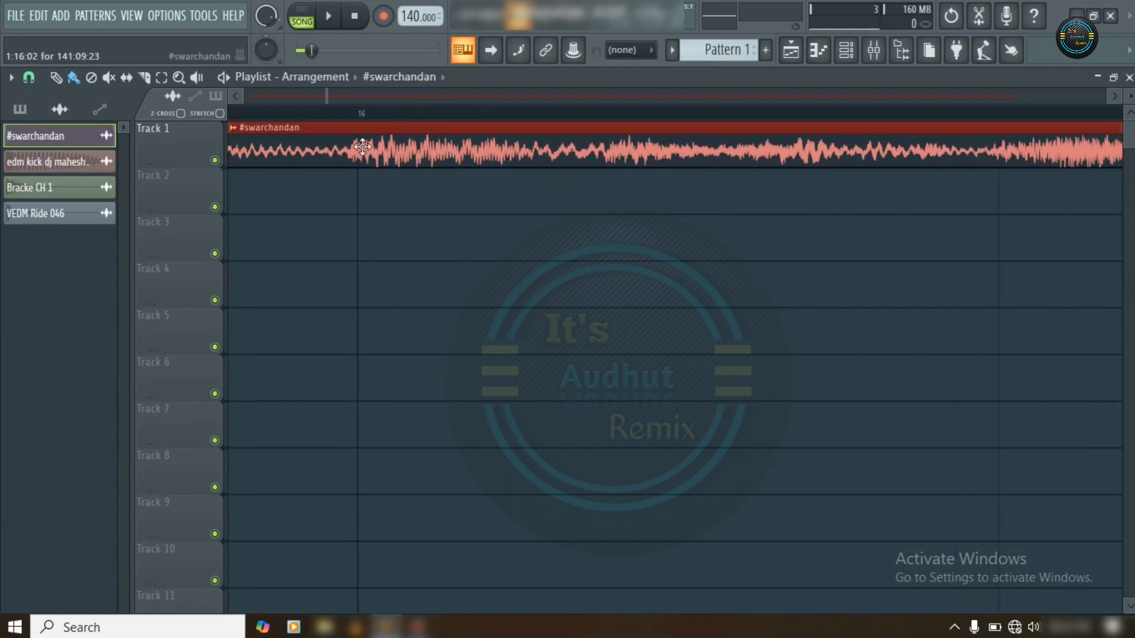
- Examine the fitted #swarchandan clip's beat alignment at the bar 16, 17 and 18 lines and reset the playhead just before bar 16
scroll(354, 120, down, 2)
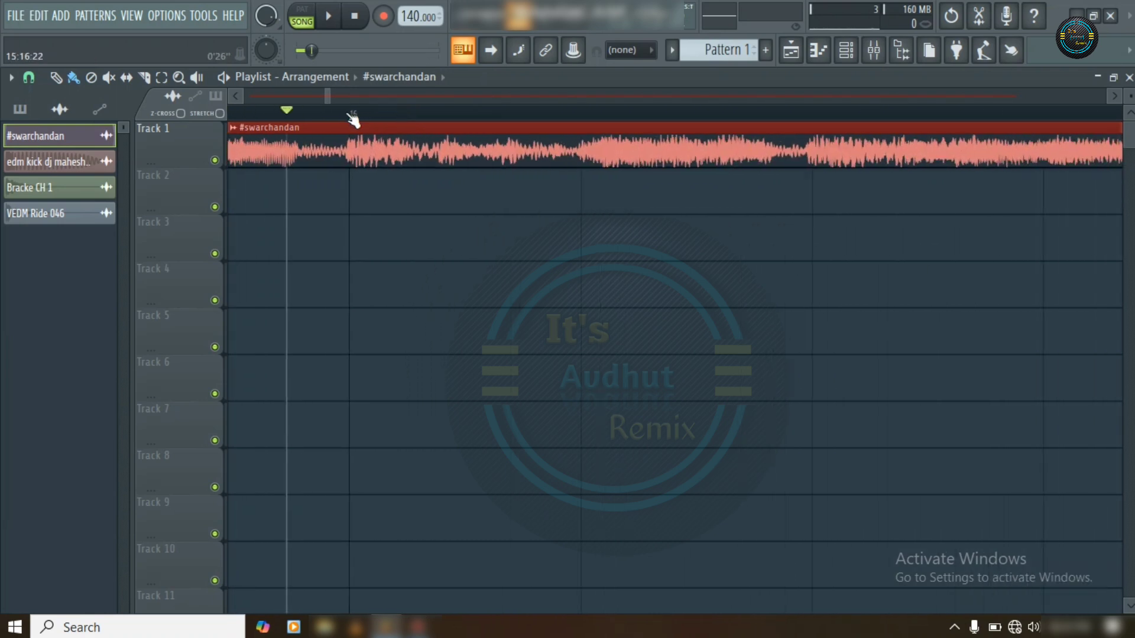
scroll(600, 126, up, 3)
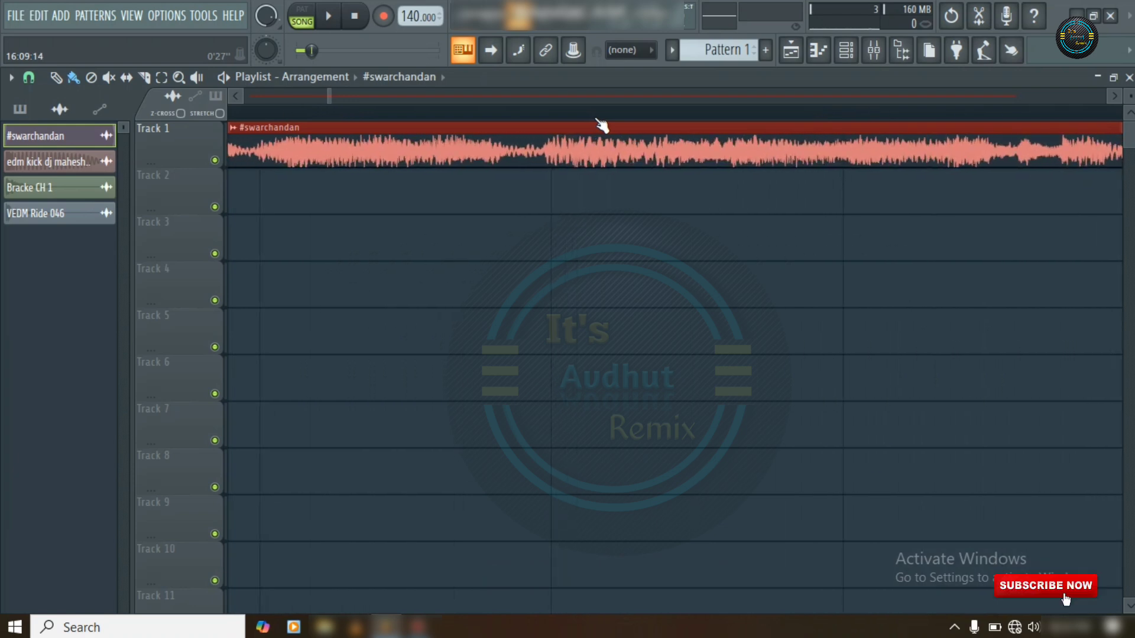
scroll(431, 98, down, 1)
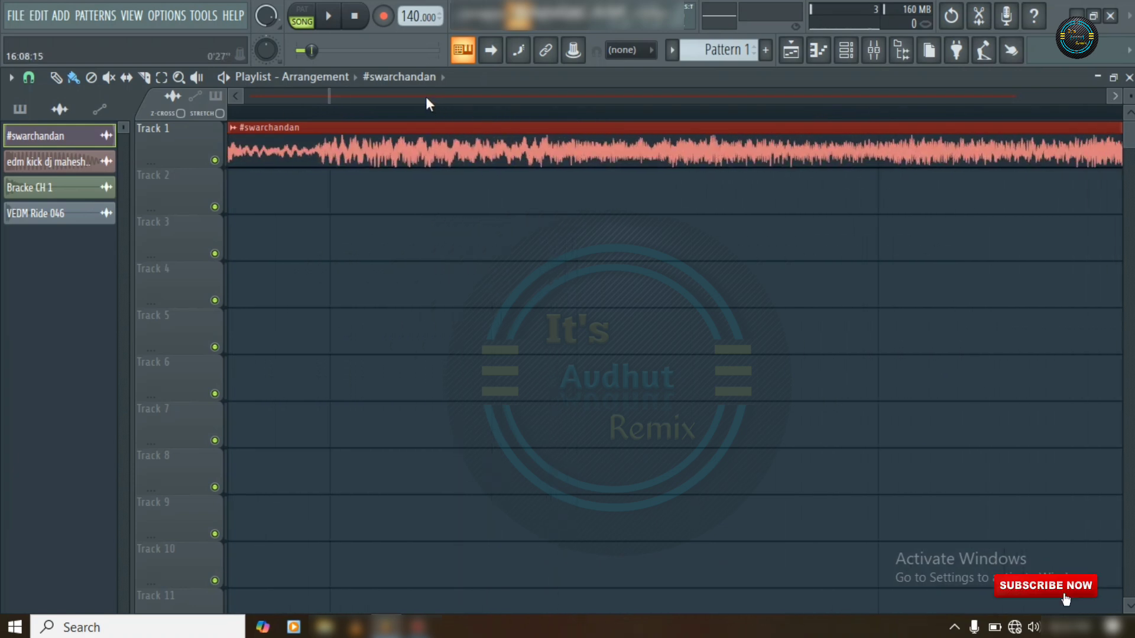
scroll(425, 98, right, 9)
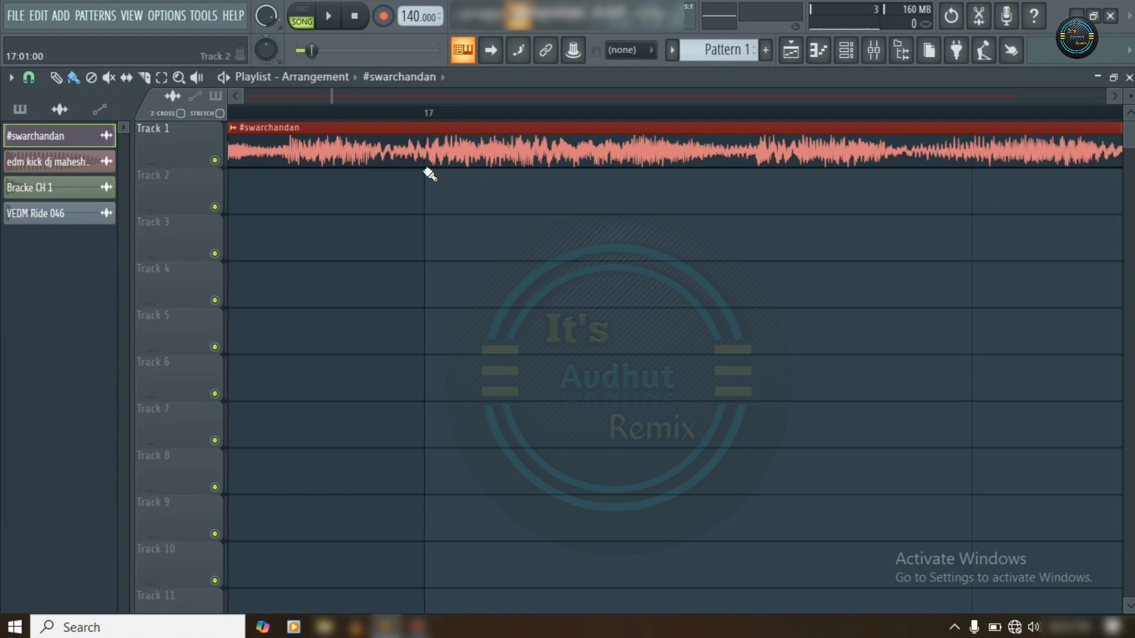
scroll(404, 98, right, 7)
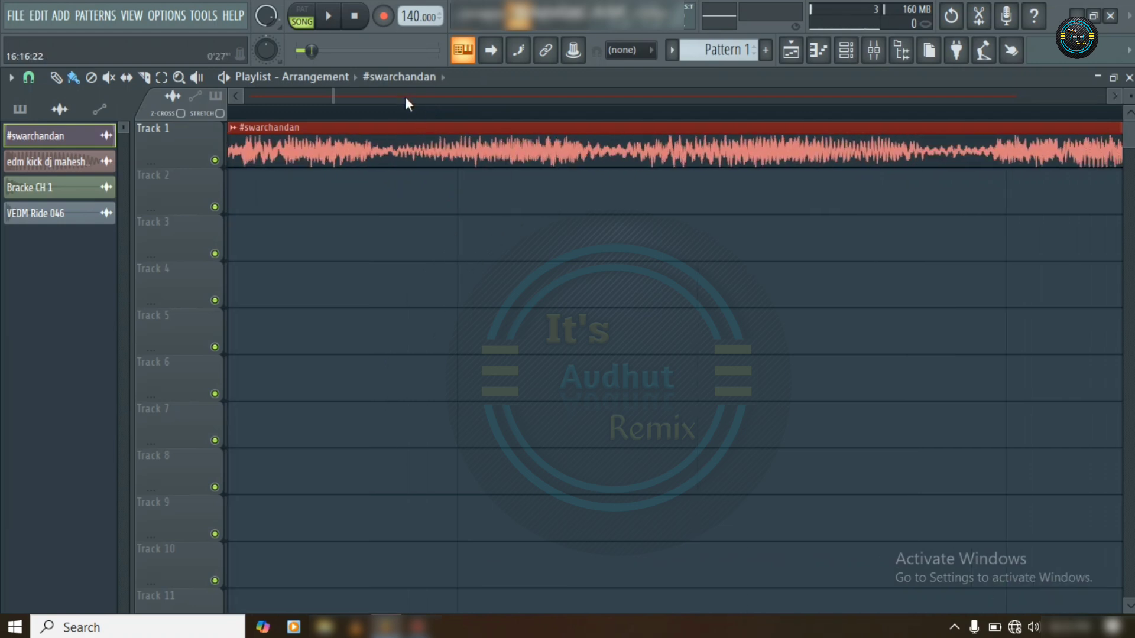
scroll(406, 97, right, 5)
scroll(520, 109, down, 5)
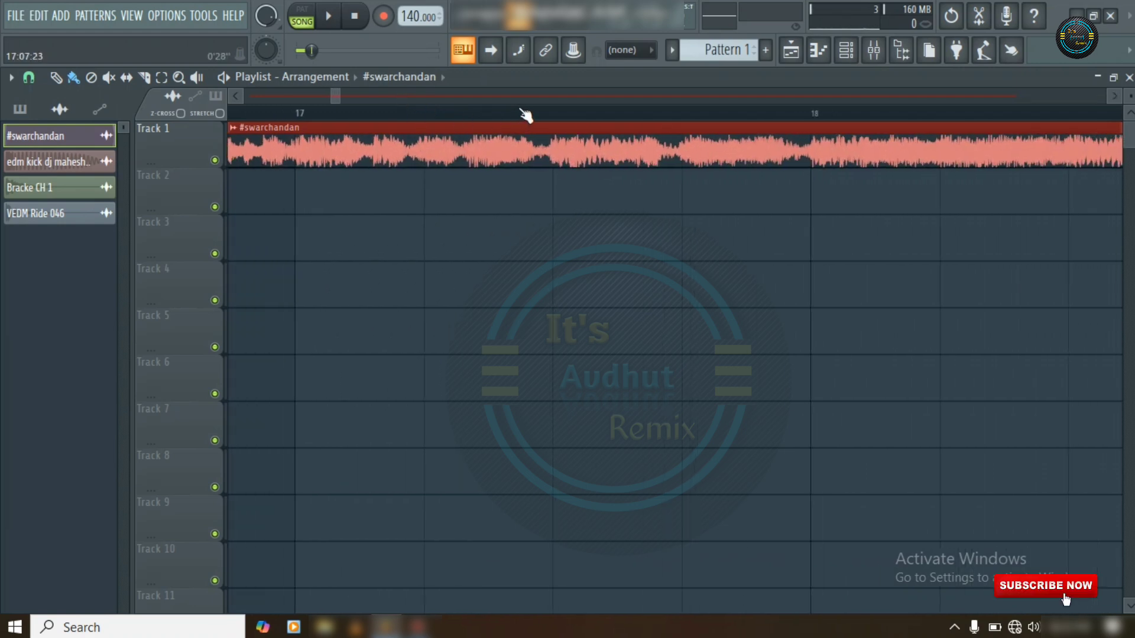
click(322, 111)
scroll(328, 115, up, 2)
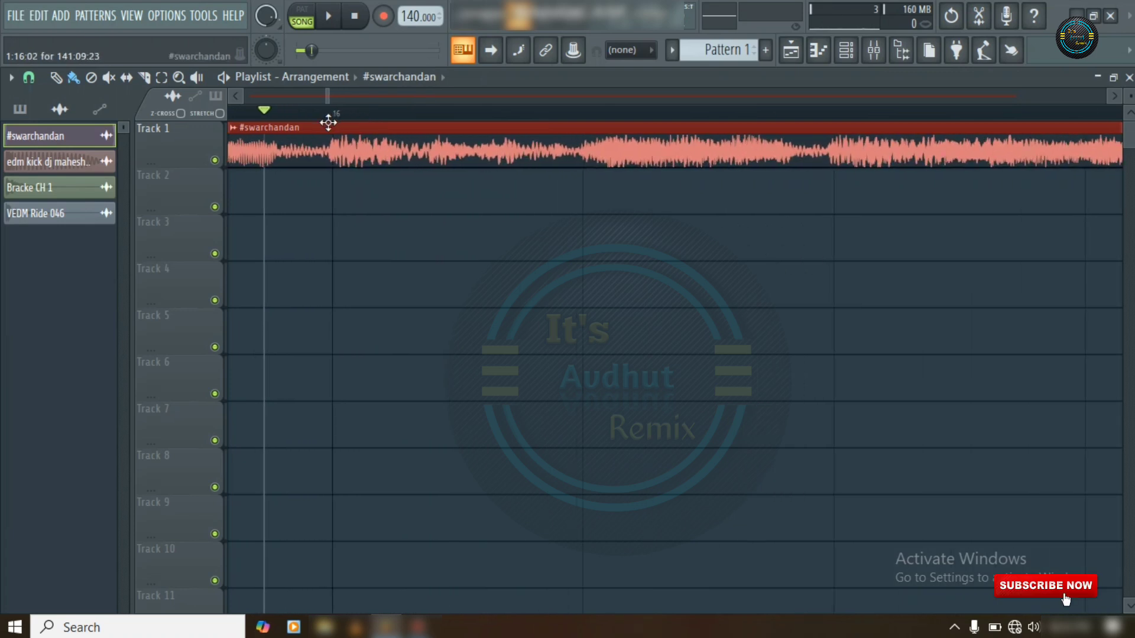
scroll(331, 118, up, 2)
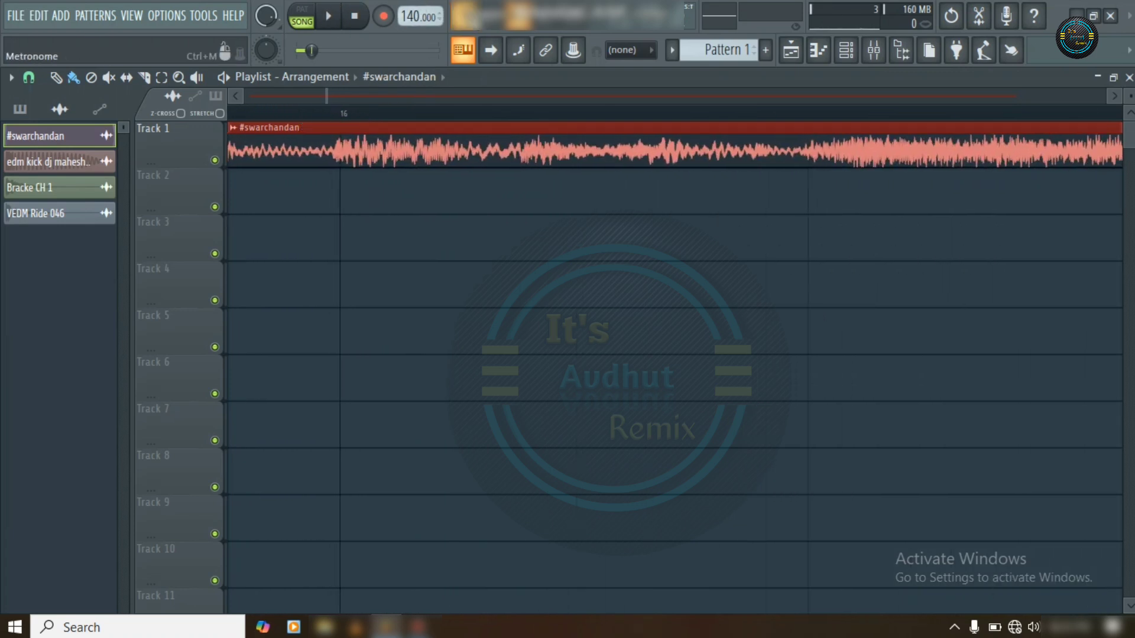
- Play the #swarchandan clip from just before bar 16 to about bar 19 to check its timing
key(space)
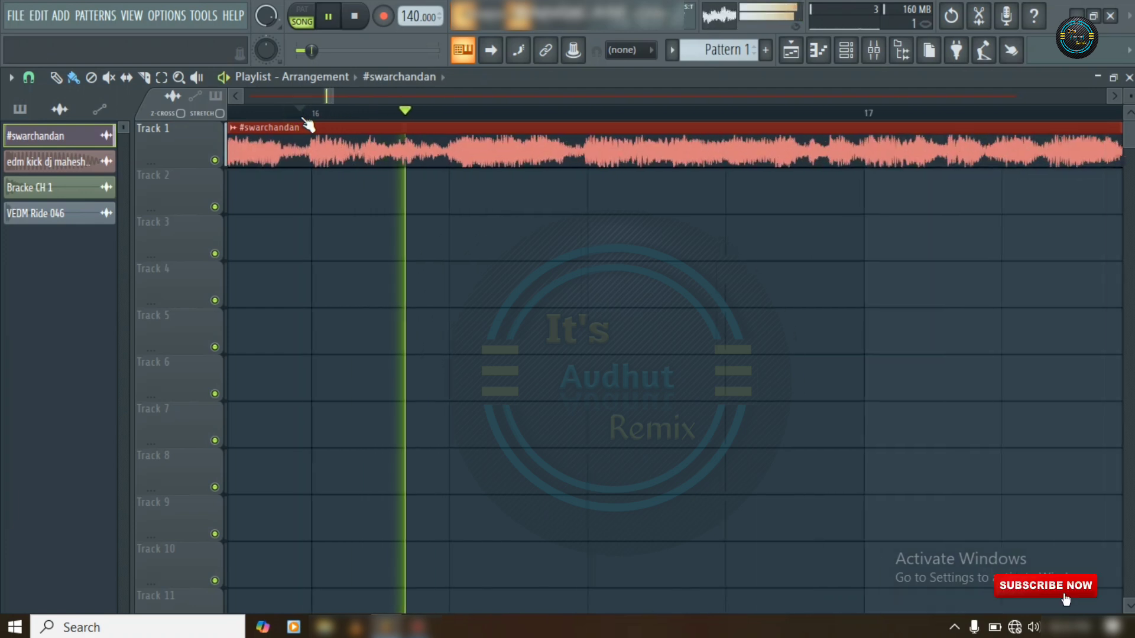
scroll(332, 126, down, 2)
scroll(422, 122, down, 3)
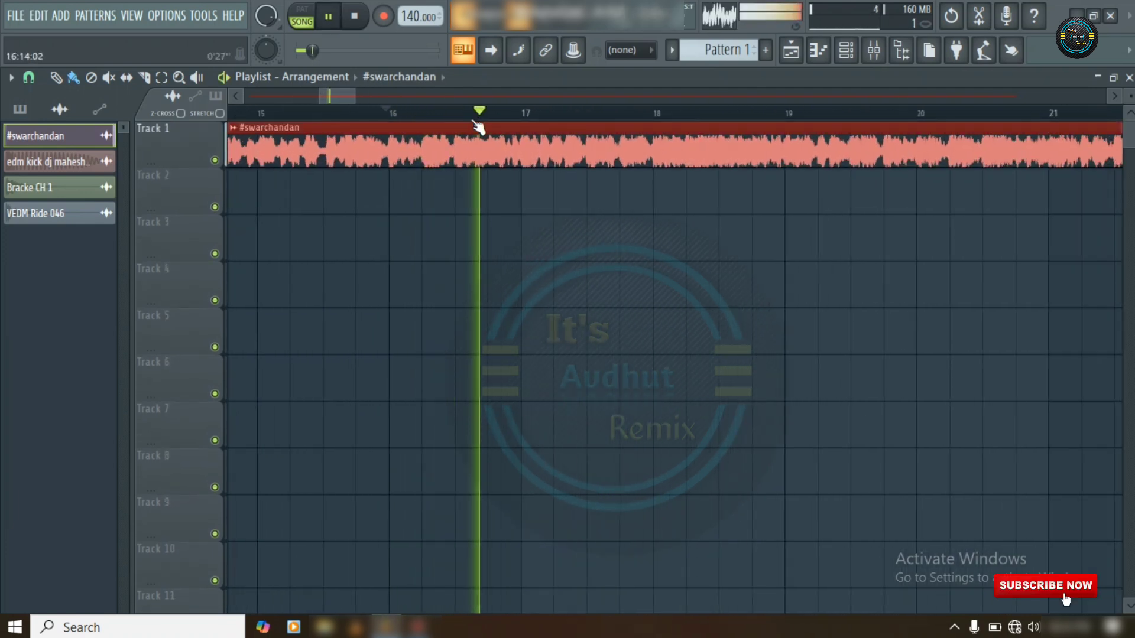
scroll(422, 122, down, 2)
scroll(484, 115, up, 6)
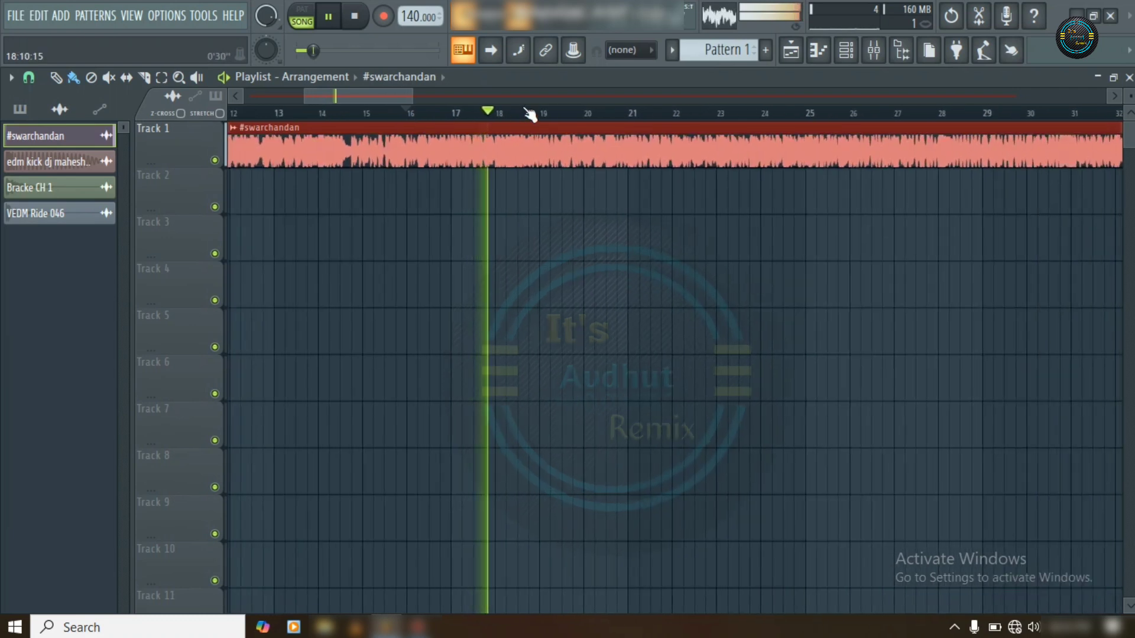
scroll(483, 114, down, 2)
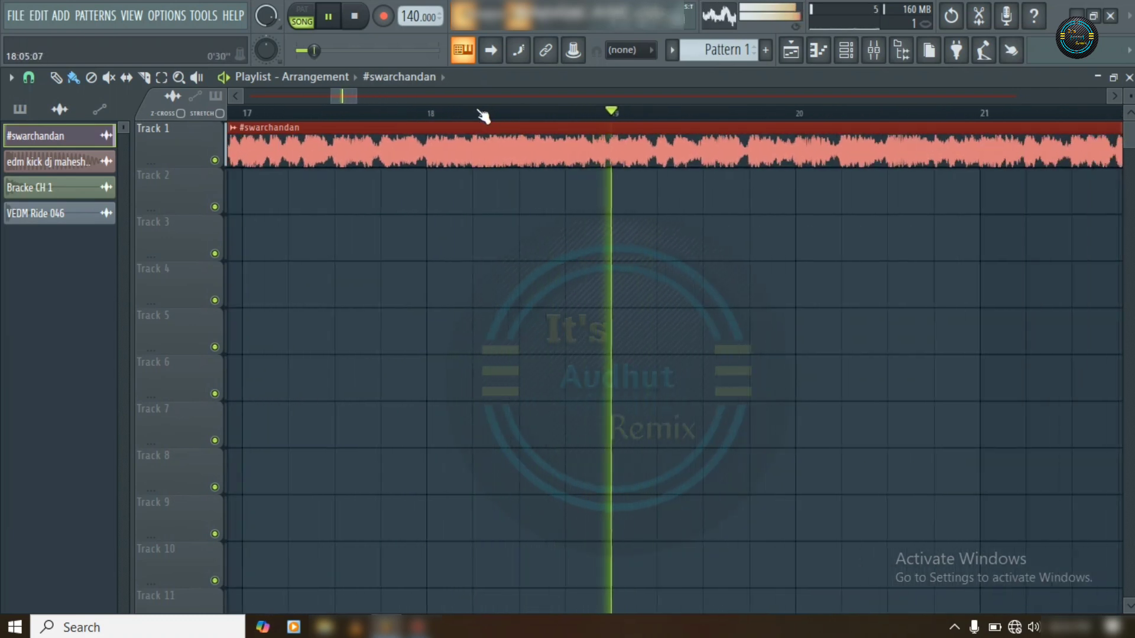
key(space)
- Route the #swarchandan clip to mixer insert 2, lower that insert's volume fader and return to the playlist
double_click(519, 149)
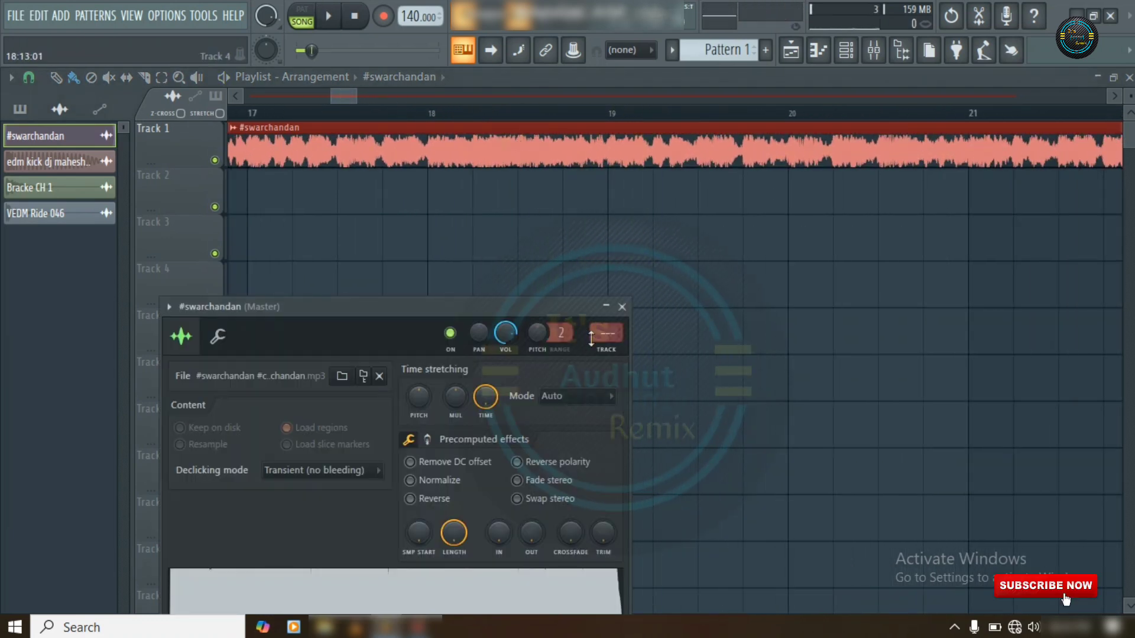
click(604, 350)
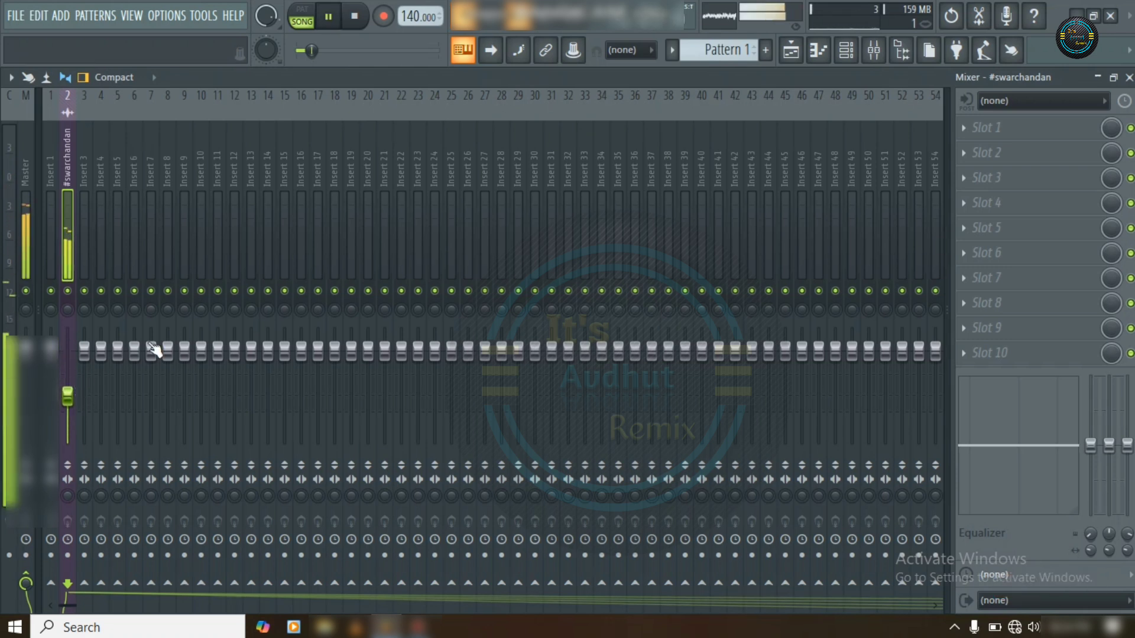
key(space)
click(792, 50)
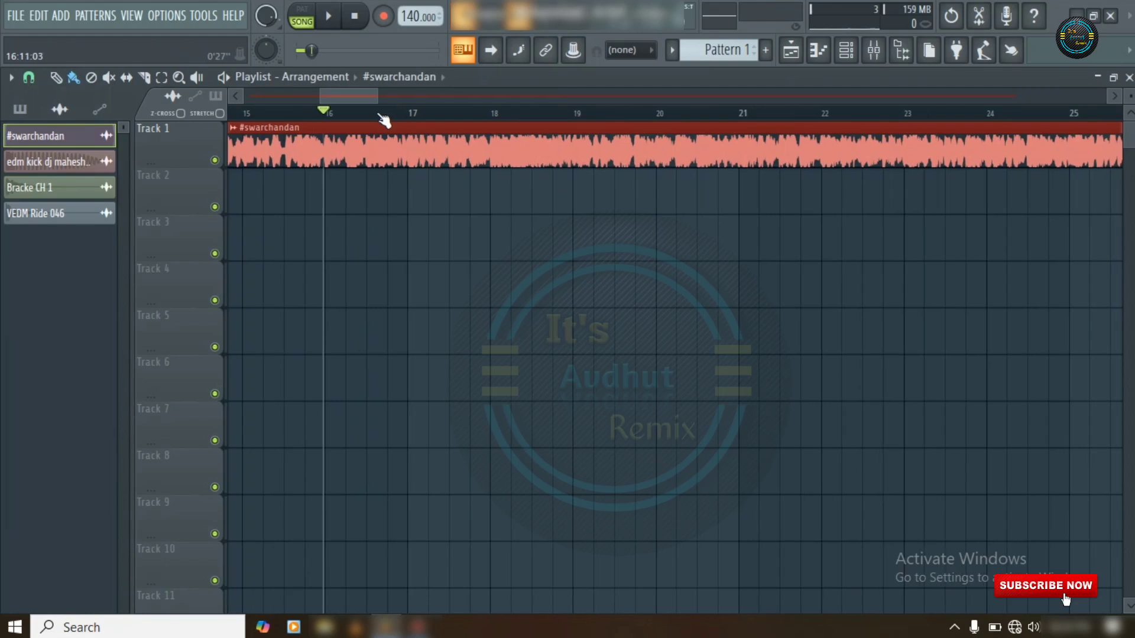
- Play the quieter #swarchandan clip from just before bar 16 to about bar 18
scroll(357, 115, up, 6)
key(space)
scroll(361, 118, down, 4)
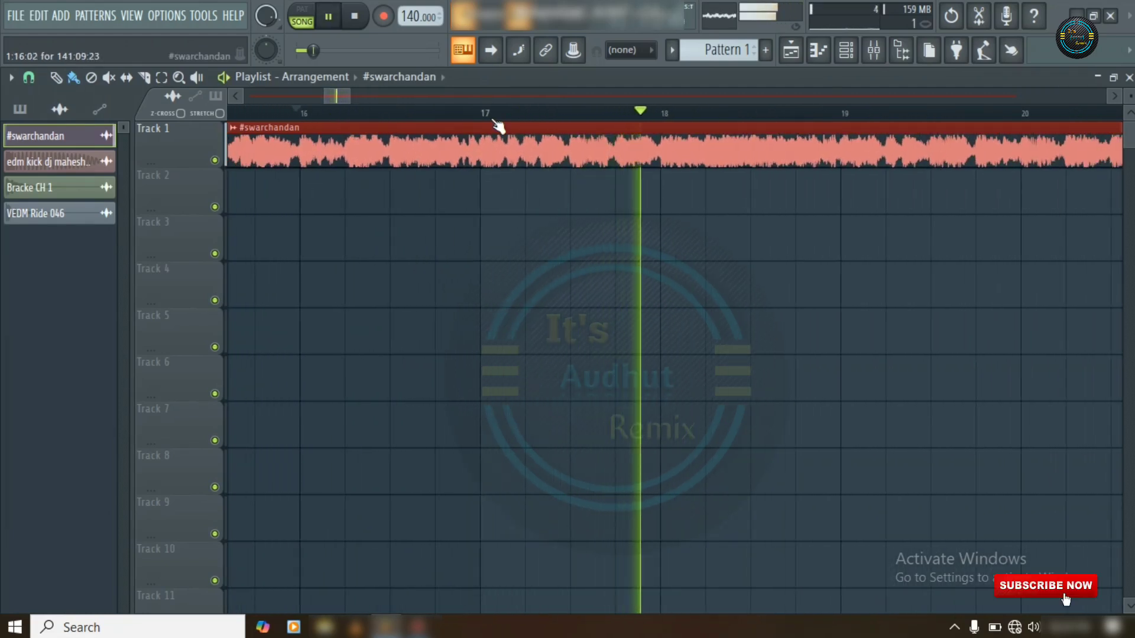
key(space)
- Set the playhead just before bar 18 and play the clip past bar 19 to check its beats
scroll(702, 112, up, 3)
scroll(700, 112, up, 2)
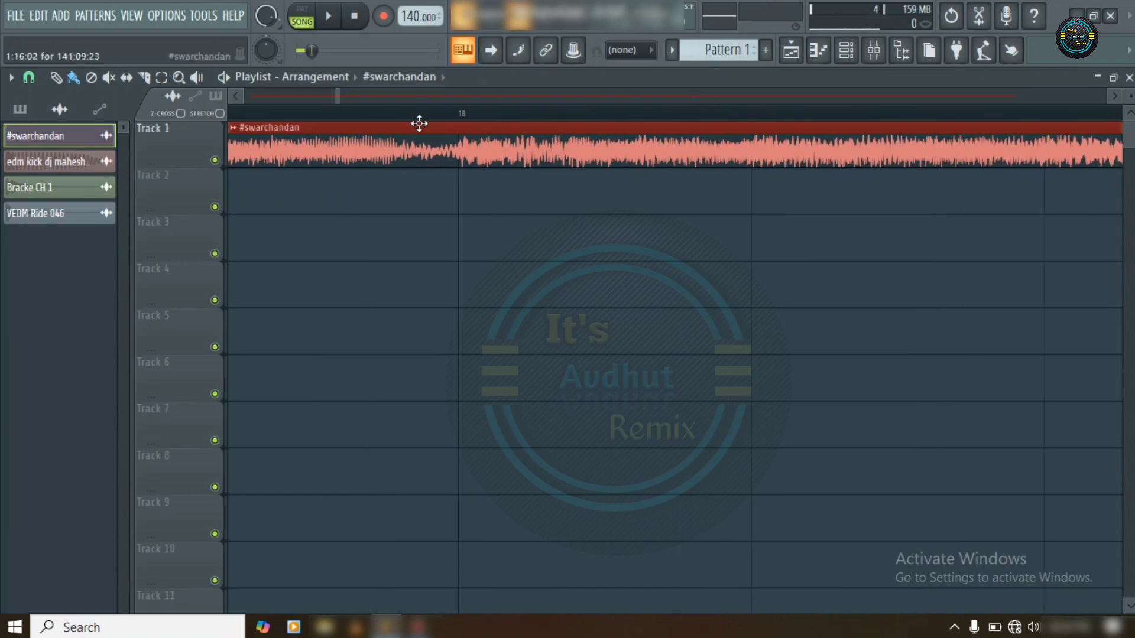
click(340, 113)
scroll(343, 115, down, 7)
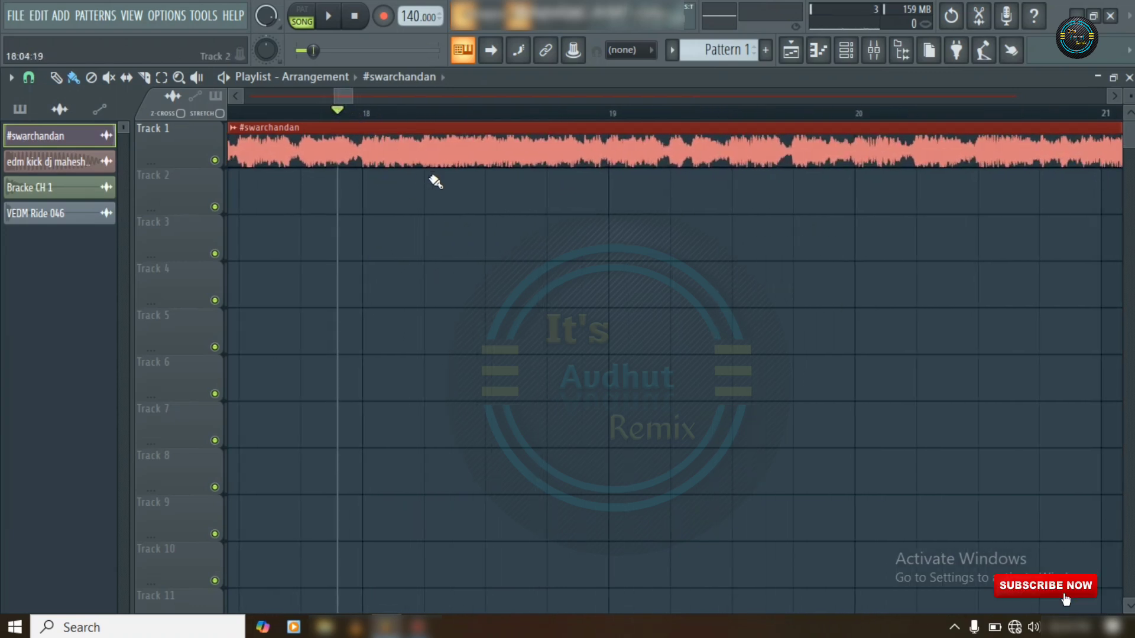
key(space)
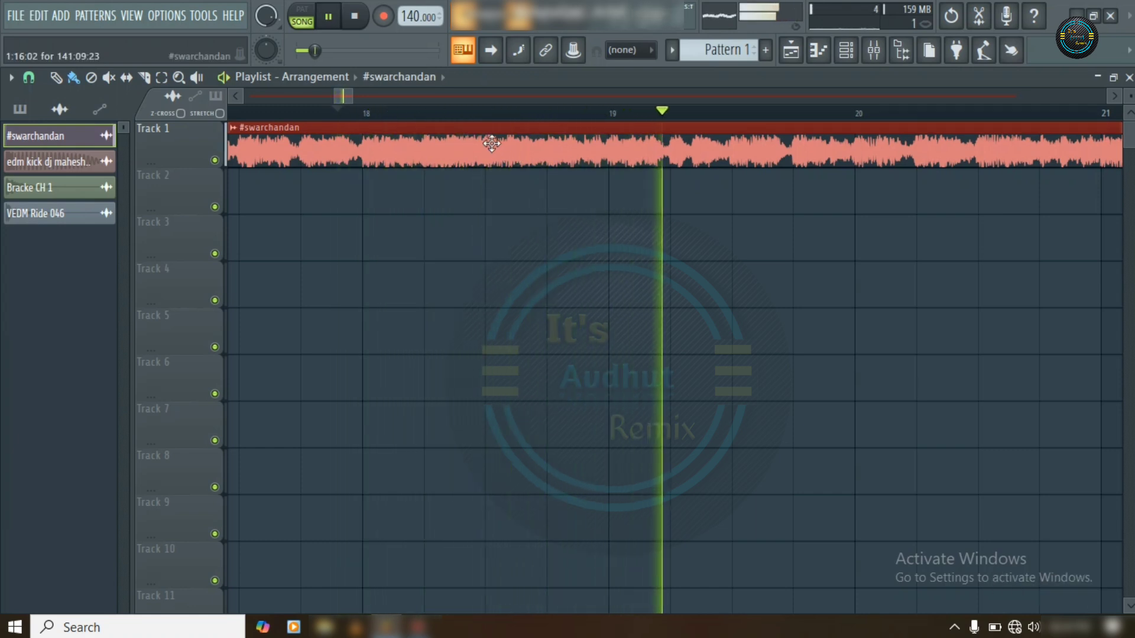
scroll(497, 122, down, 3)
key(space)
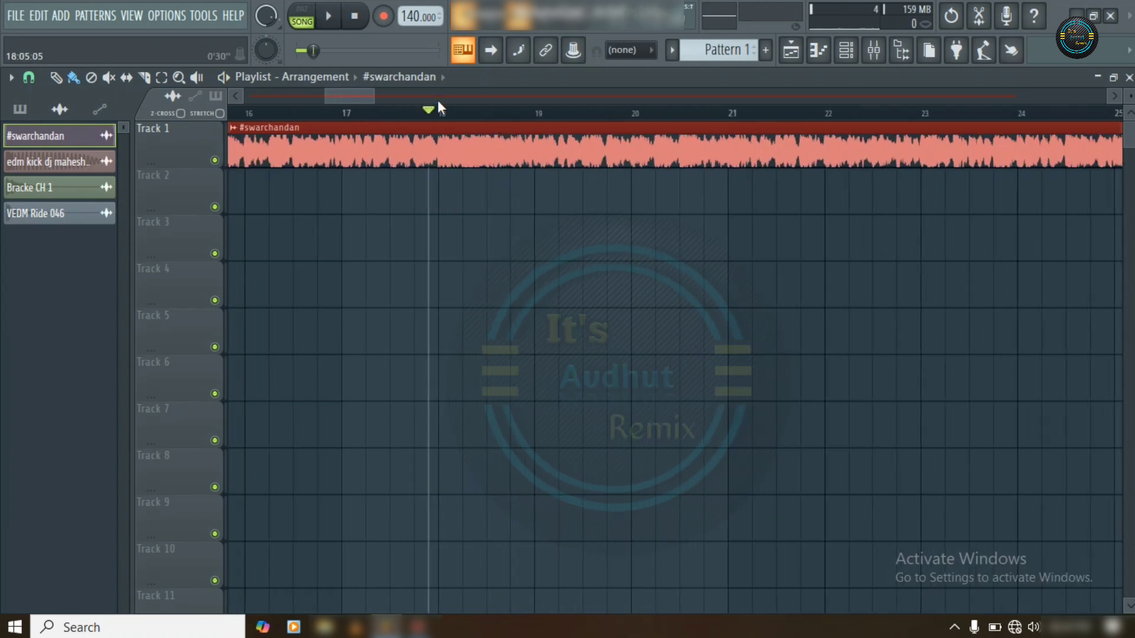
- Place an edm kick sample on Track 2 with its start exactly on the bar 18 line
scroll(444, 109, up, 8)
scroll(449, 115, down, 2)
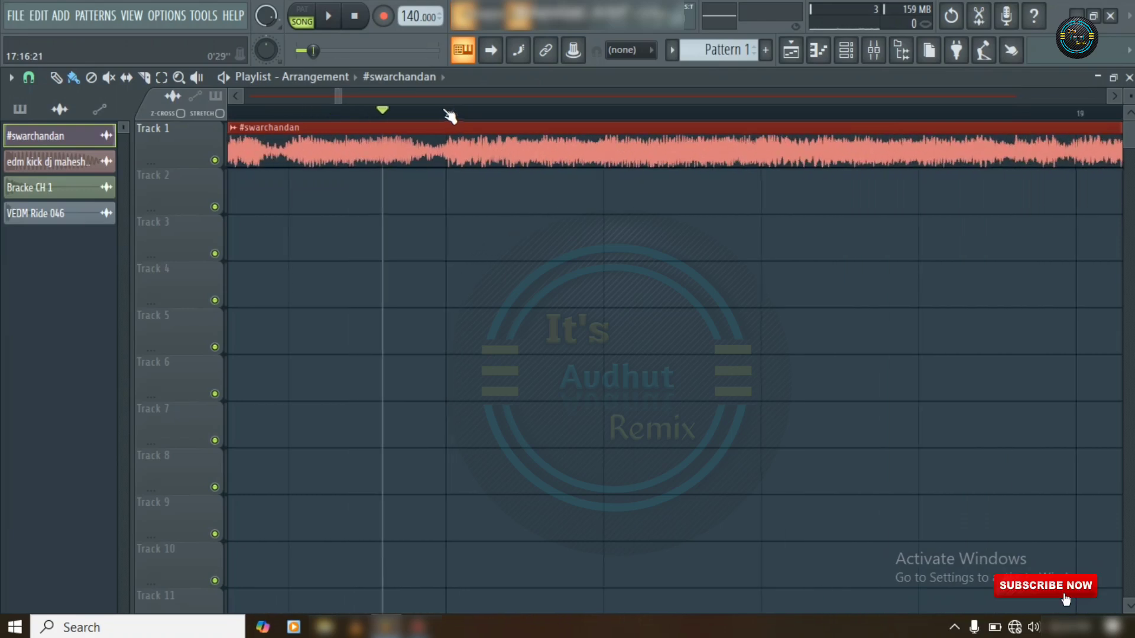
scroll(461, 116, up, 4)
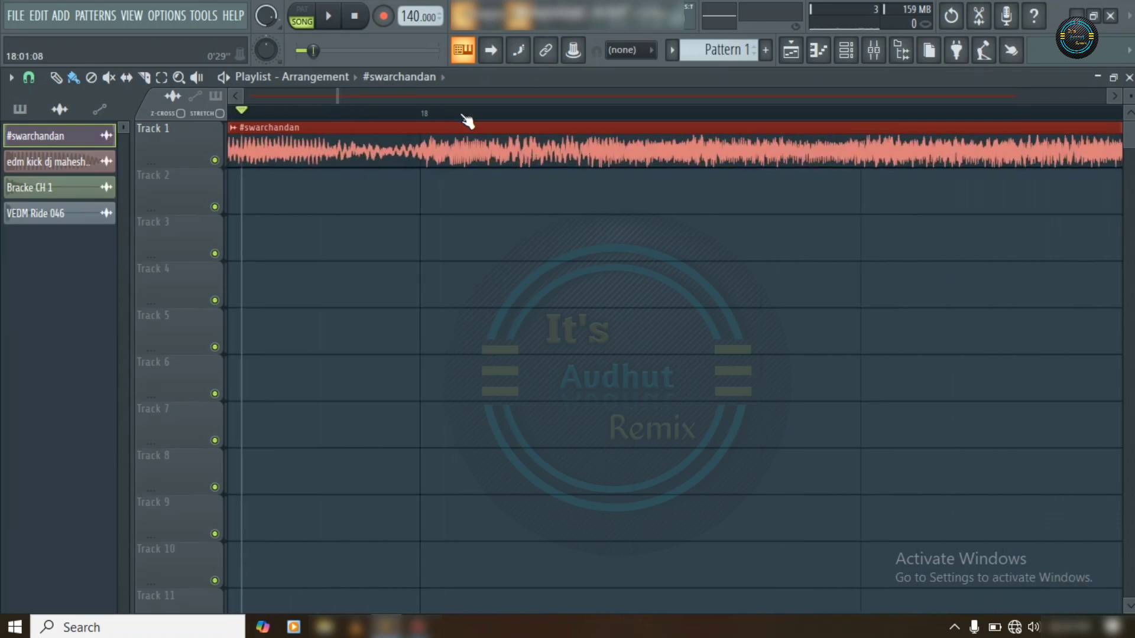
click(31, 164)
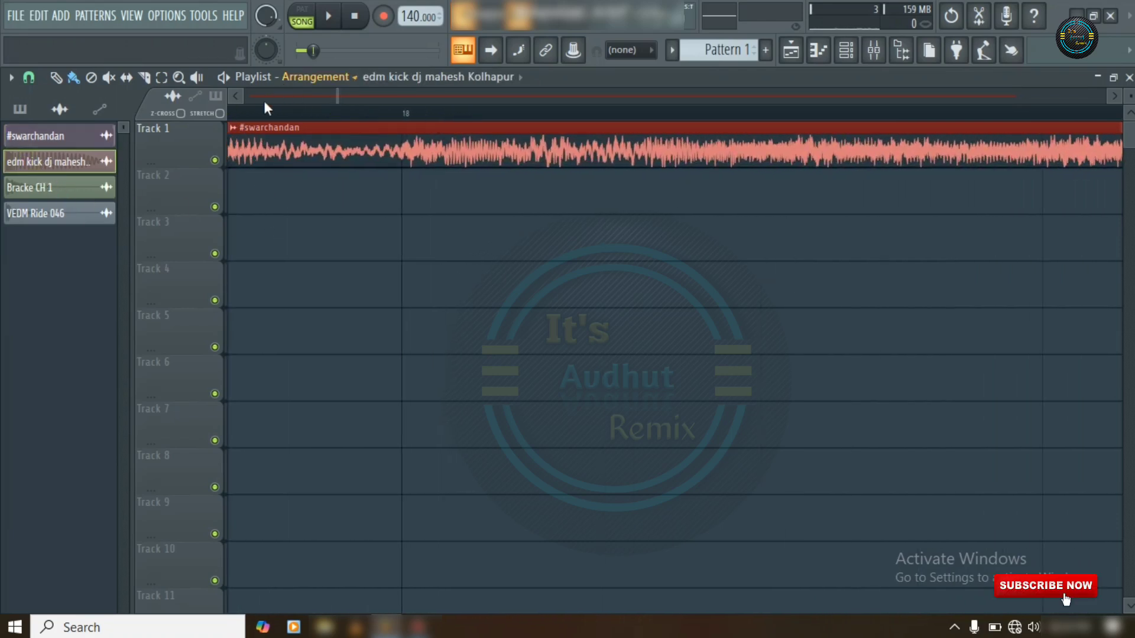
click(291, 198)
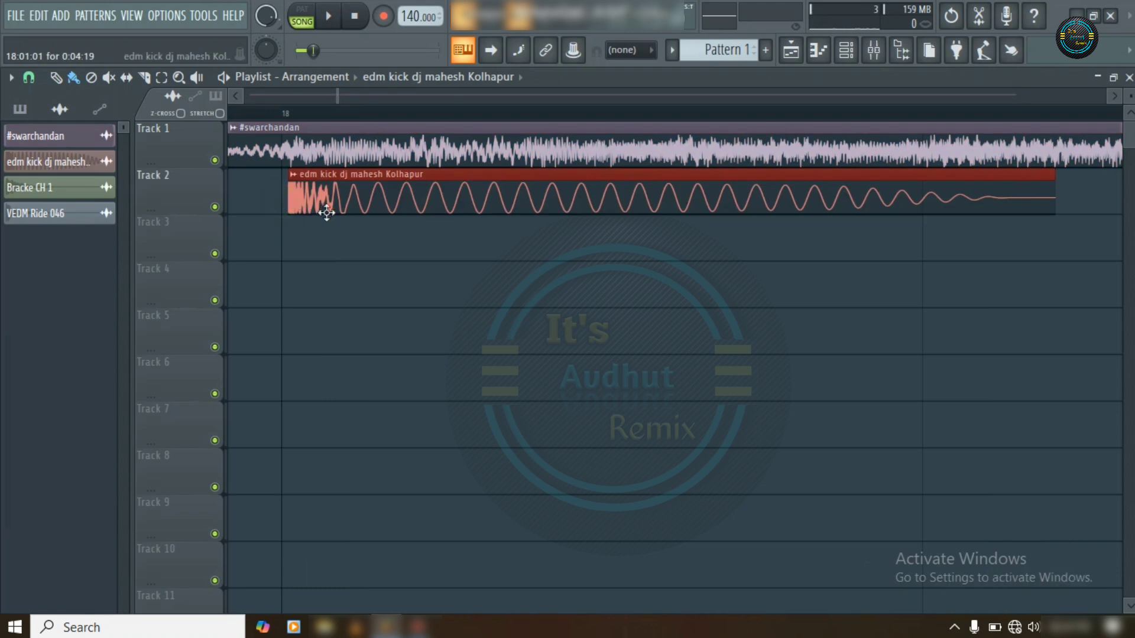
drag(327, 213, 325, 201)
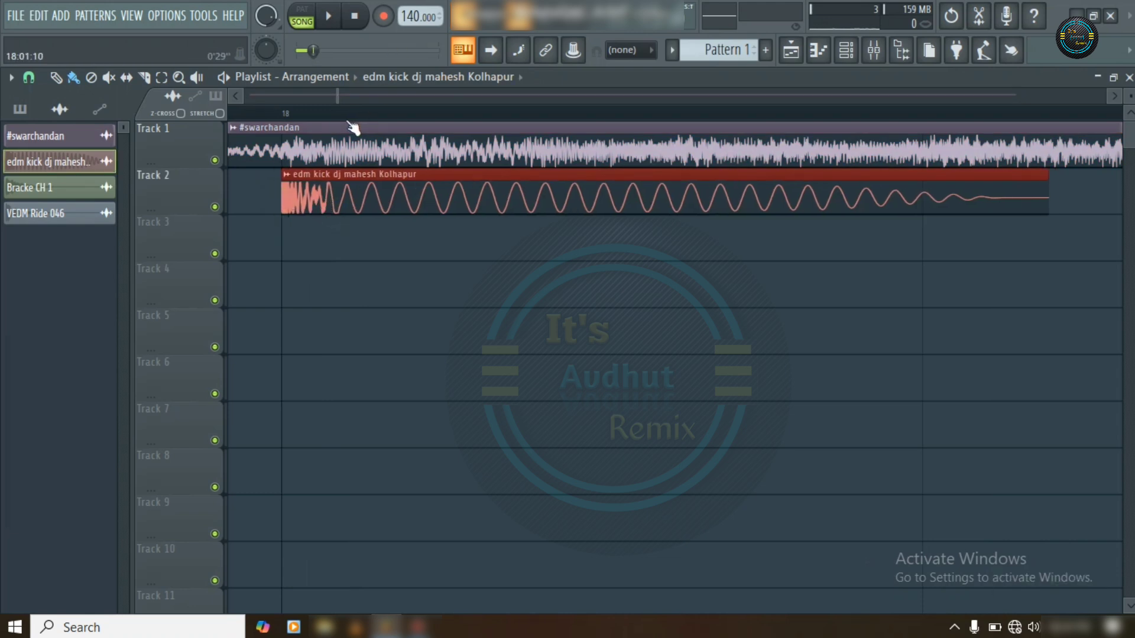
- Add three more edm kick clips on Track 2, aligned to the second, third and fourth beats of bar 18
scroll(353, 127, down, 4)
scroll(532, 106, up, 4)
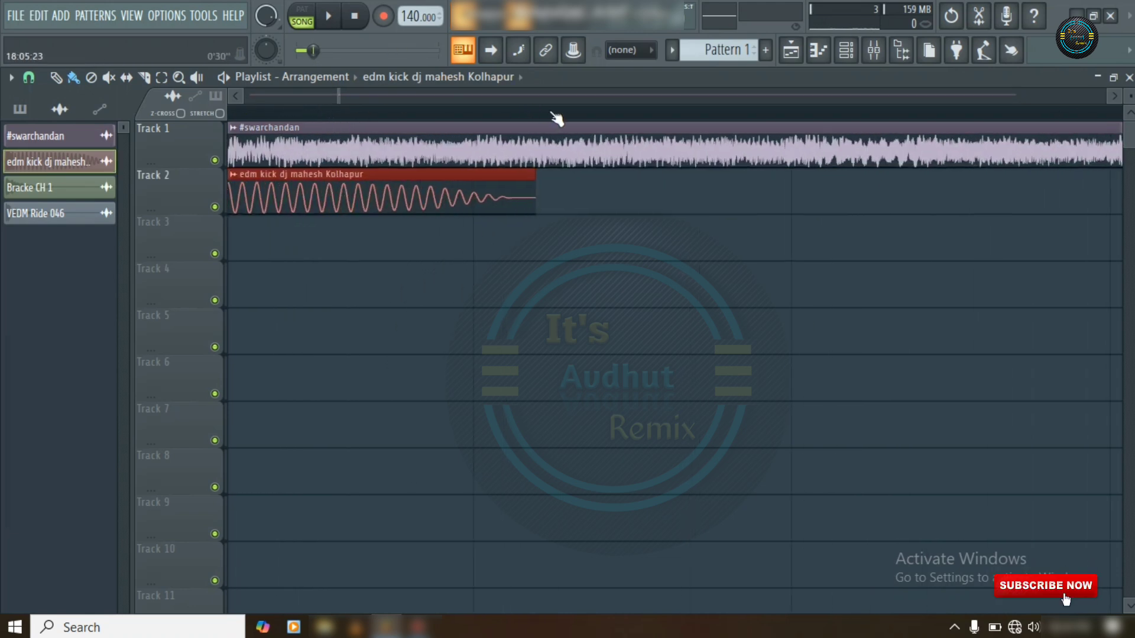
click(575, 204)
drag(641, 190, 524, 182)
scroll(462, 115, down, 5)
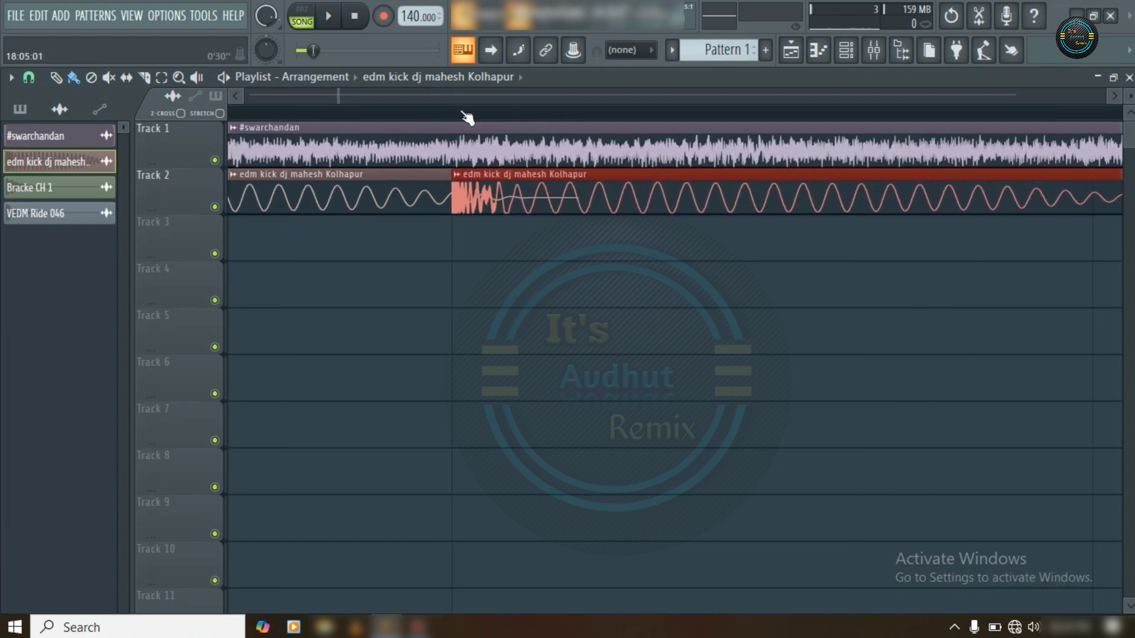
scroll(550, 119, up, 5)
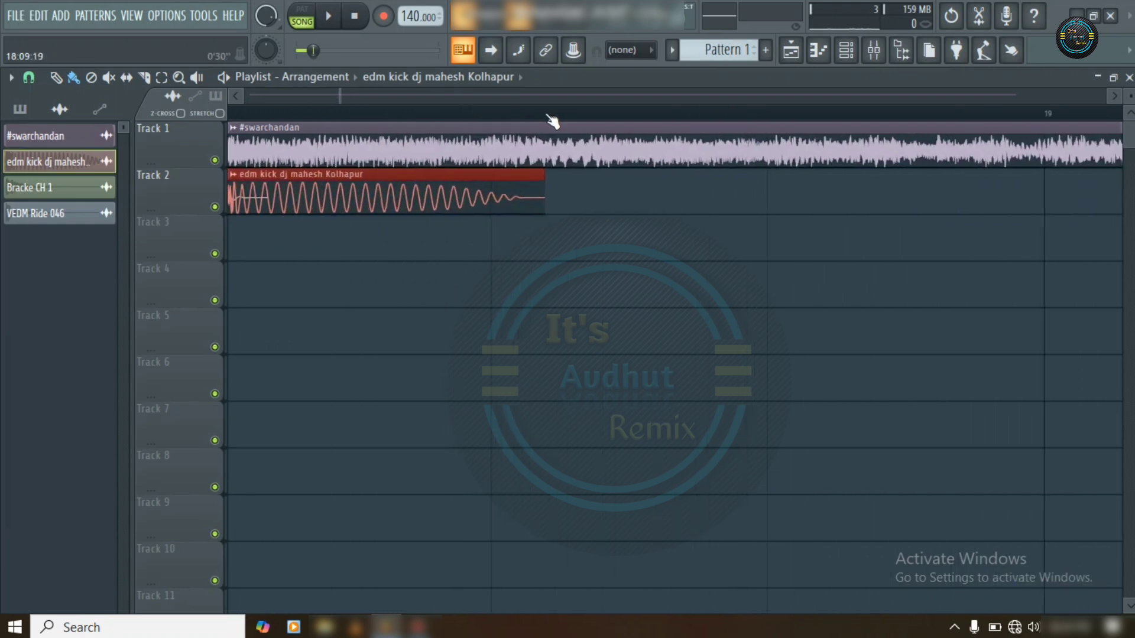
click(565, 201)
drag(621, 204, 497, 190)
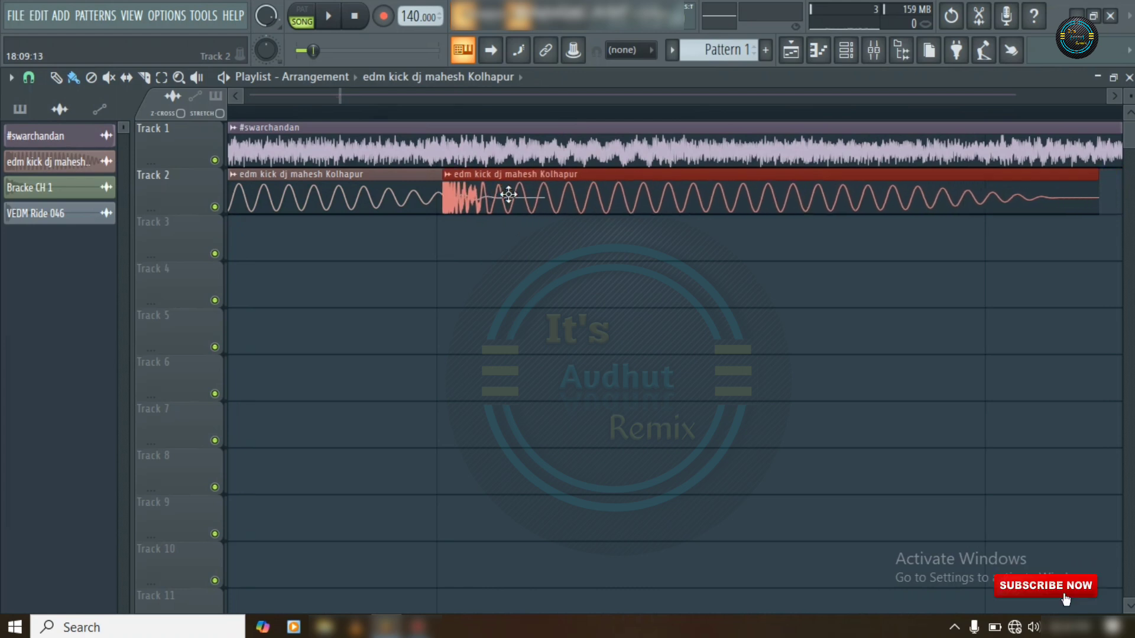
scroll(422, 111, down, 5)
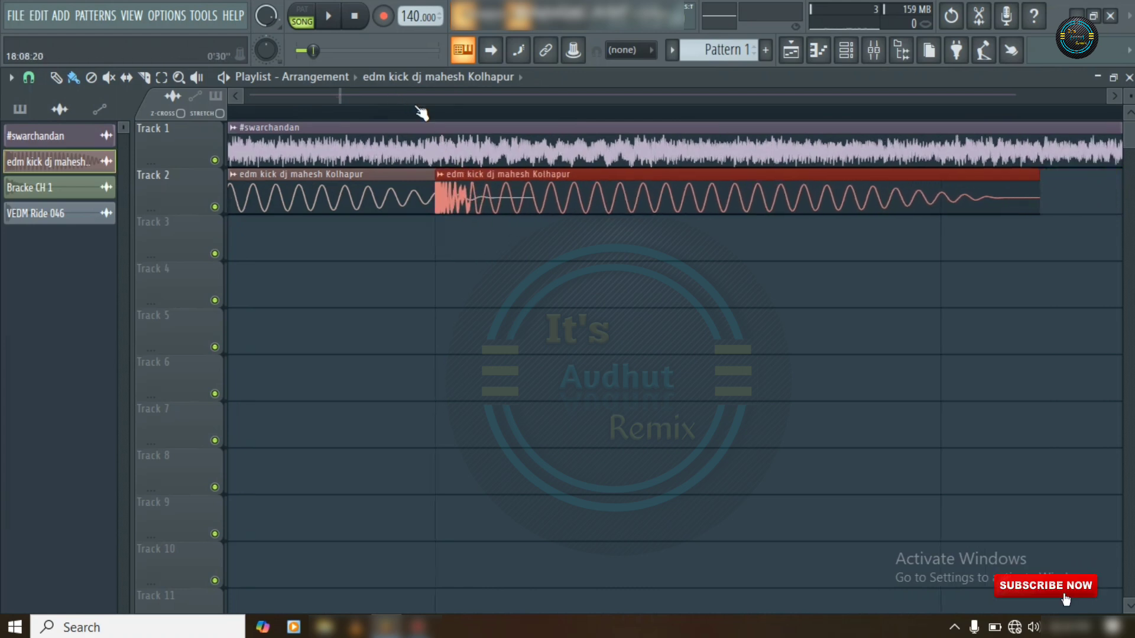
scroll(491, 112, up, 5)
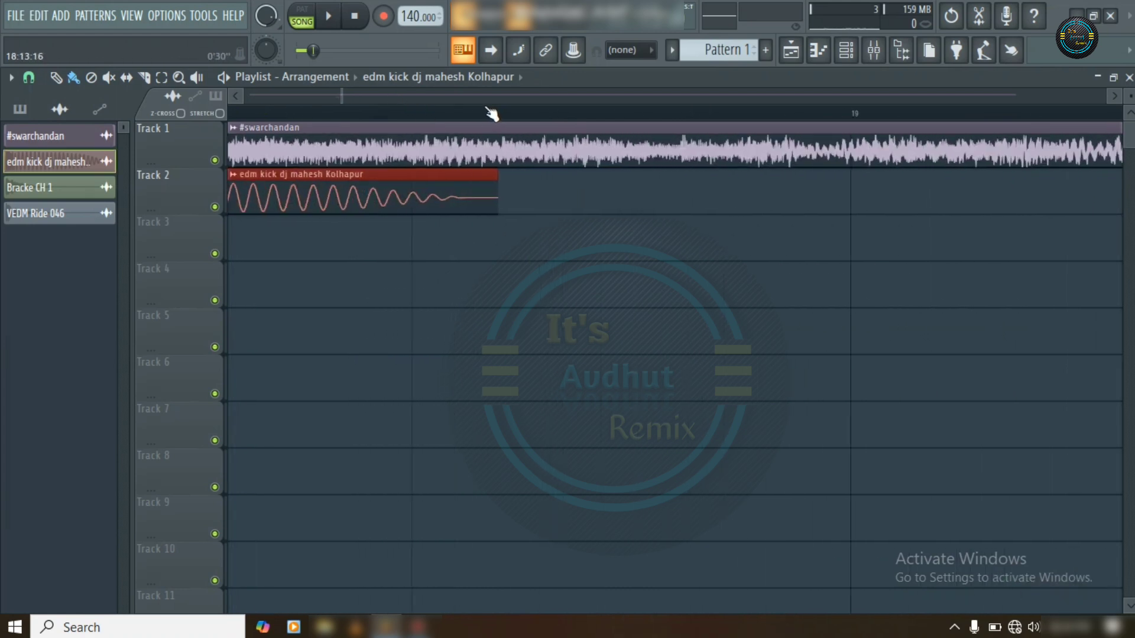
click(520, 197)
drag(545, 203, 426, 198)
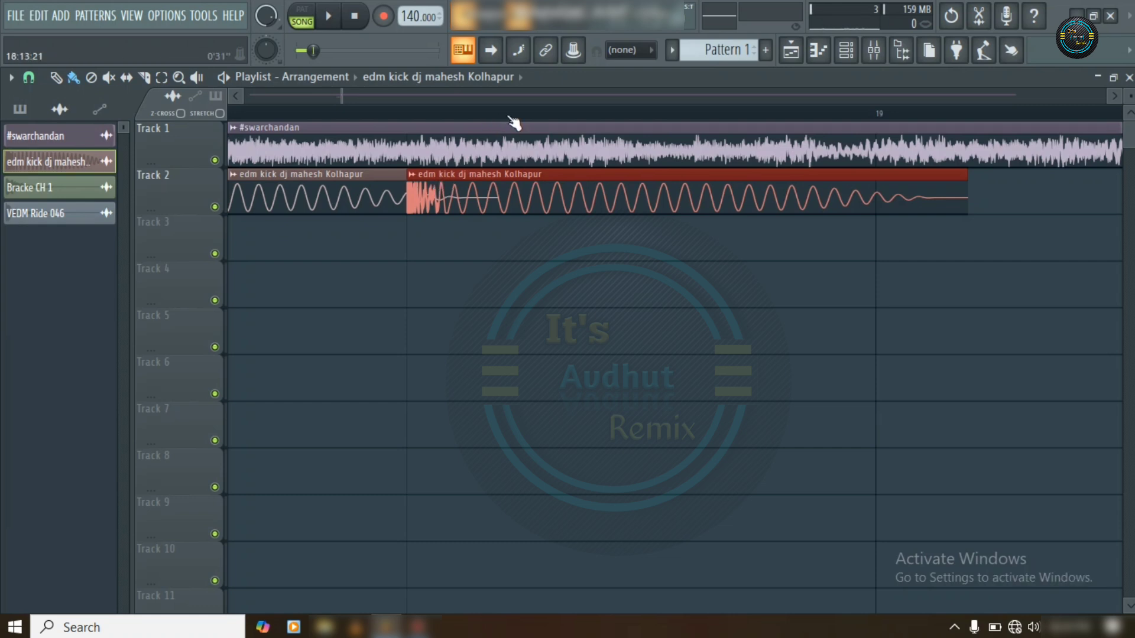
- Play the #swarchandan song together with the four edm kick clips from just before bar 18 to check their beat match
scroll(497, 115, down, 5)
scroll(435, 112, up, 5)
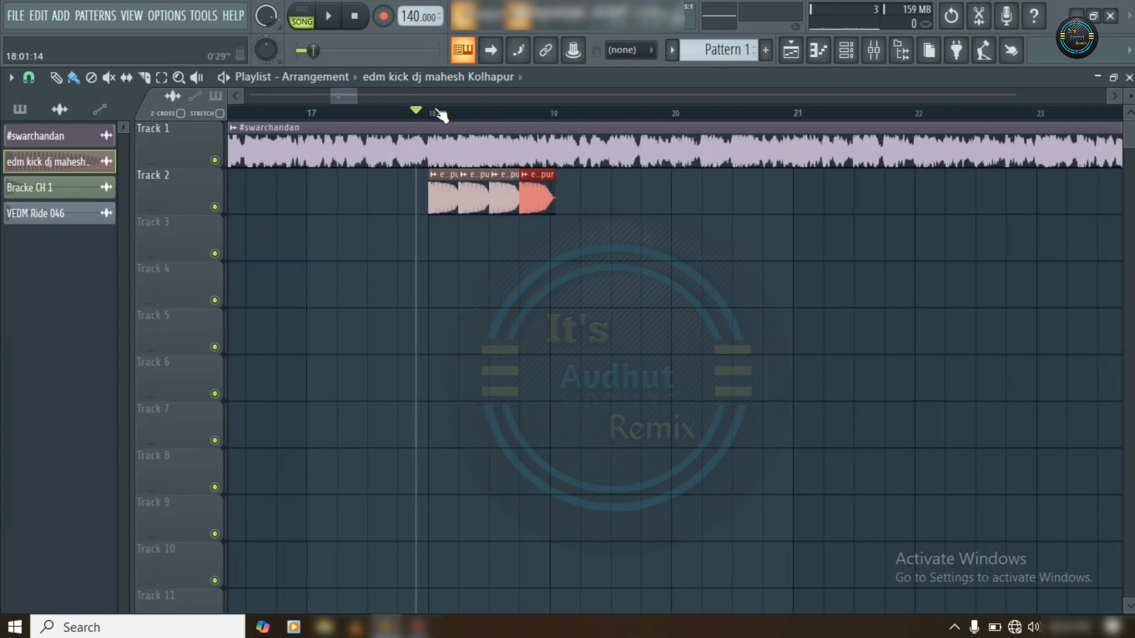
scroll(423, 110, down, 4)
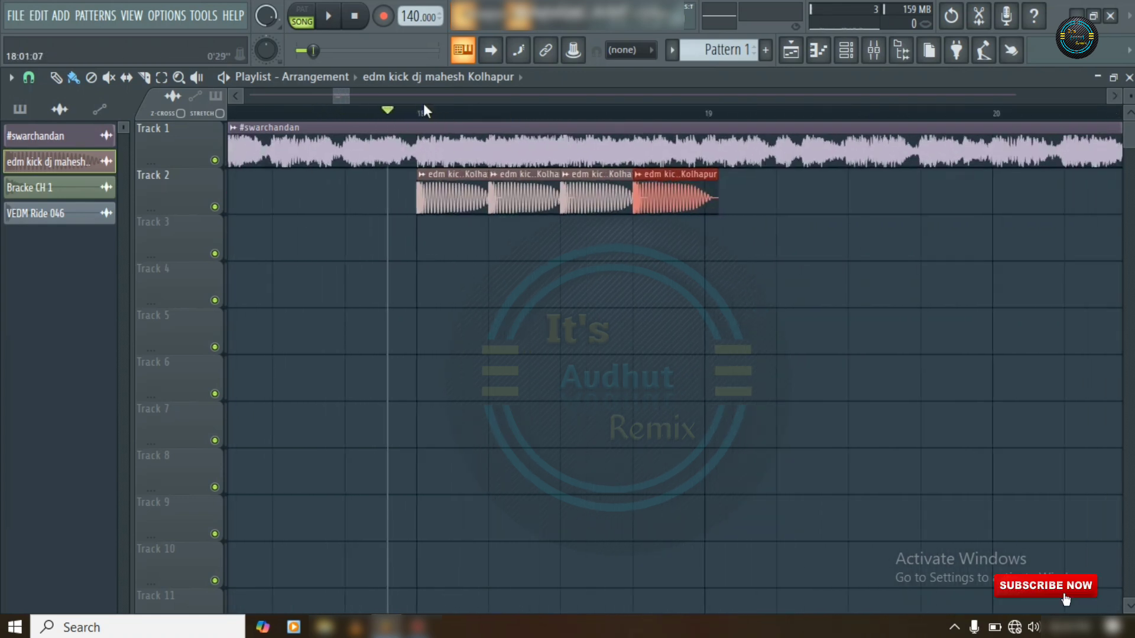
key(space)
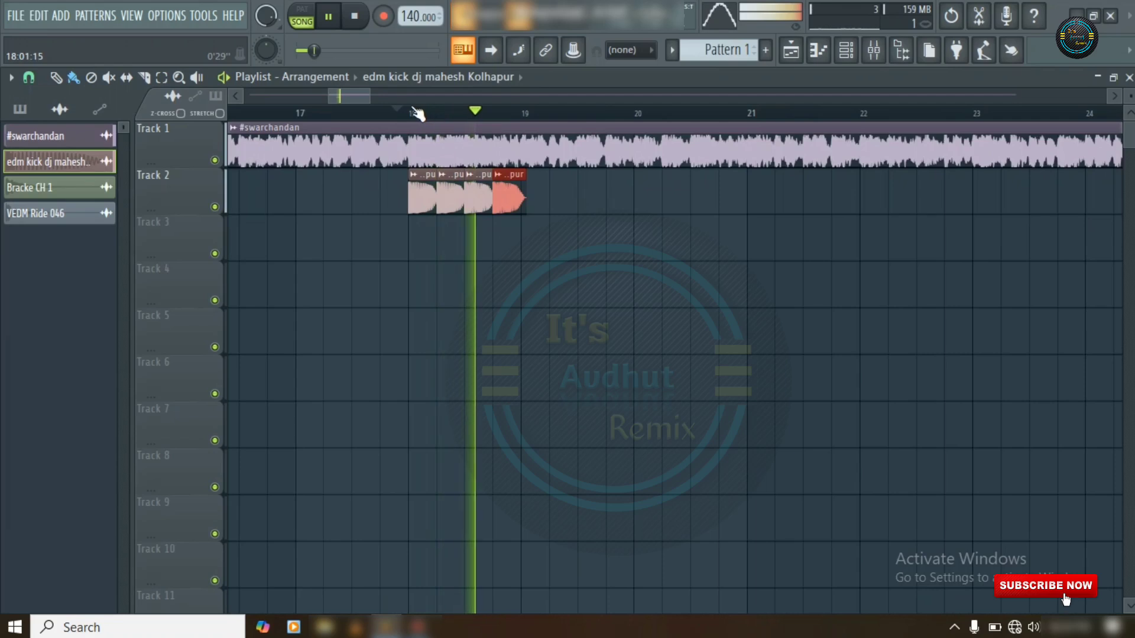
key(space)
- Place two Bracke CH 1 clips on Track 3, aligned with the kicks on the first and second beats of bar 18
scroll(427, 118, up, 4)
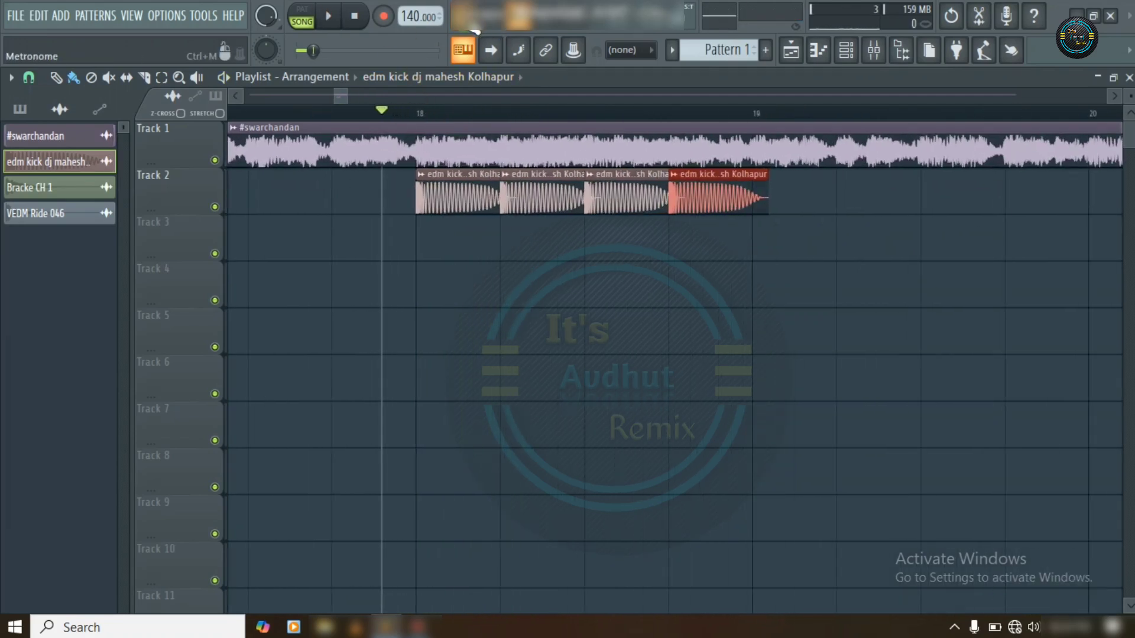
scroll(431, 119, up, 5)
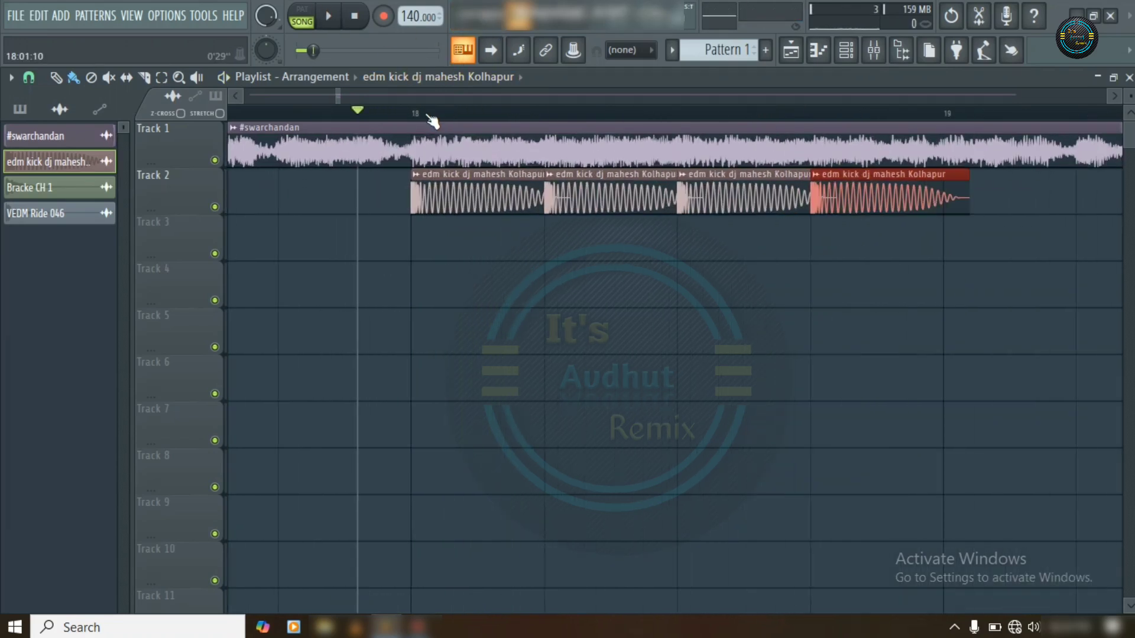
click(69, 194)
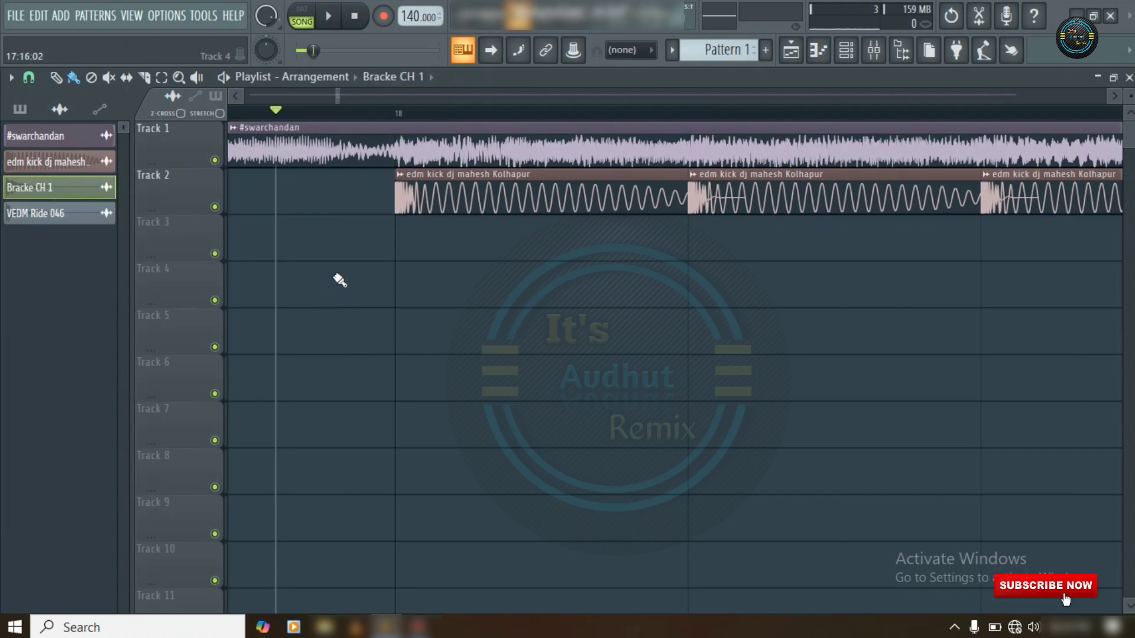
click(391, 254)
drag(451, 238, 449, 239)
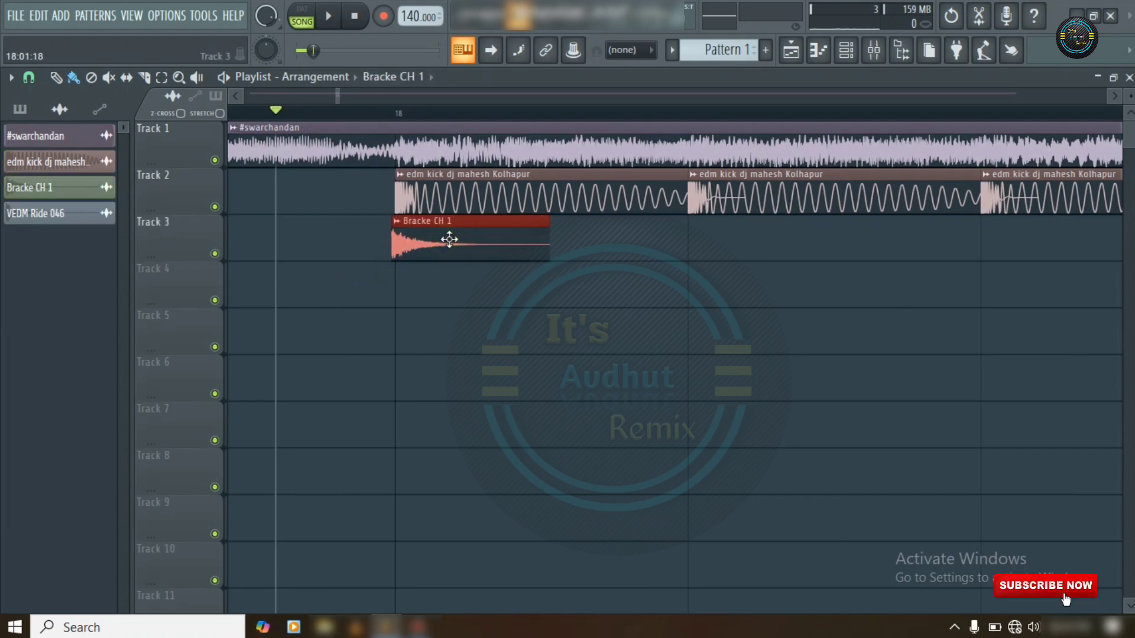
click(702, 245)
drag(784, 230, 772, 228)
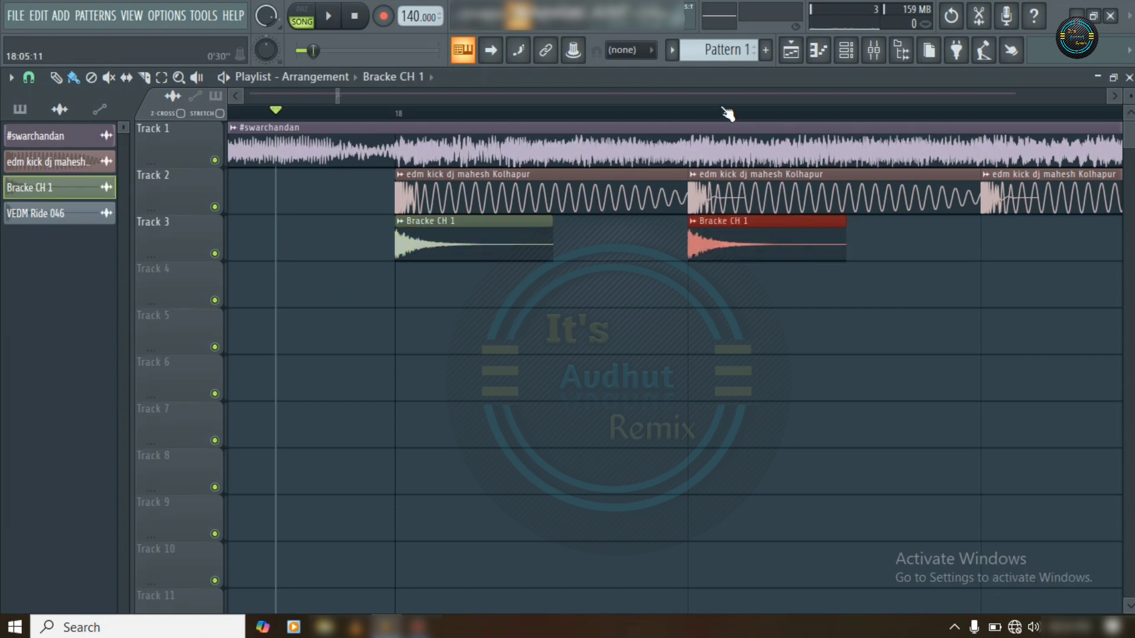
- Add two more Bracke CH 1 clips on Track 3, aligned with the kicks on the third and fourth beats of bar 18
scroll(729, 114, up, 3)
scroll(514, 124, down, 3)
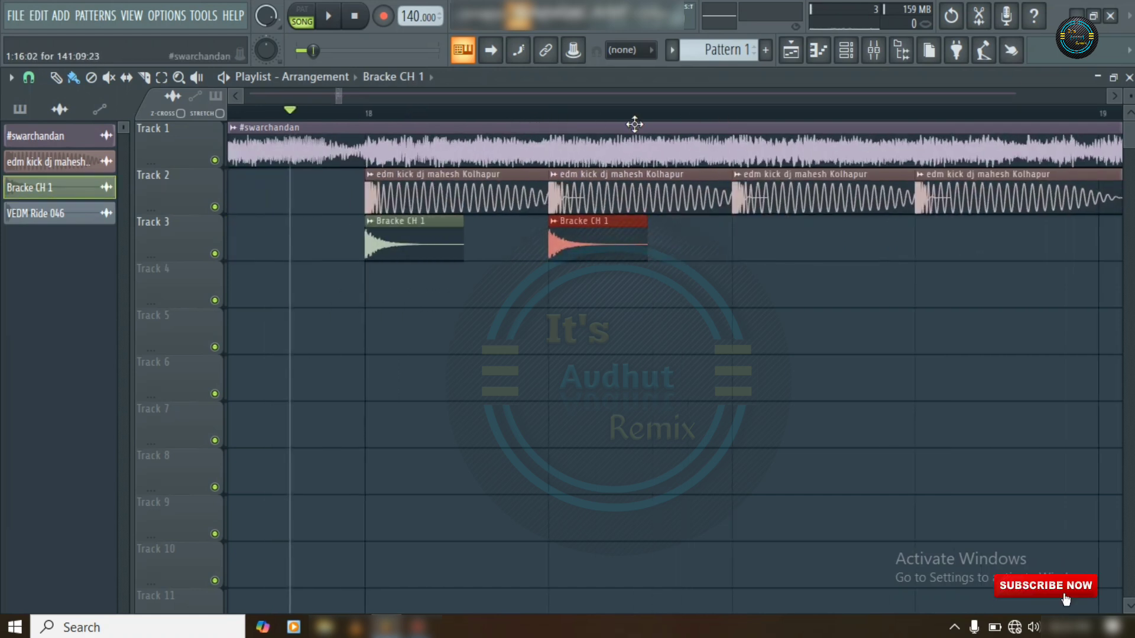
scroll(791, 118, up, 2)
click(656, 260)
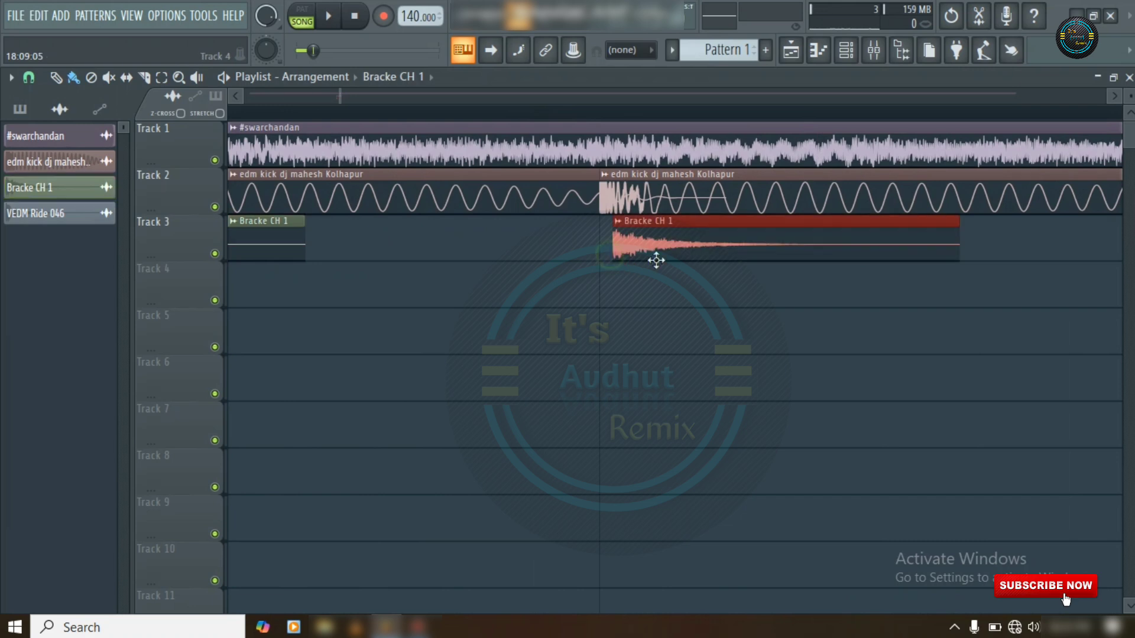
drag(671, 249, 658, 248)
scroll(496, 124, down, 4)
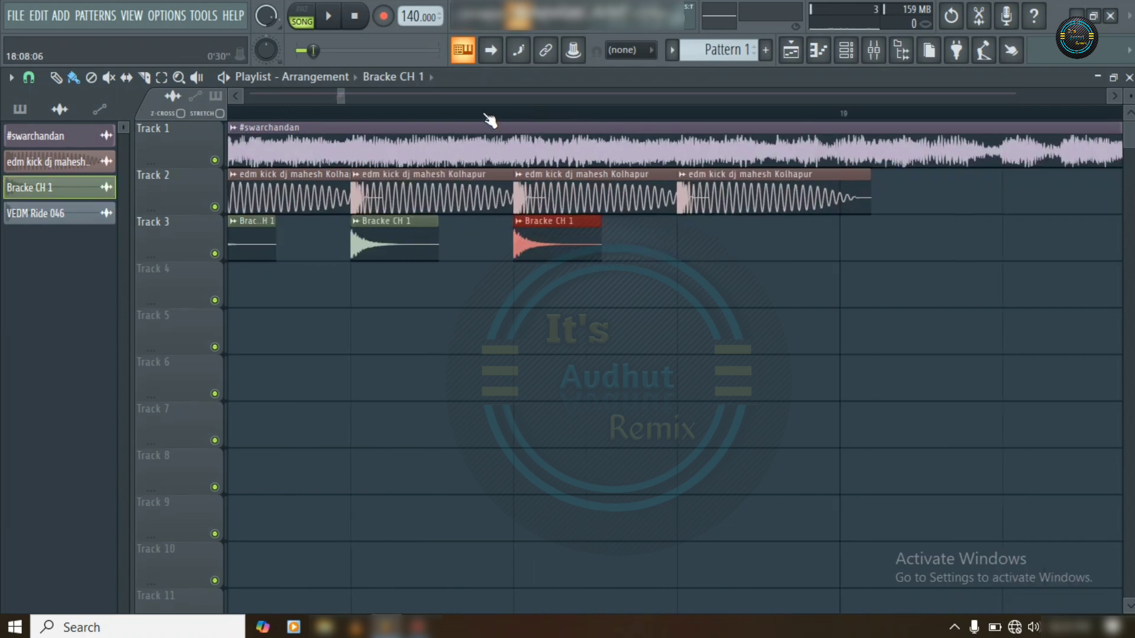
scroll(567, 122, up, 5)
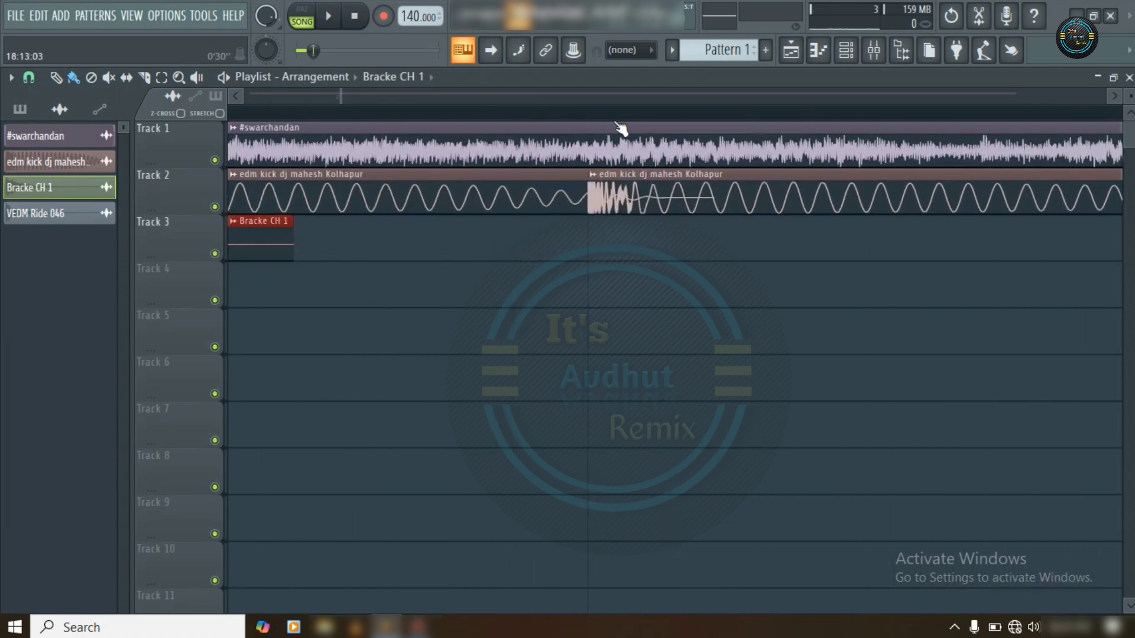
drag(704, 233, 676, 228)
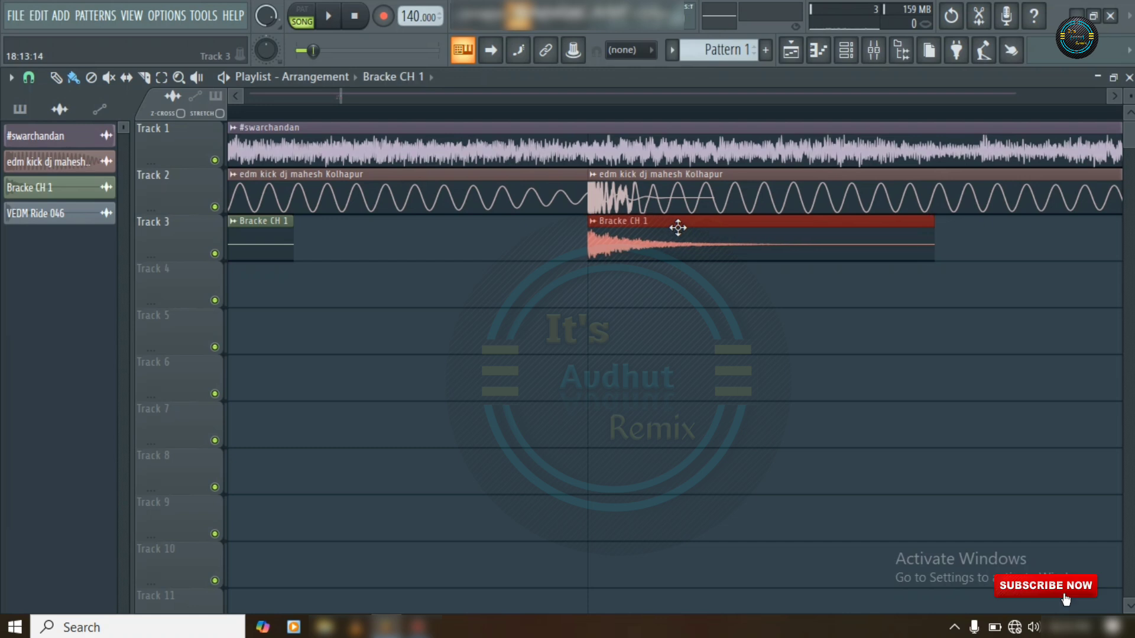
- Play bar 18 from just before its start to hear the song with the kick and Bracke CH 1 layers
scroll(524, 123, down, 5)
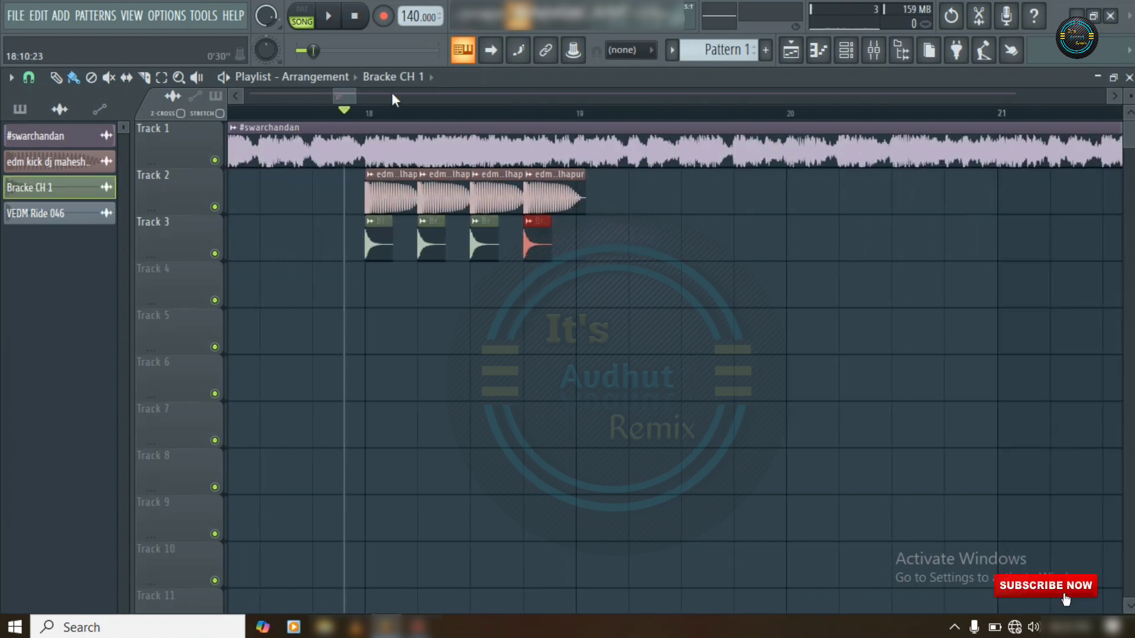
scroll(374, 114, up, 2)
key(space)
scroll(378, 121, up, 3)
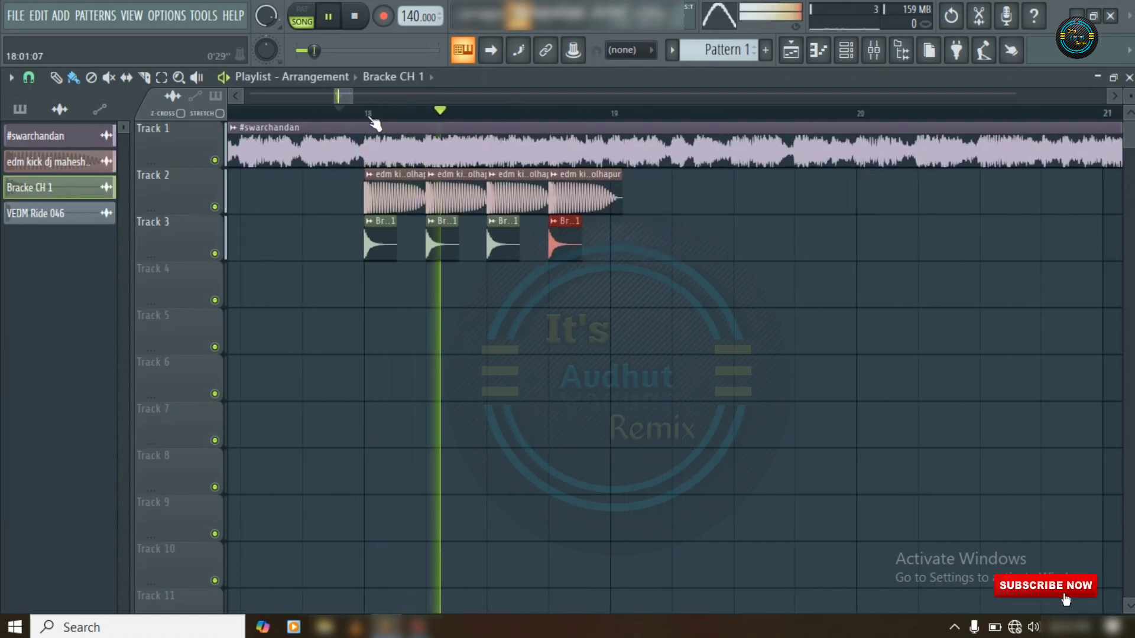
scroll(378, 121, up, 3)
key(space)
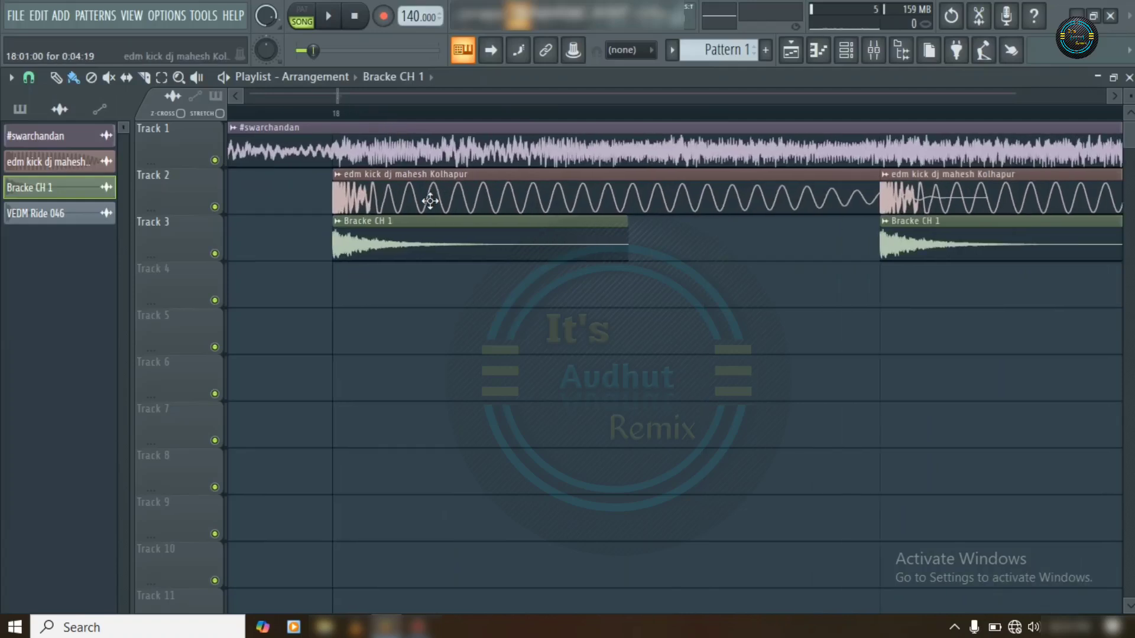
- Route the edm kick sample to mixer track 3 and lower its volume fader during playback
double_click(431, 200)
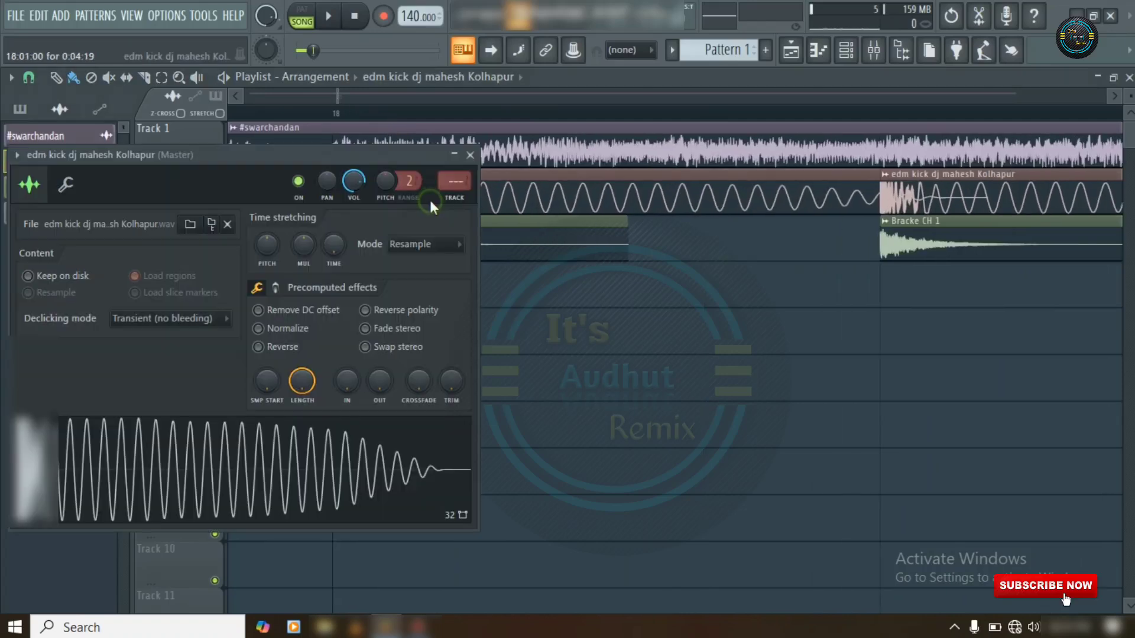
click(454, 181)
key(space)
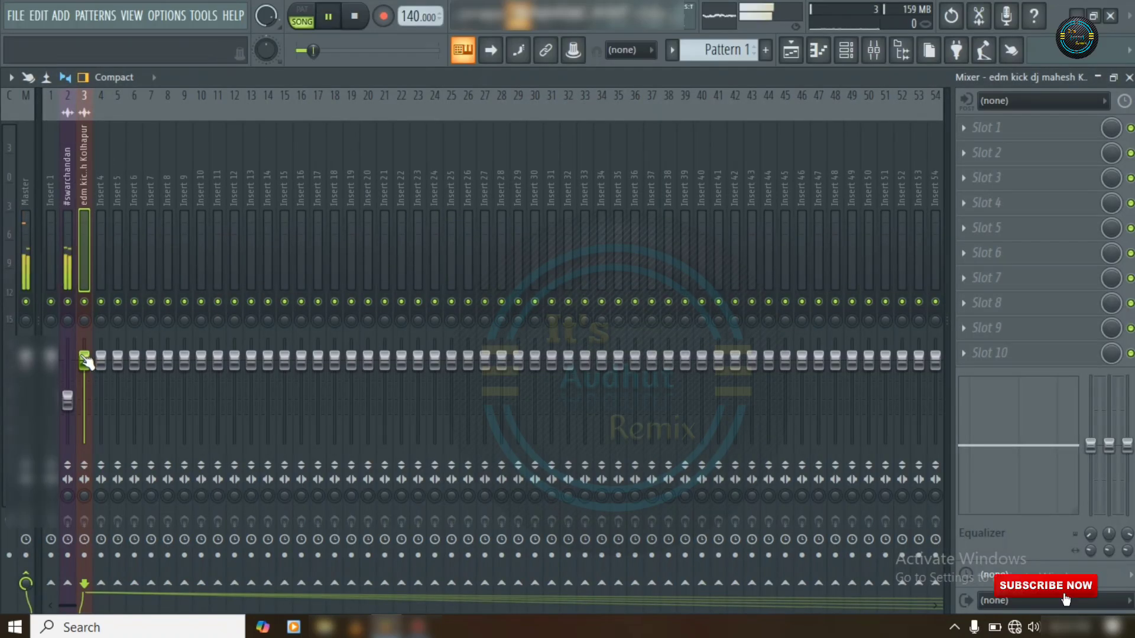
drag(84, 360, 85, 381)
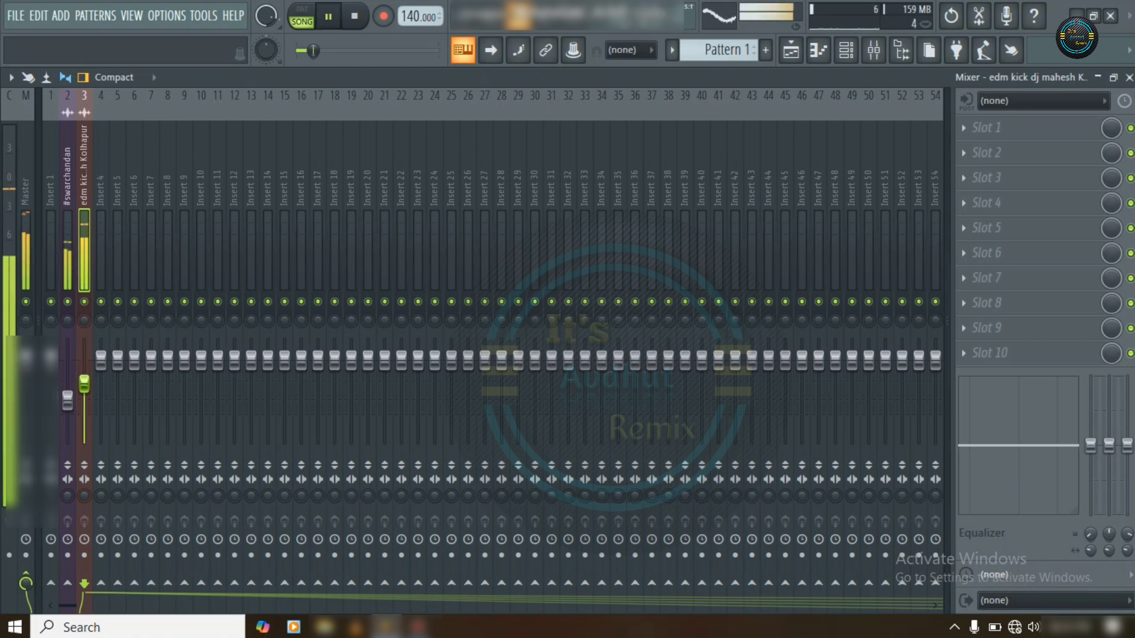
key(space)
- Route the Bracke CH 1 sample to mixer track 4, lower its volume to about -7.1 dB and play back the balance
click(791, 50)
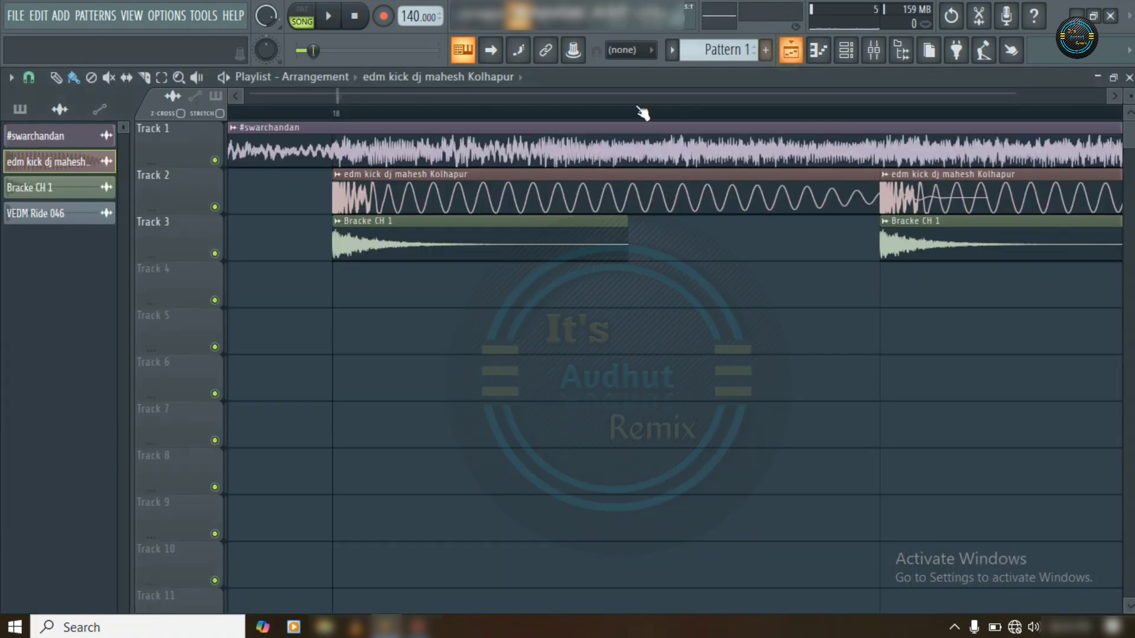
double_click(423, 254)
key(ctrl+l)
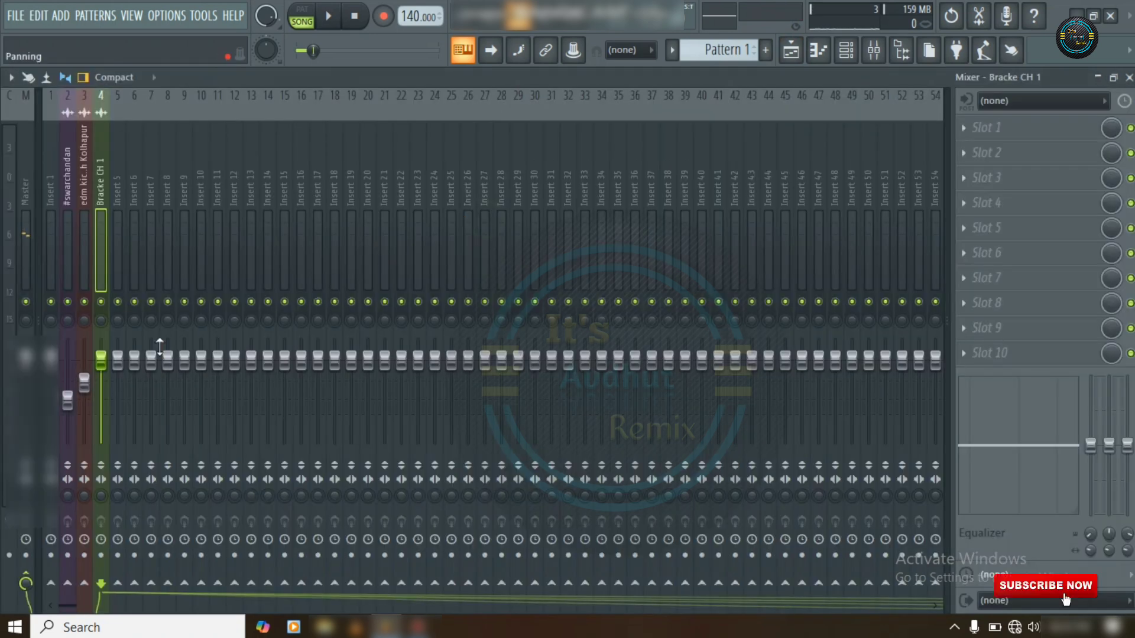
key(space)
drag(109, 360, 110, 387)
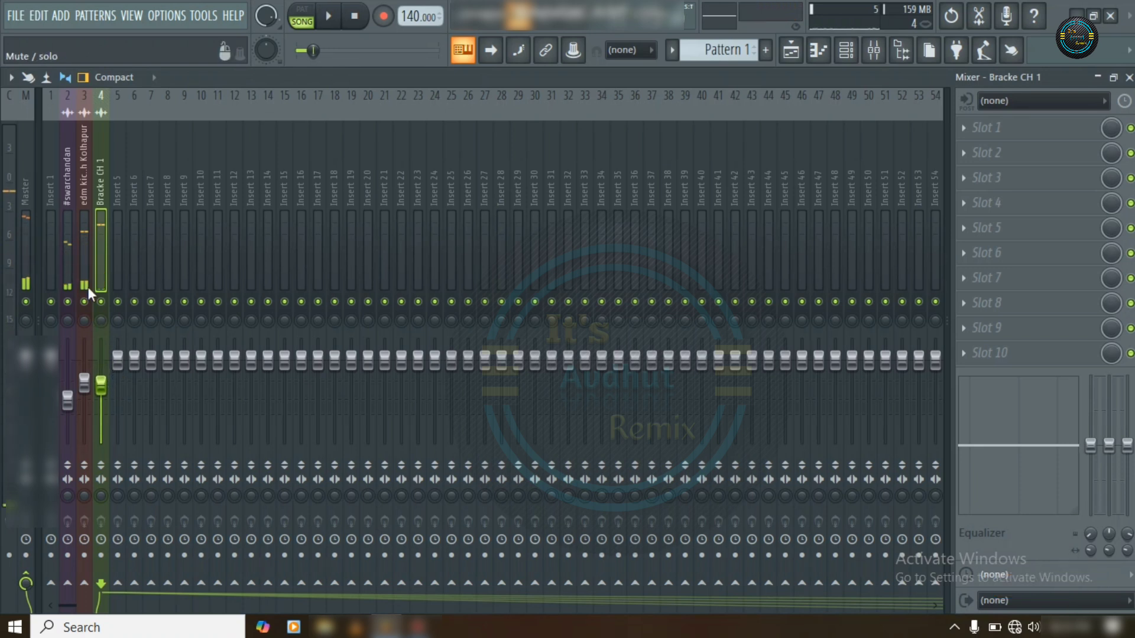
key(space)
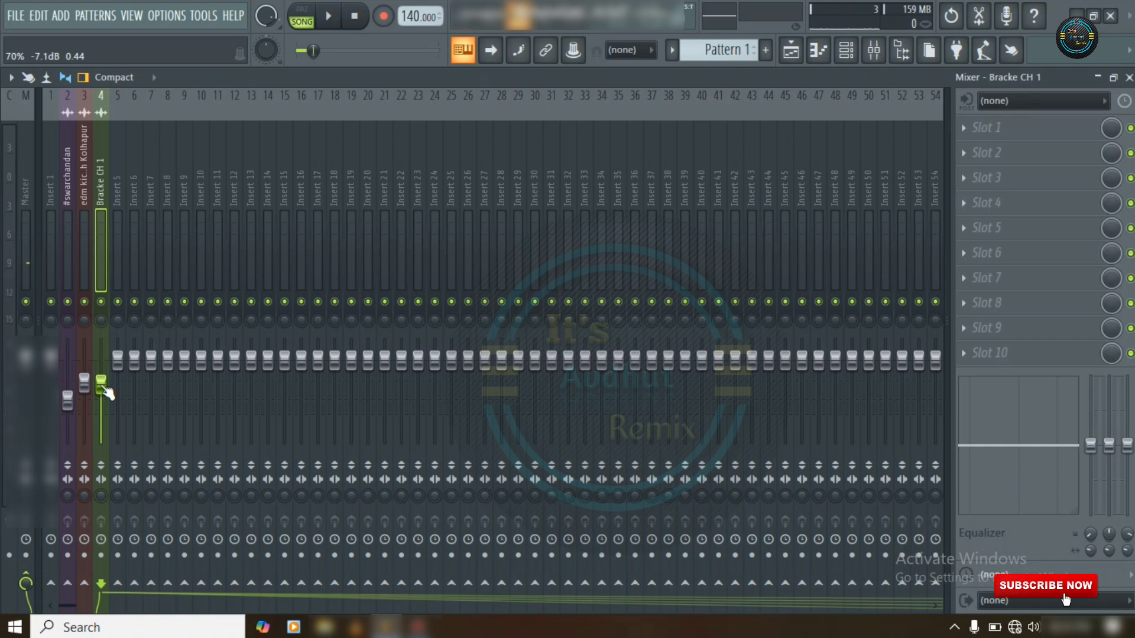
key(space)
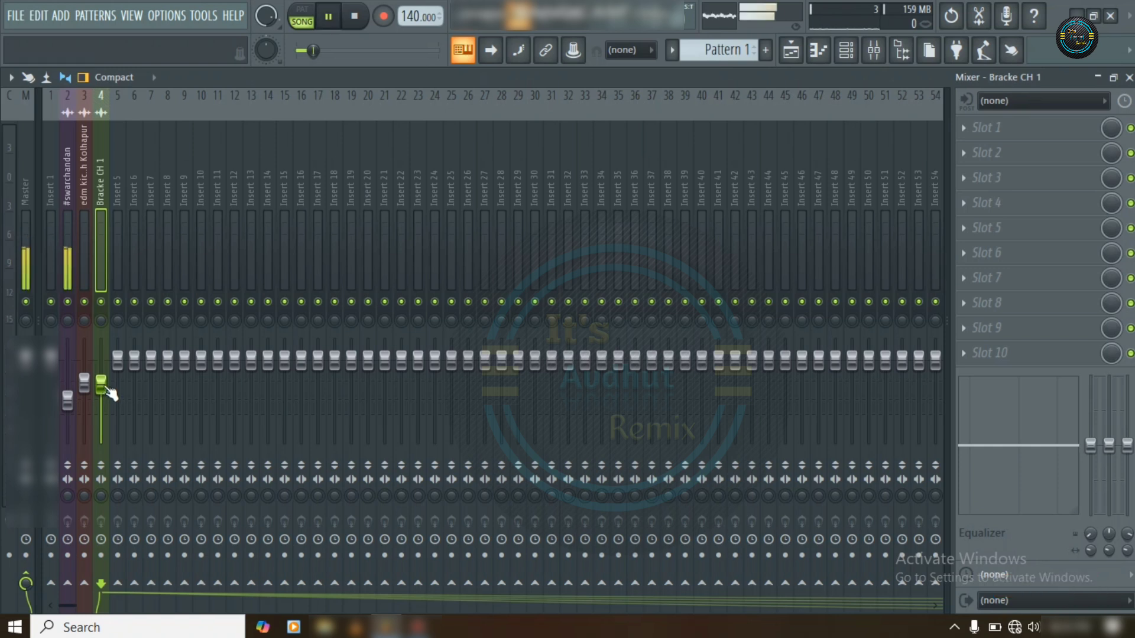
- Return to the playlist and place a VEDM Ride 046 clip on Track 4 with its start on the bar 18 line
click(792, 50)
scroll(585, 127, down, 5)
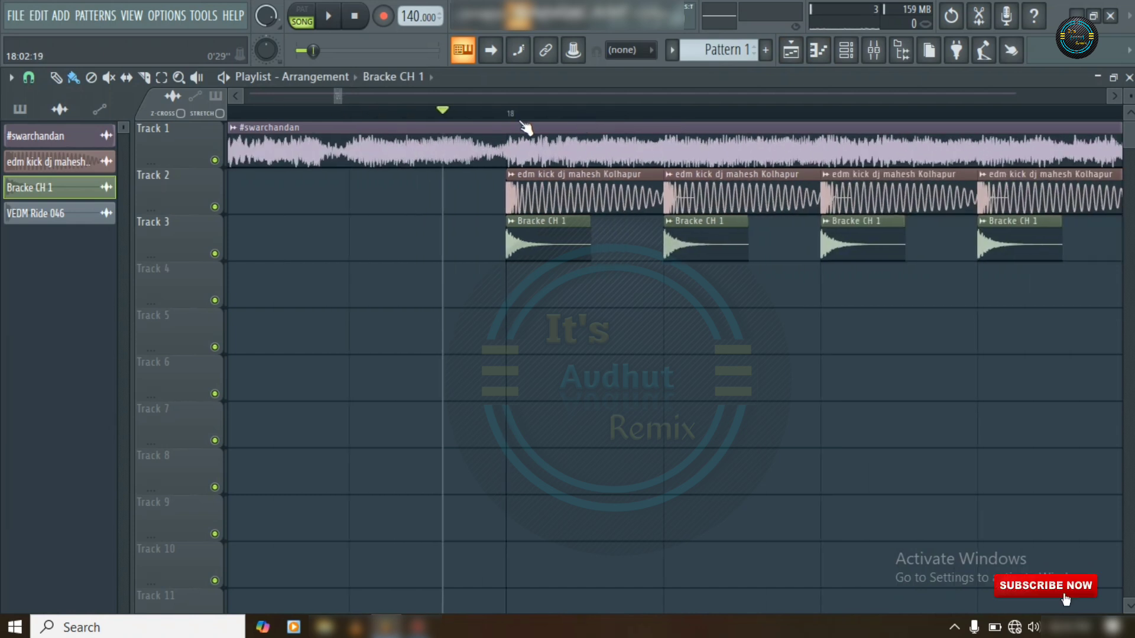
click(47, 218)
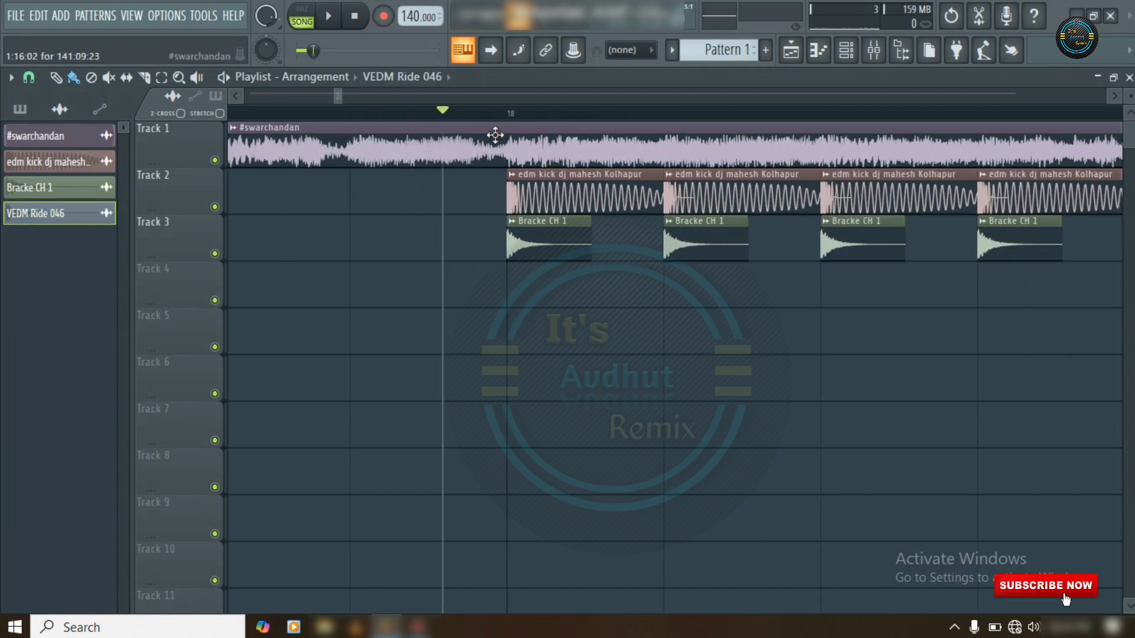
scroll(495, 135, up, 4)
click(433, 284)
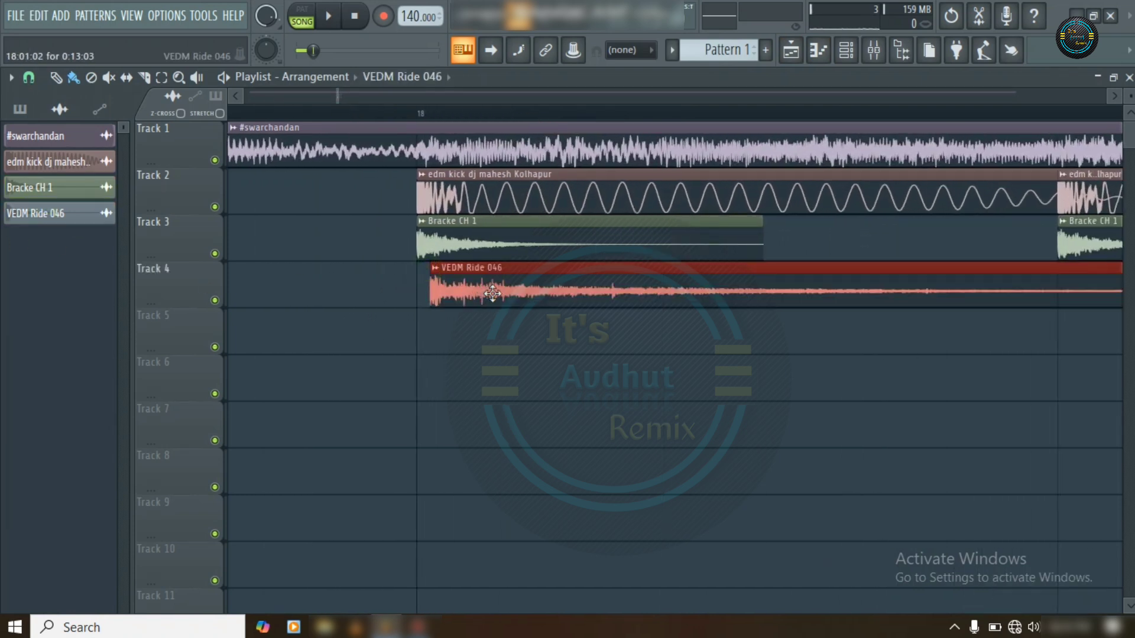
drag(492, 293, 477, 292)
- Slice the VEDM Ride 046 clip shortly before the second beat of bar 18 and delete the remainder
scroll(393, 112, down, 4)
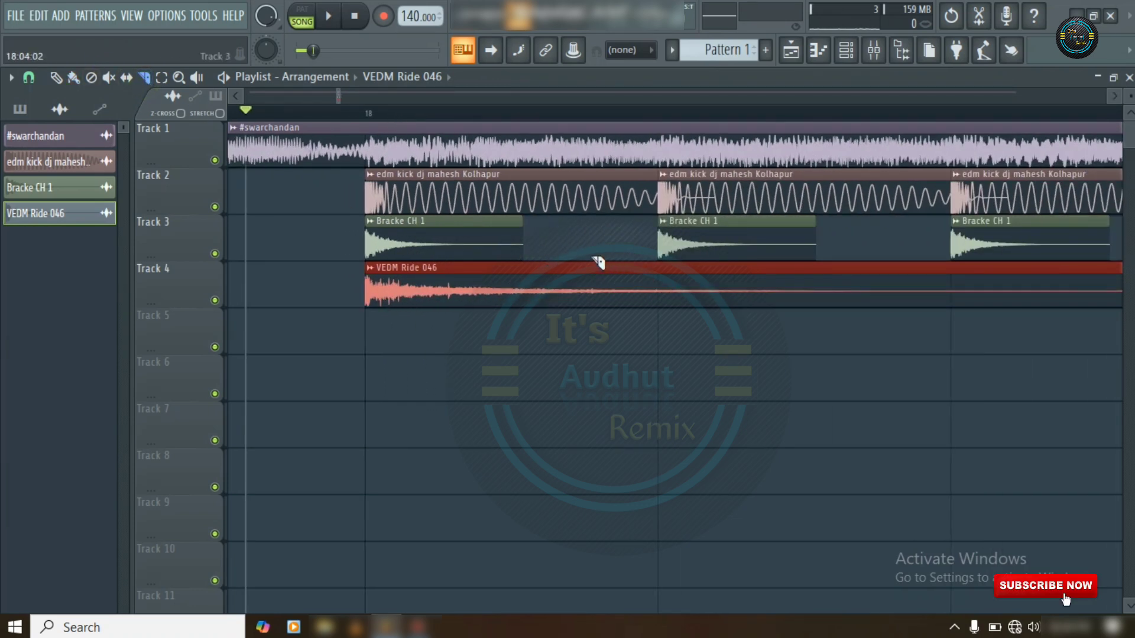
drag(604, 314, 603, 322)
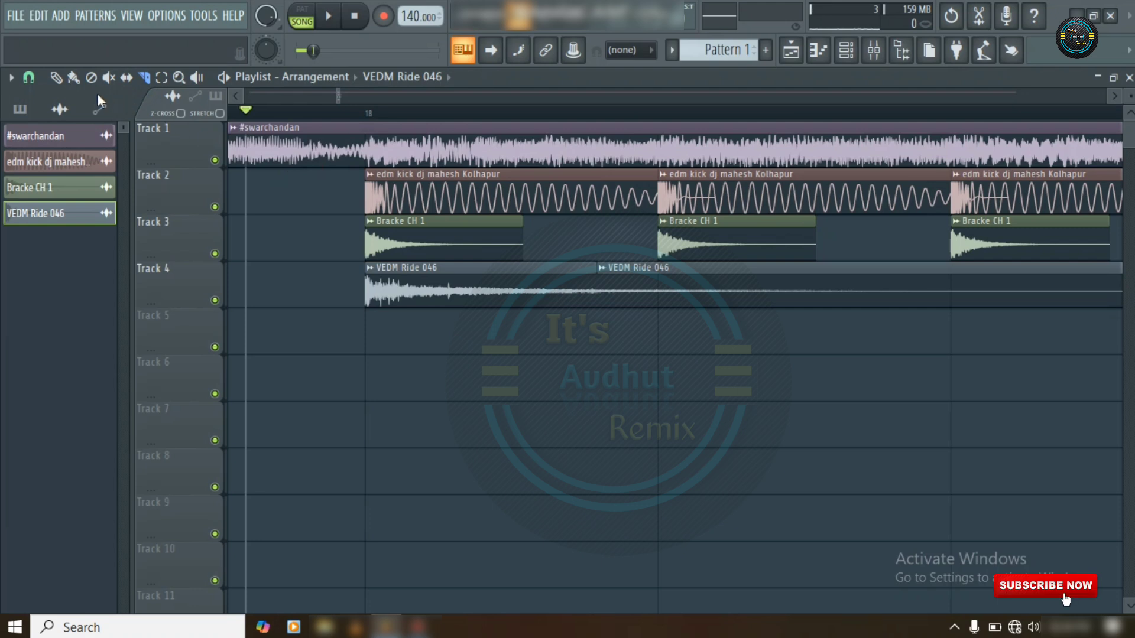
click(66, 81)
right_click(697, 286)
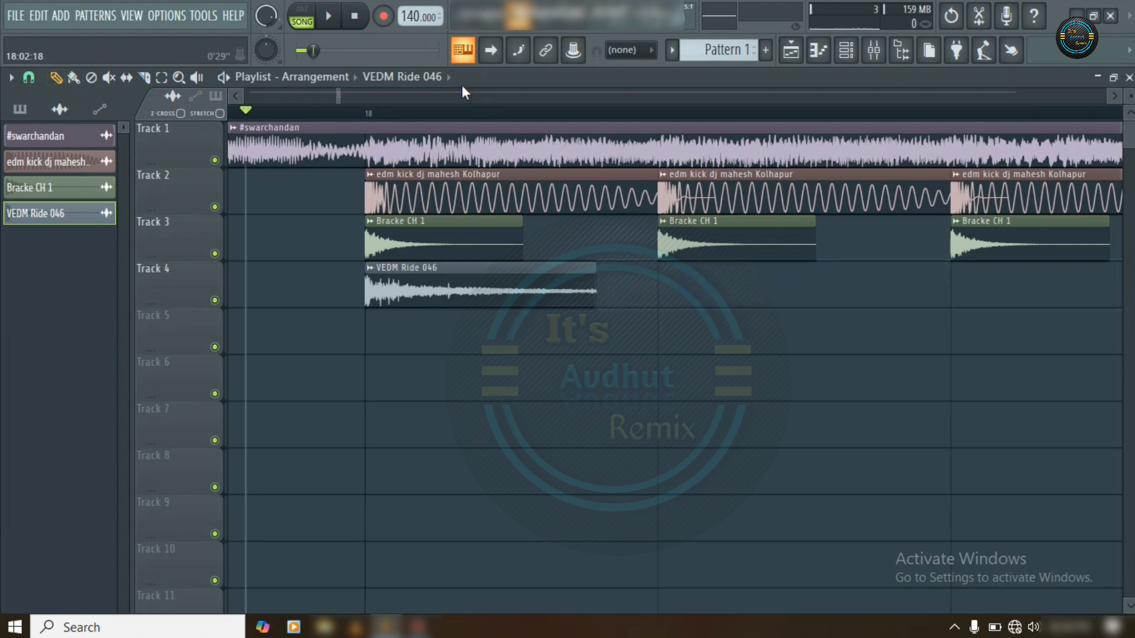
- Place trimmed VEDM Ride 046 clips on Track 4, aligned with the kicks on the second and third beats of bar 18
scroll(453, 119, down, 1)
scroll(452, 118, down, 2)
scroll(556, 122, up, 2)
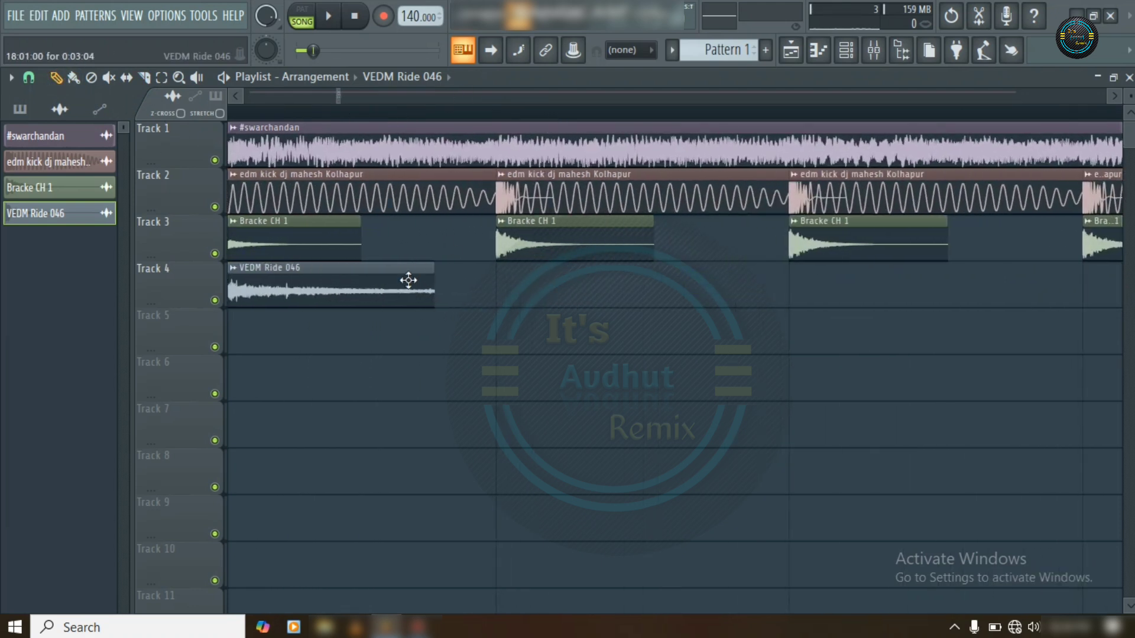
click(515, 295)
drag(580, 289, 558, 287)
scroll(517, 109, down, 3)
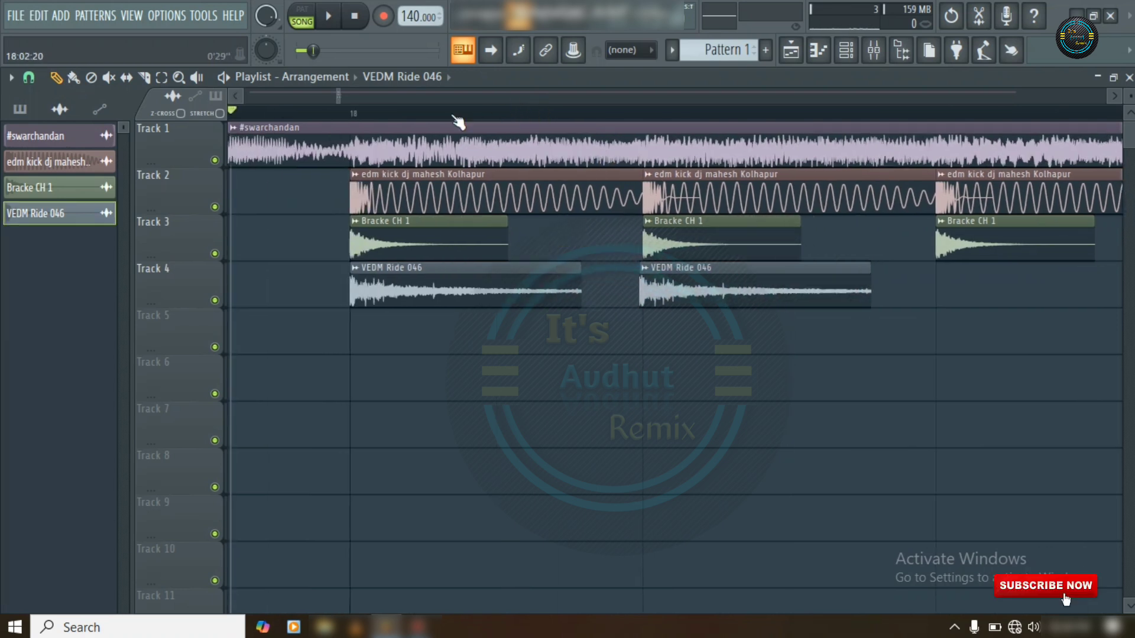
scroll(514, 123, up, 3)
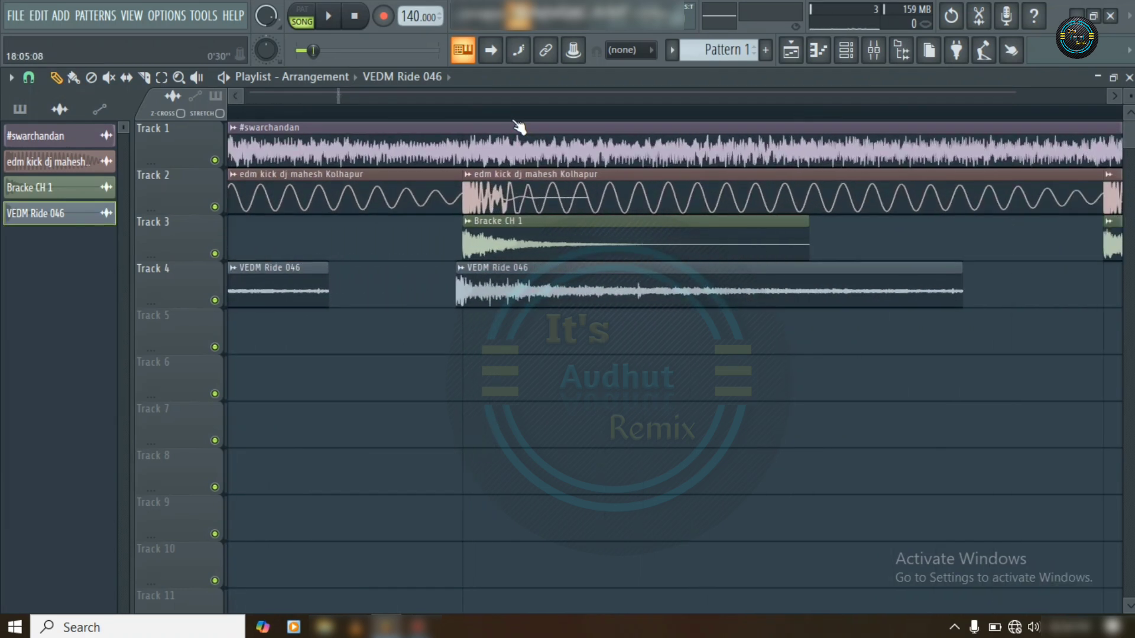
drag(522, 286, 528, 287)
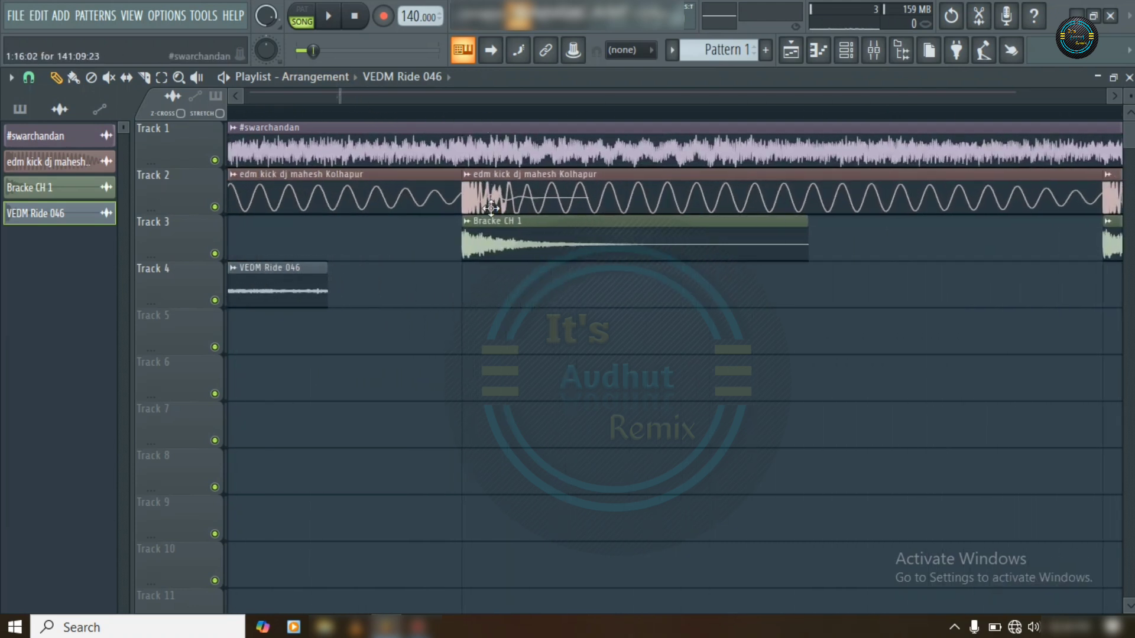
mouse_move(532, 278)
mouse_down()
mouse_move(557, 278)
mouse_move(527, 269)
mouse_up()
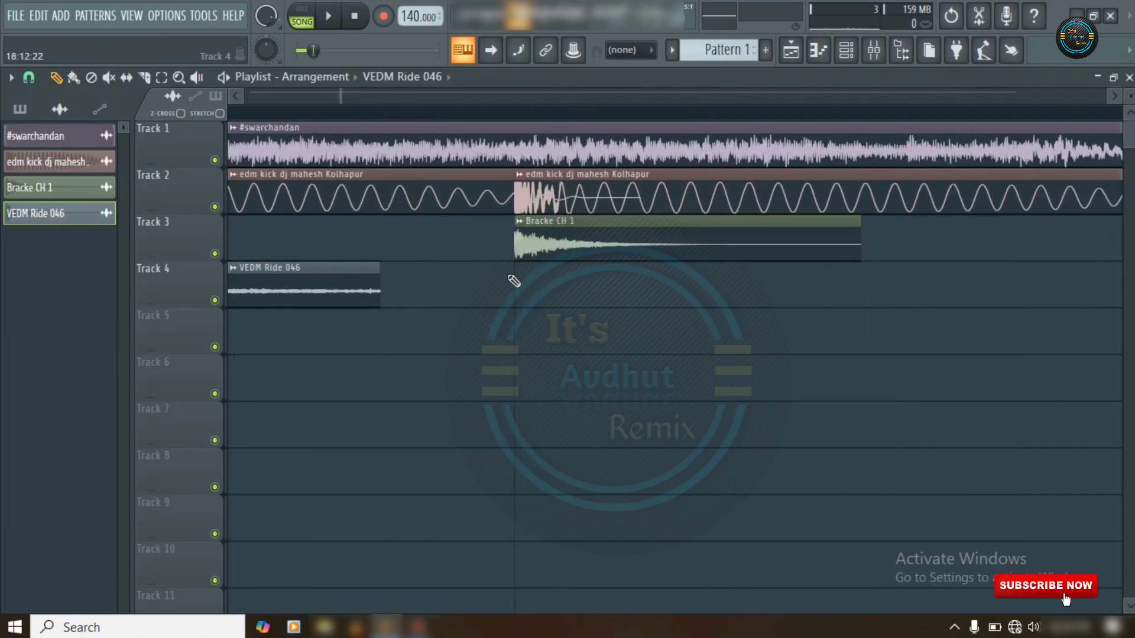
- Place a trimmed VEDM Ride 046 clip on Track 4, aligned with the kick on the fourth beat of bar 18
click(514, 281)
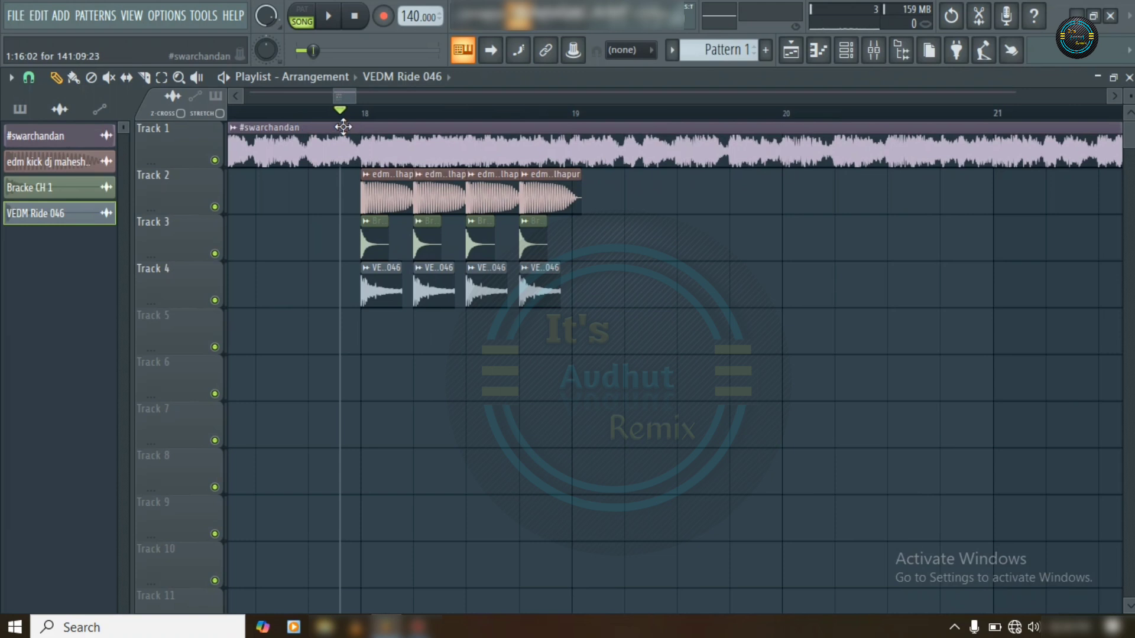
scroll(359, 117, up, 5)
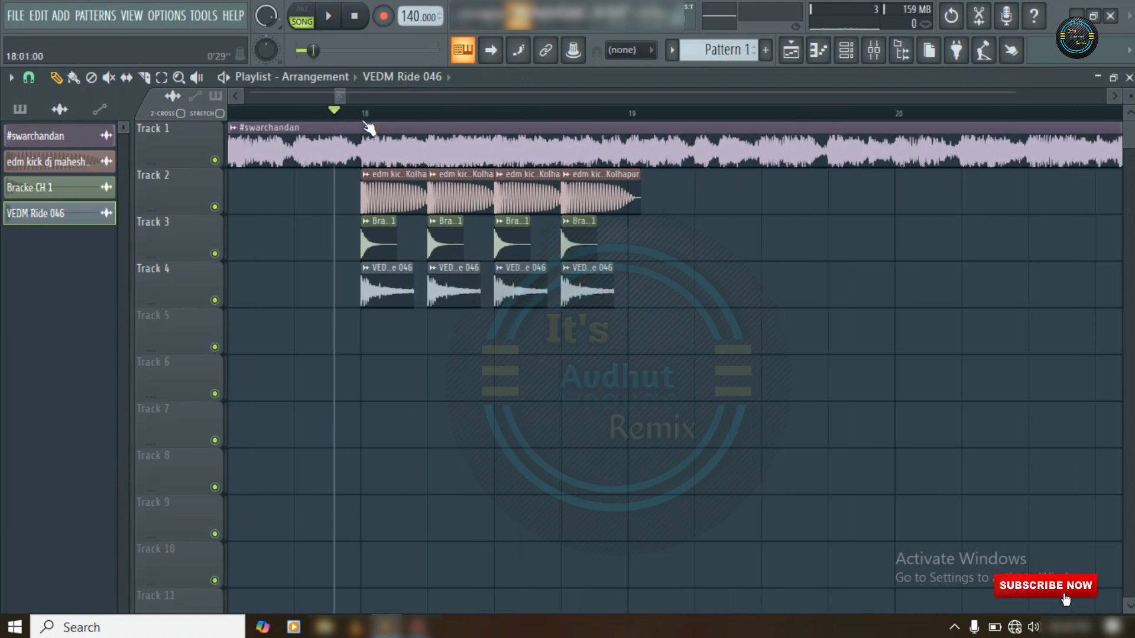
scroll(359, 117, down, 5)
- Route the #swarchandan song to mixer track 5 and lower its volume to about the level of the Bracke CH 1 fader
scroll(358, 116, up, 5)
scroll(363, 121, up, 5)
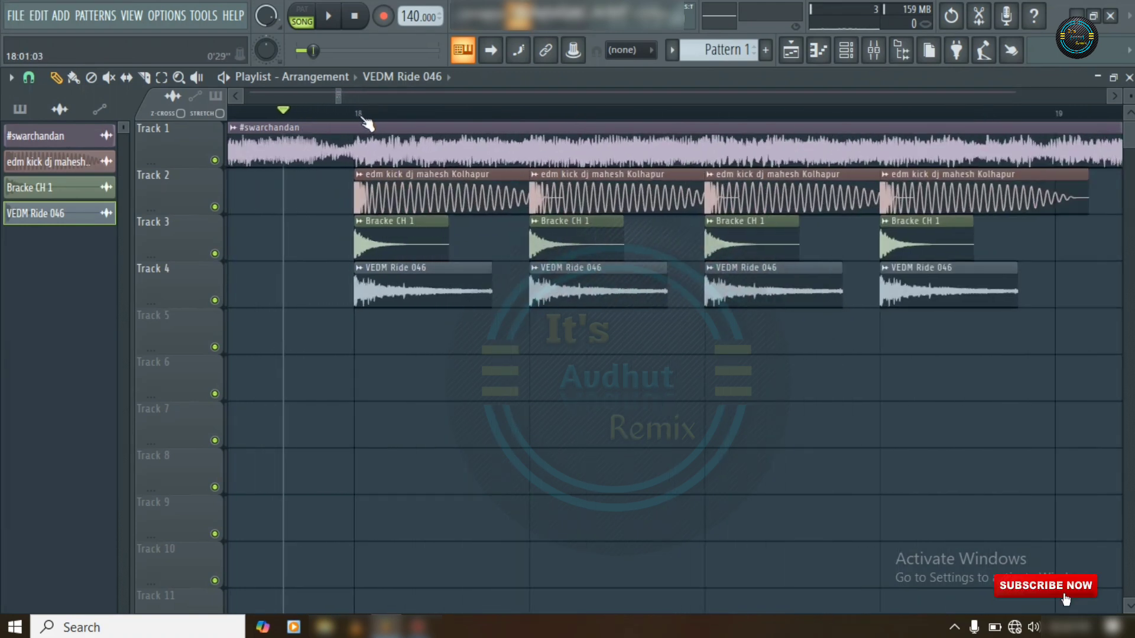
scroll(369, 121, down, 5)
scroll(424, 118, up, 5)
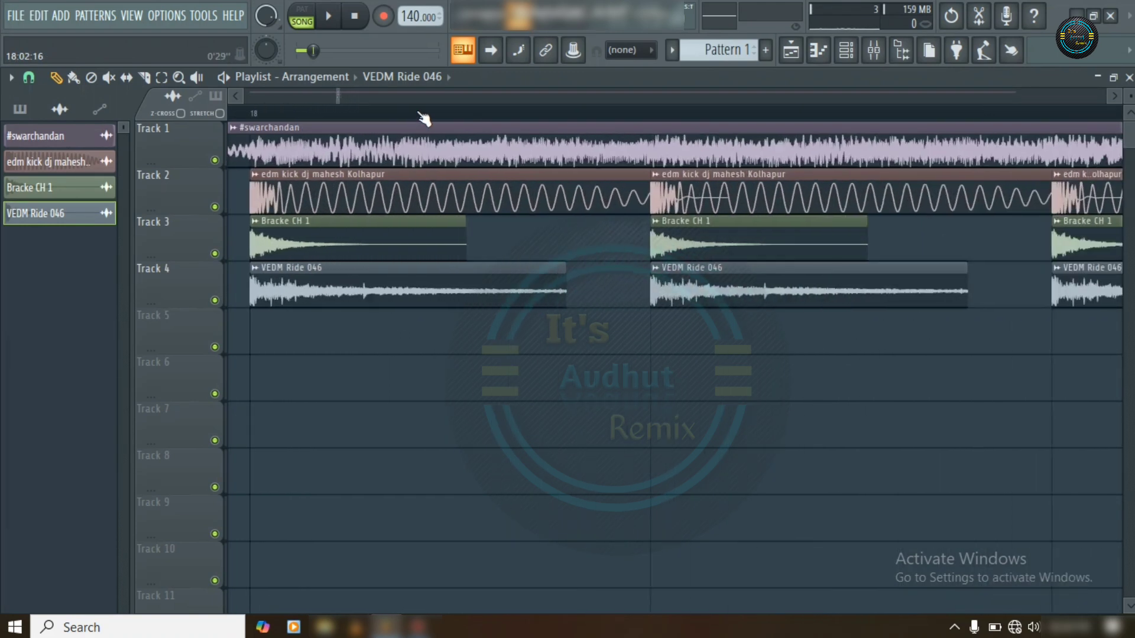
double_click(435, 143)
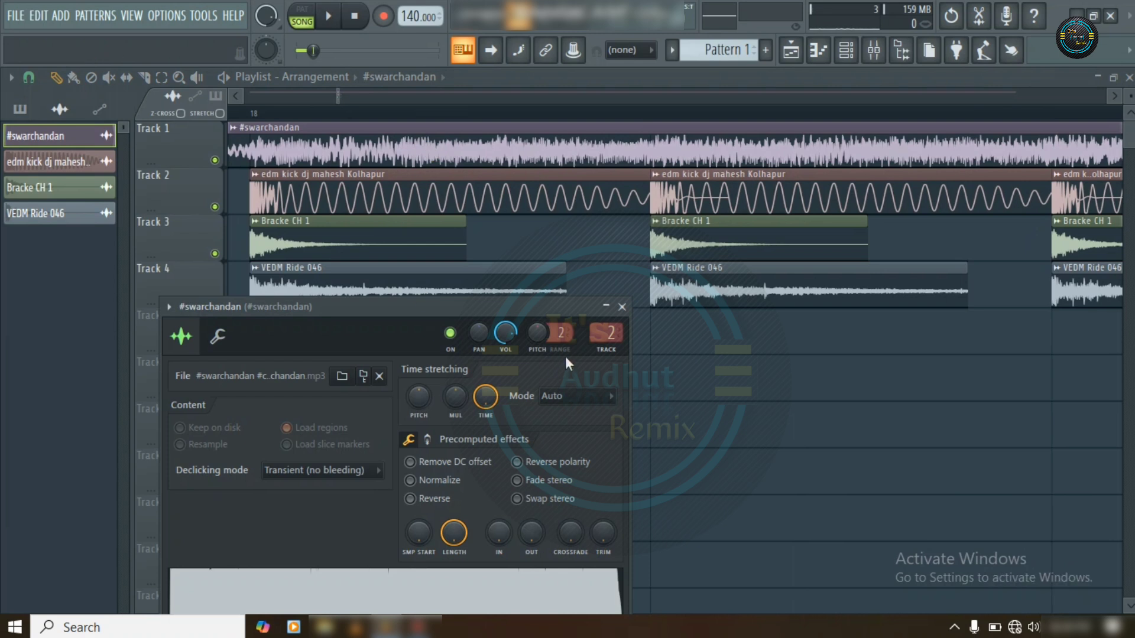
click(605, 350)
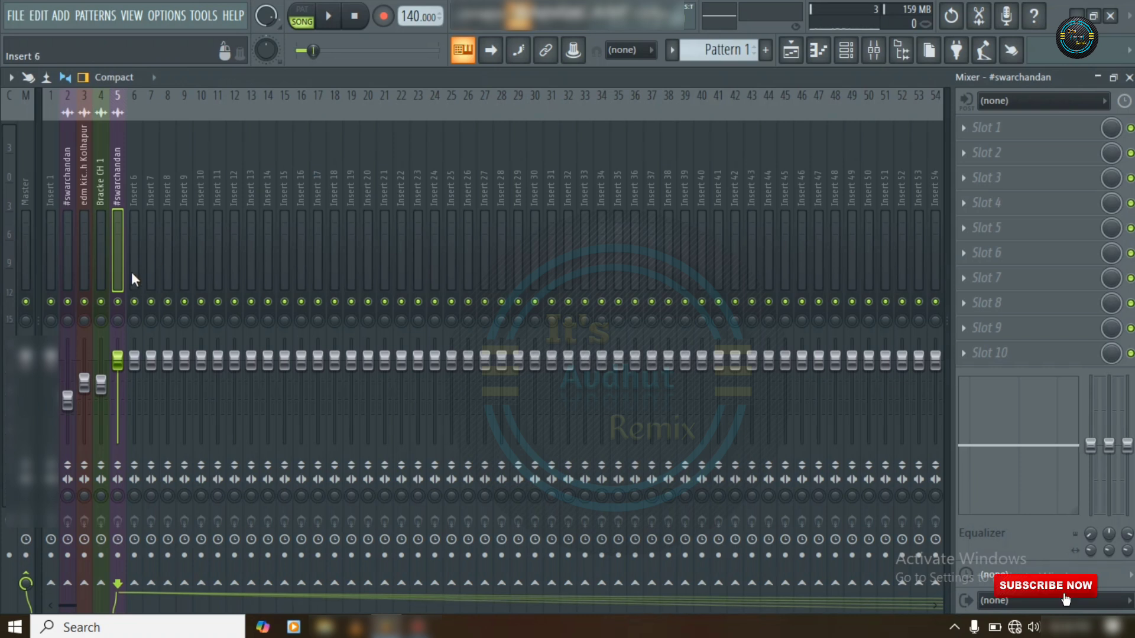
drag(112, 376, 112, 394)
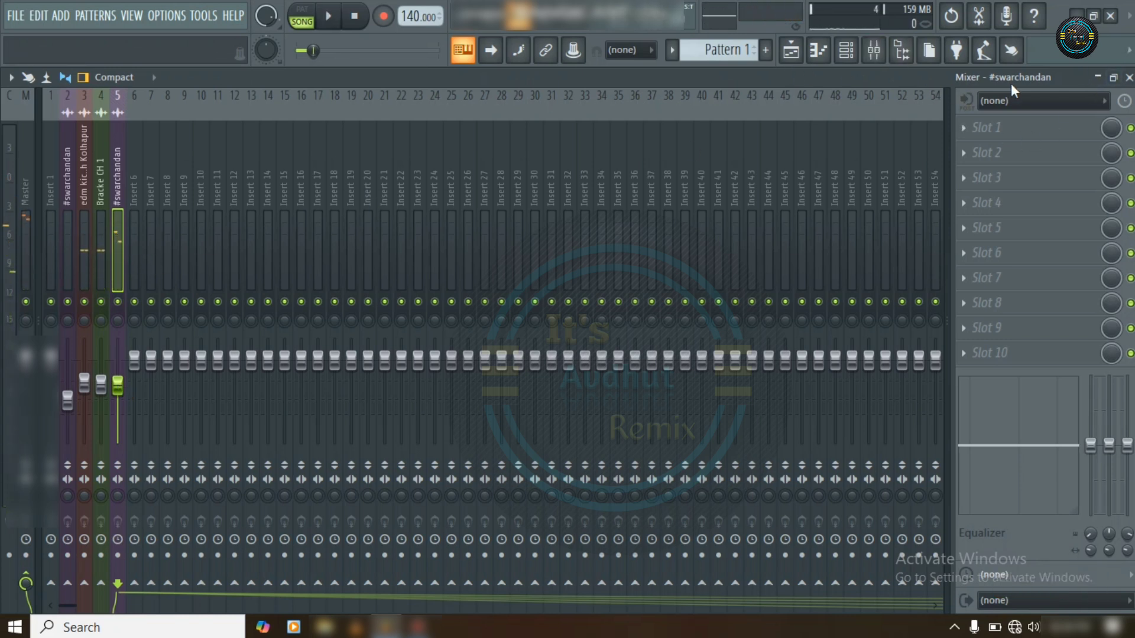
- Add Fruity Parametric EQ in slot 1 of the #swarchandan track and lower its 90 Hz band to about -8.7 dB
click(996, 126)
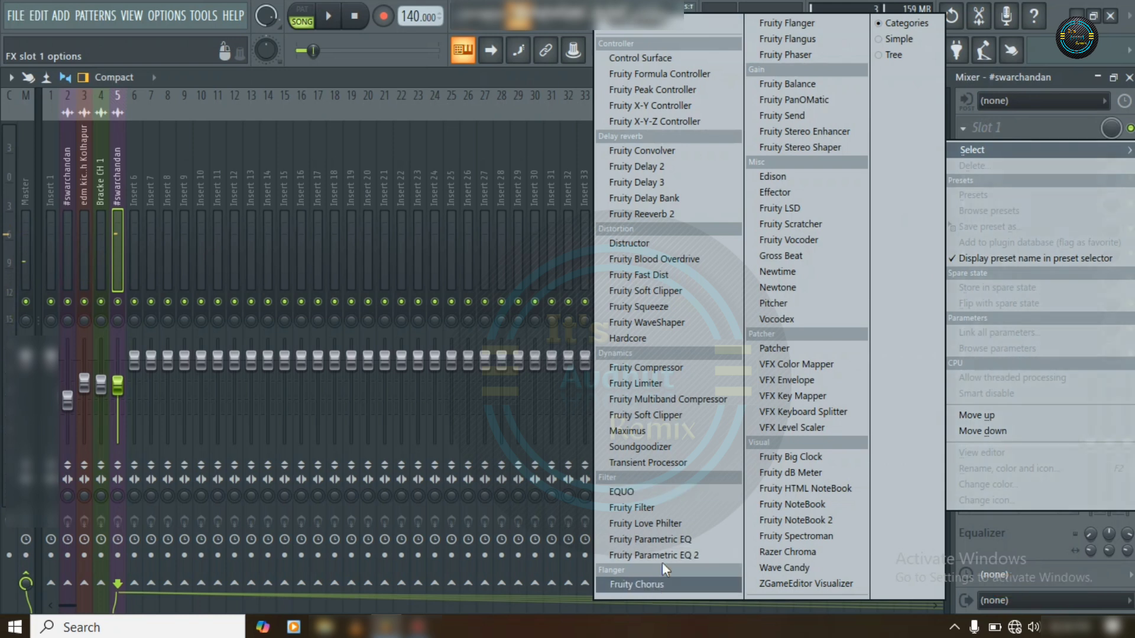
click(645, 540)
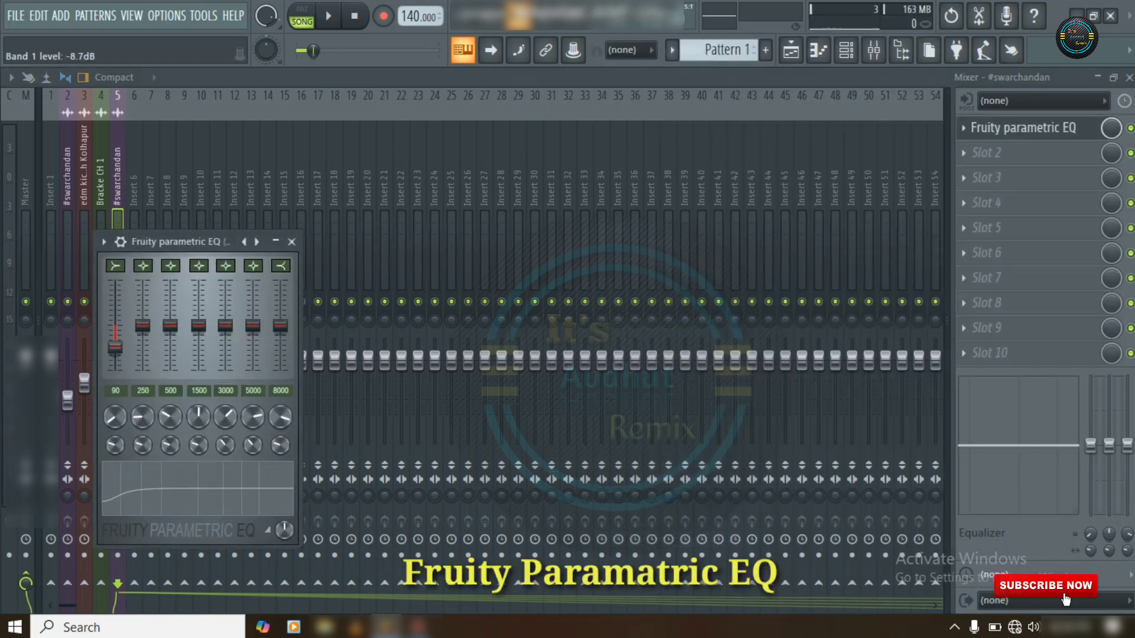
drag(114, 346, 117, 350)
click(291, 243)
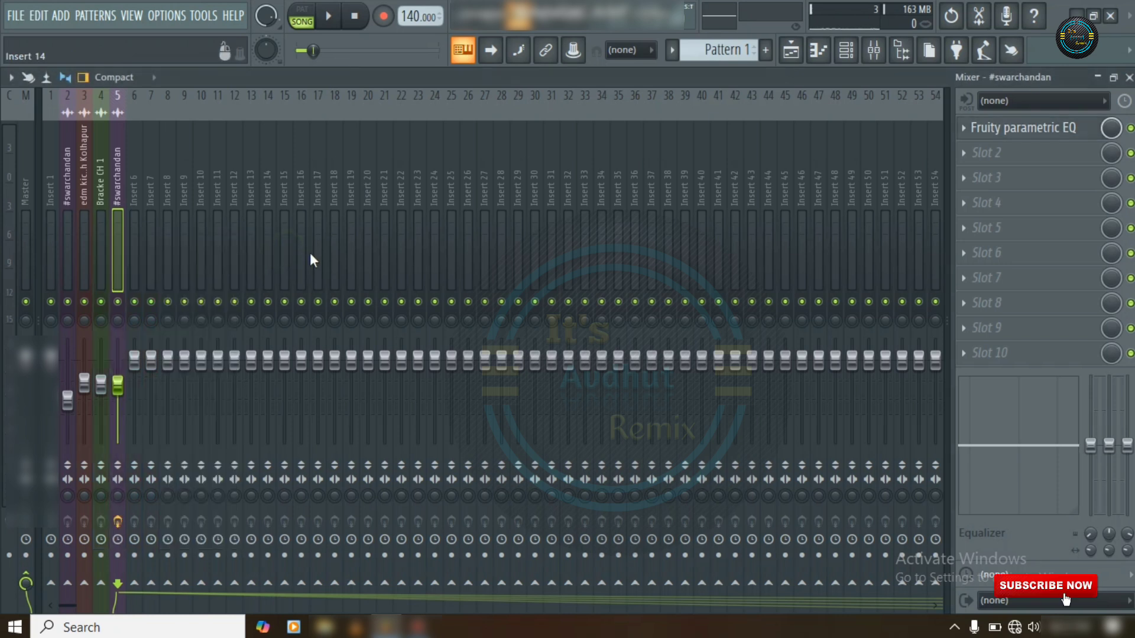
- Add Fruity Parametric EQ 2 in slot 2 and cut the bass with bands 1 and 2, setting band 2 to about -15.9 dB at 119 Hz
click(1027, 154)
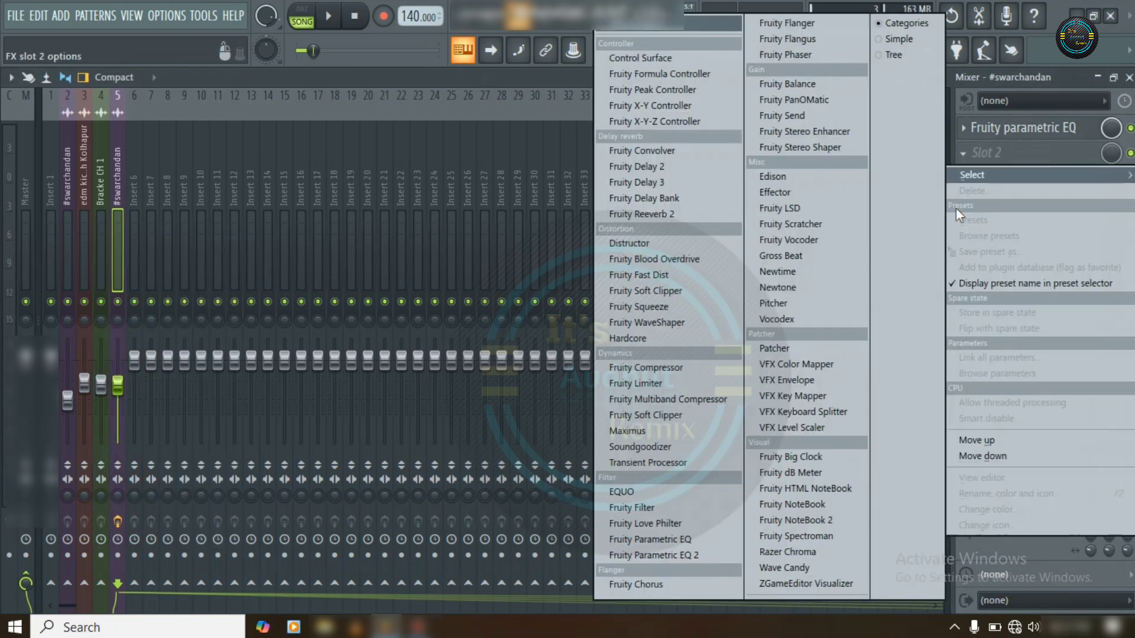
click(654, 556)
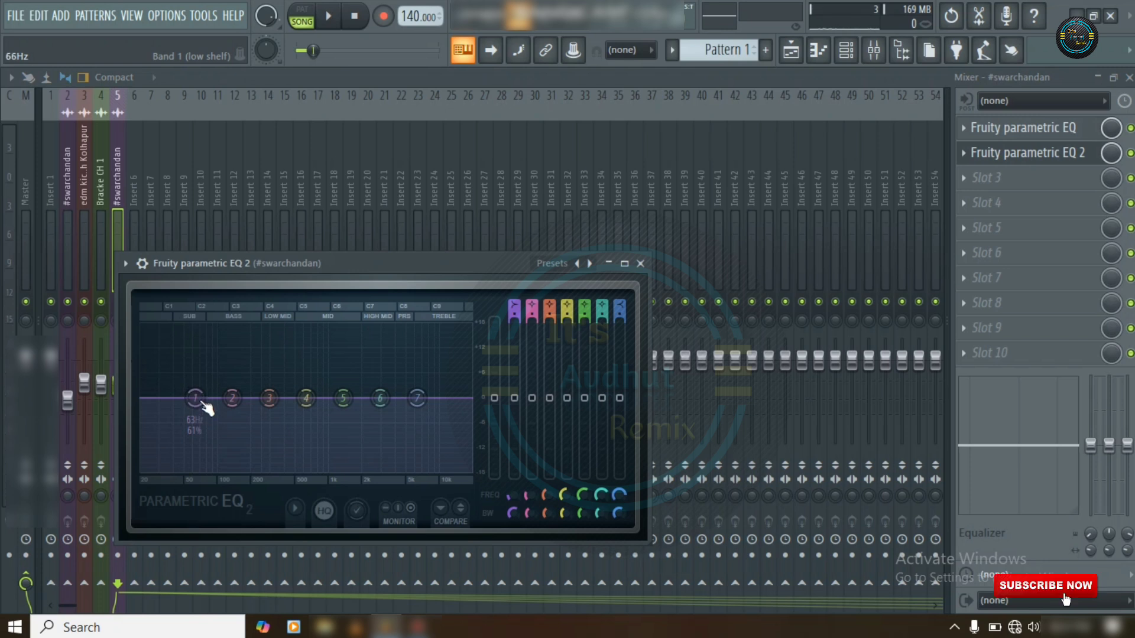
drag(195, 397, 225, 470)
drag(232, 401, 225, 465)
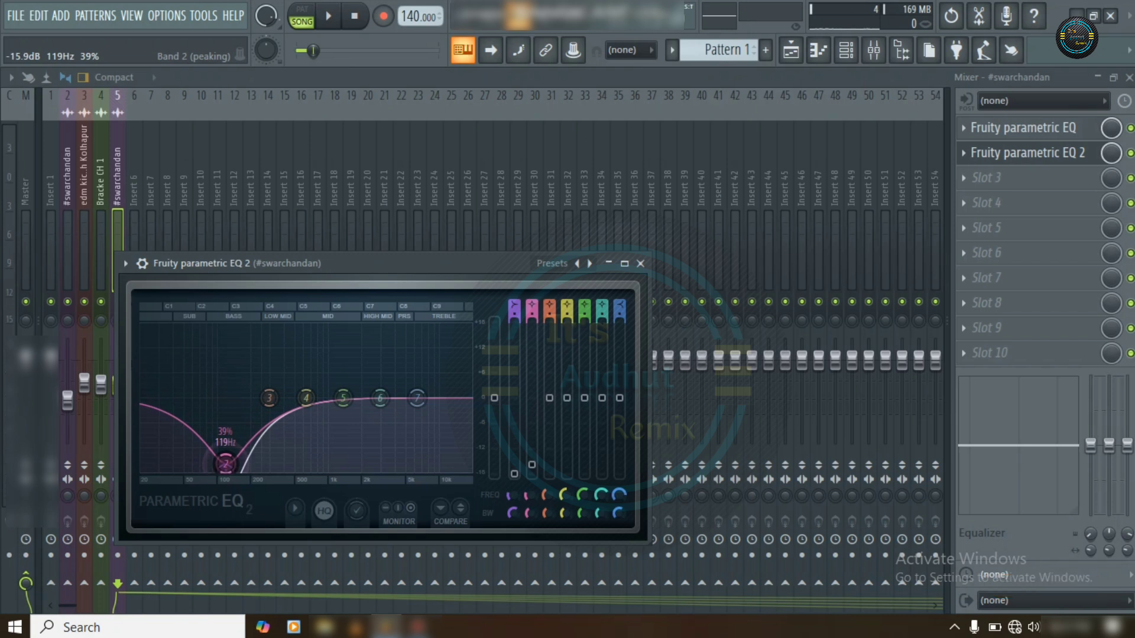
click(640, 264)
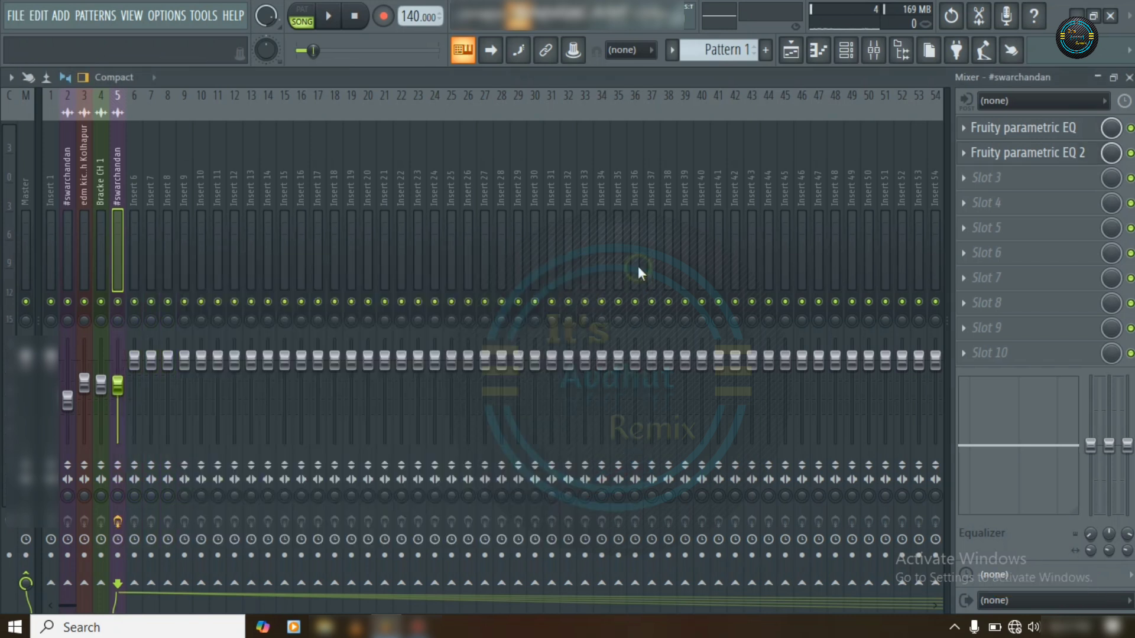
- Add Fruity Reeverb 2 in slot 3 of the #swarchandan track with a wet level of about 34%
click(1058, 177)
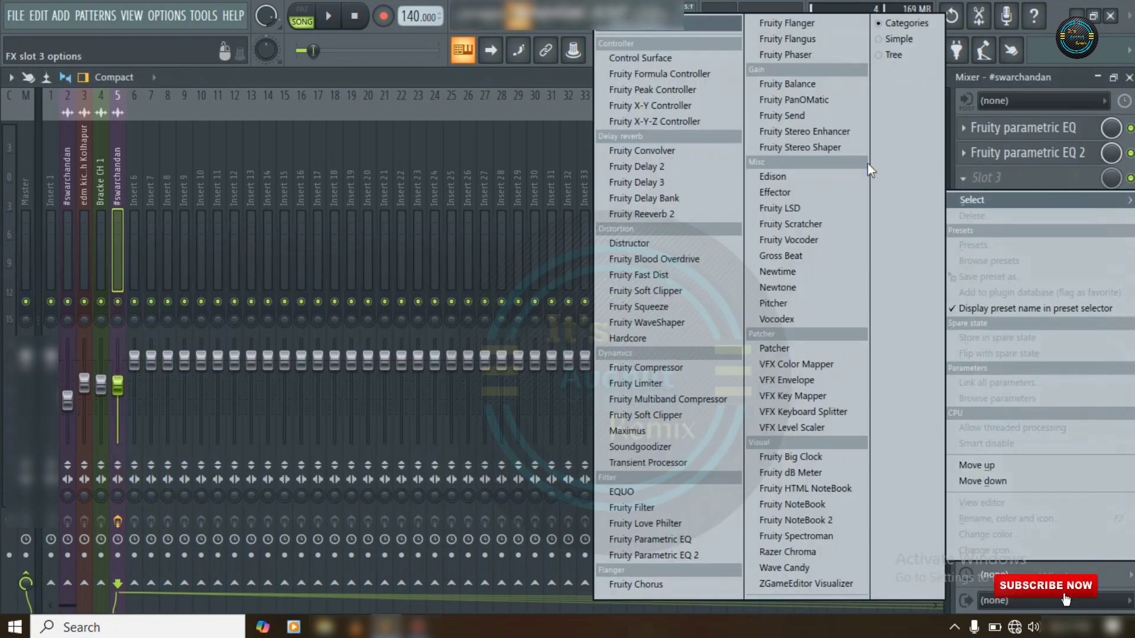
click(637, 211)
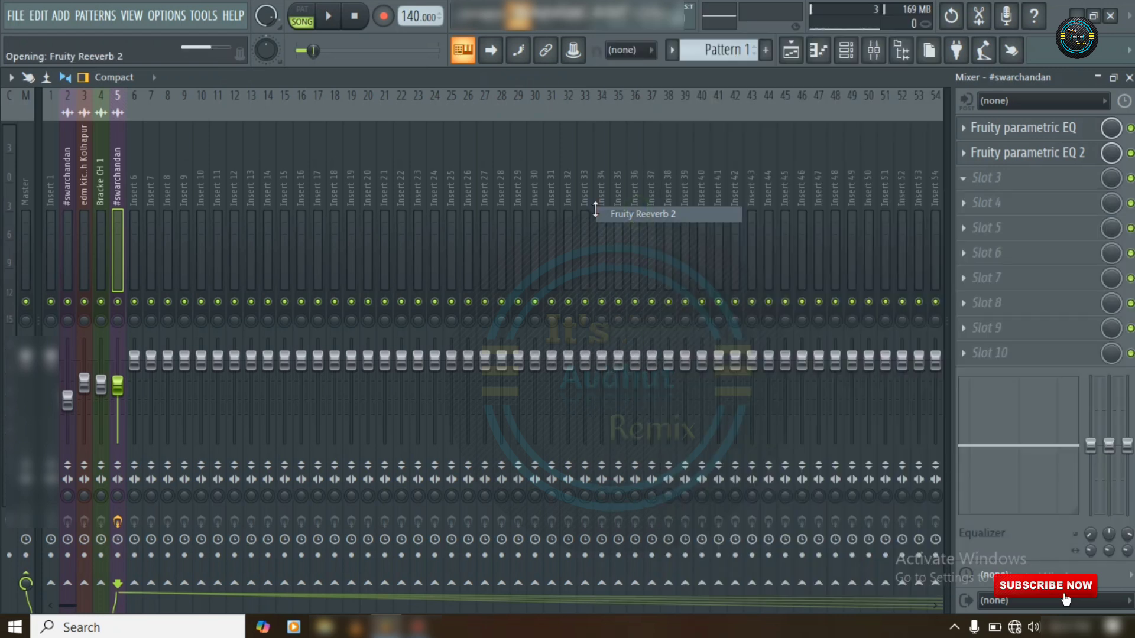
drag(207, 349, 207, 426)
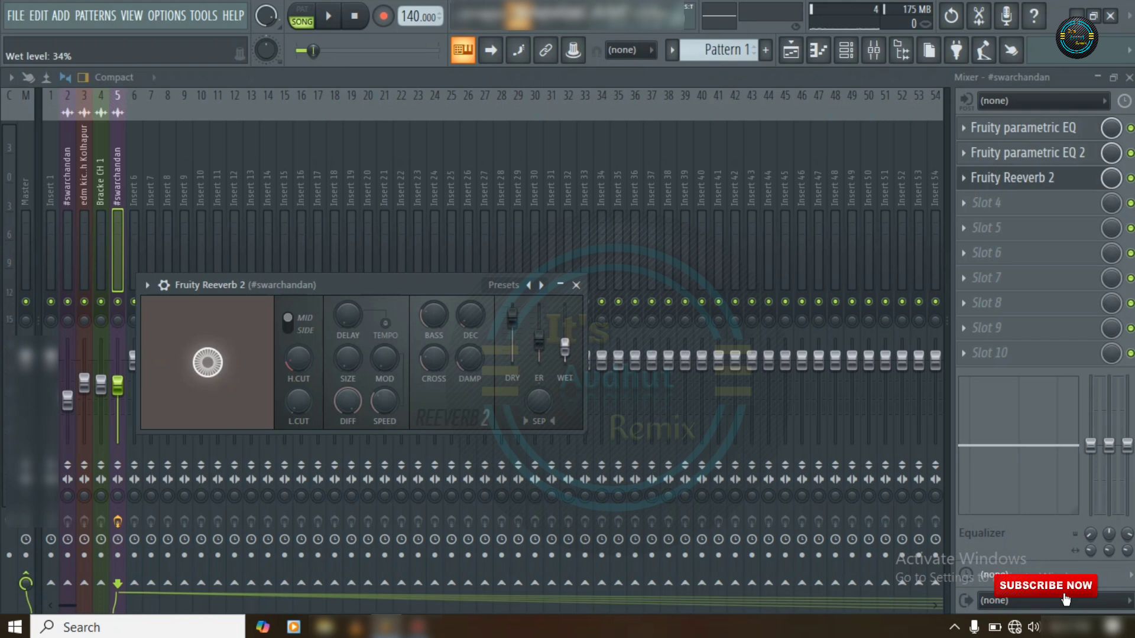
click(575, 285)
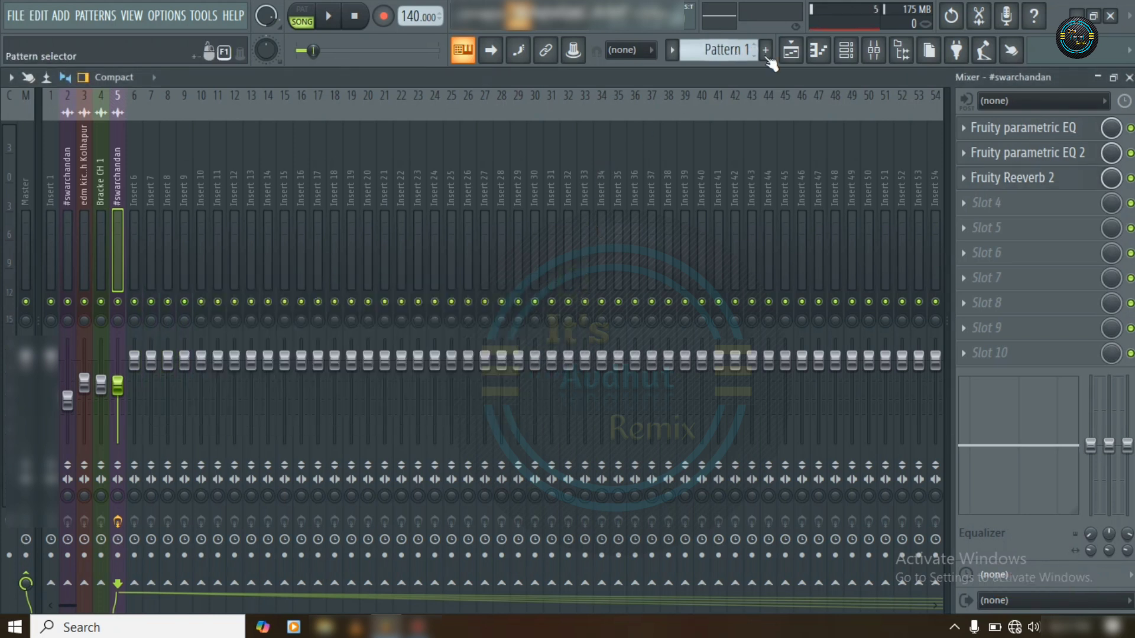
- Route the VEDM Ride 046 sample to mixer track 6, lower its volume to about -11.5 dB and play back the balance
click(791, 51)
scroll(504, 119, down, 3)
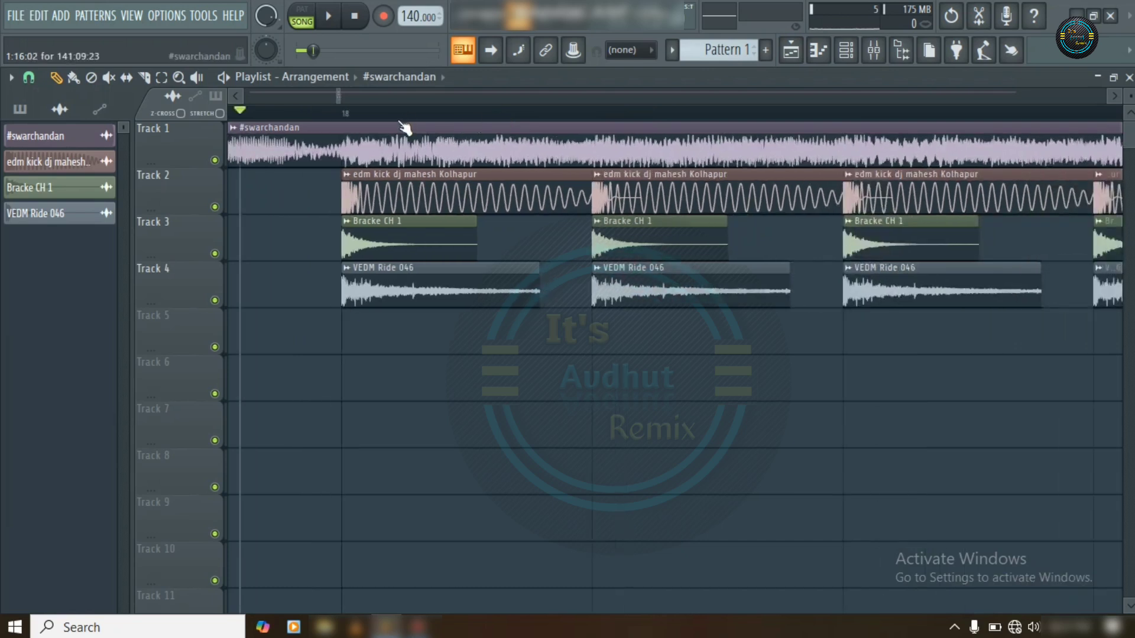
scroll(405, 127, up, 3)
double_click(387, 274)
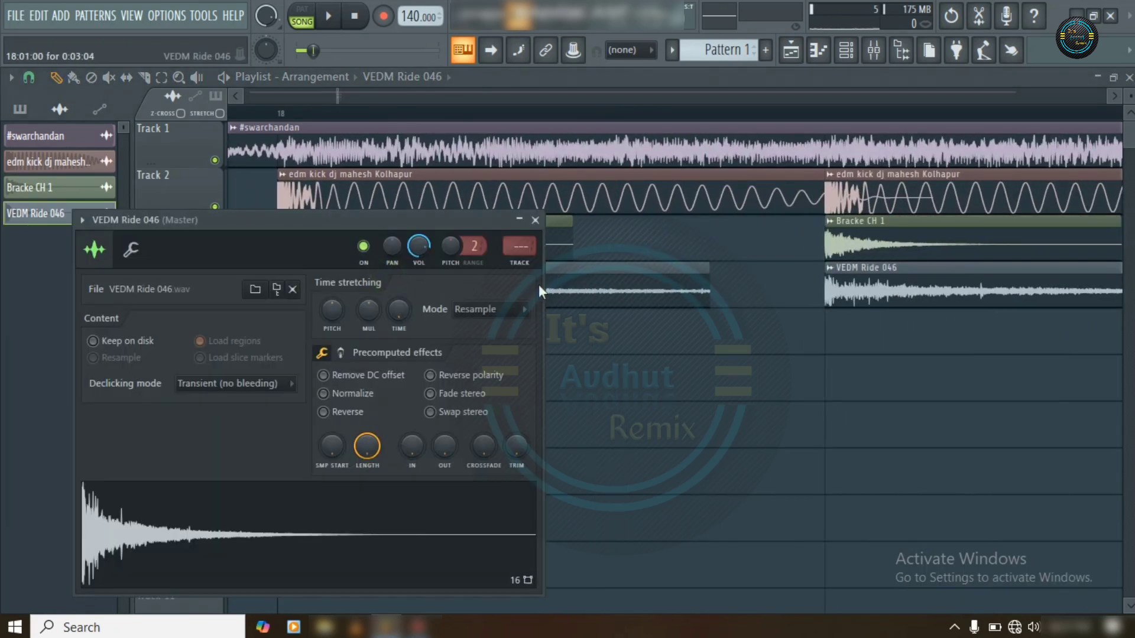
click(521, 260)
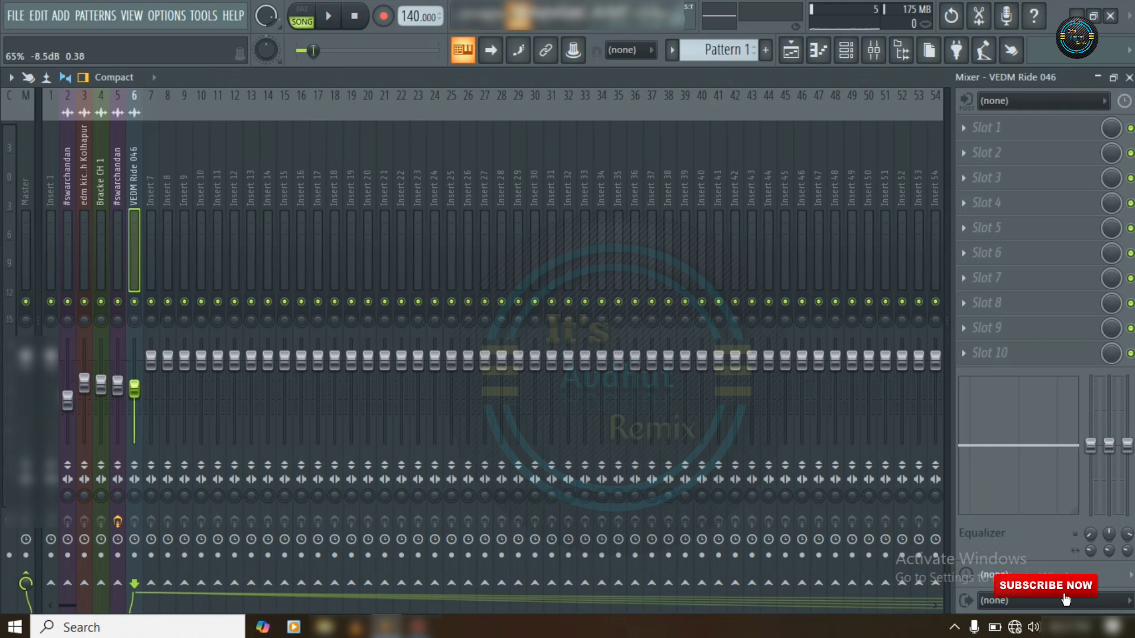
key(space)
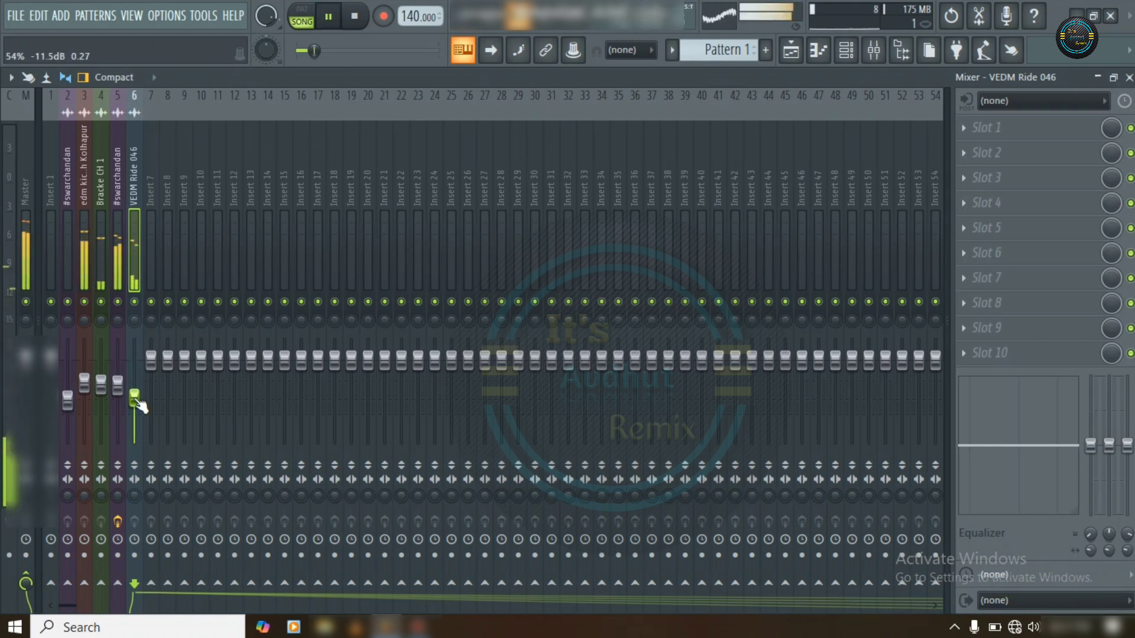
key(space)
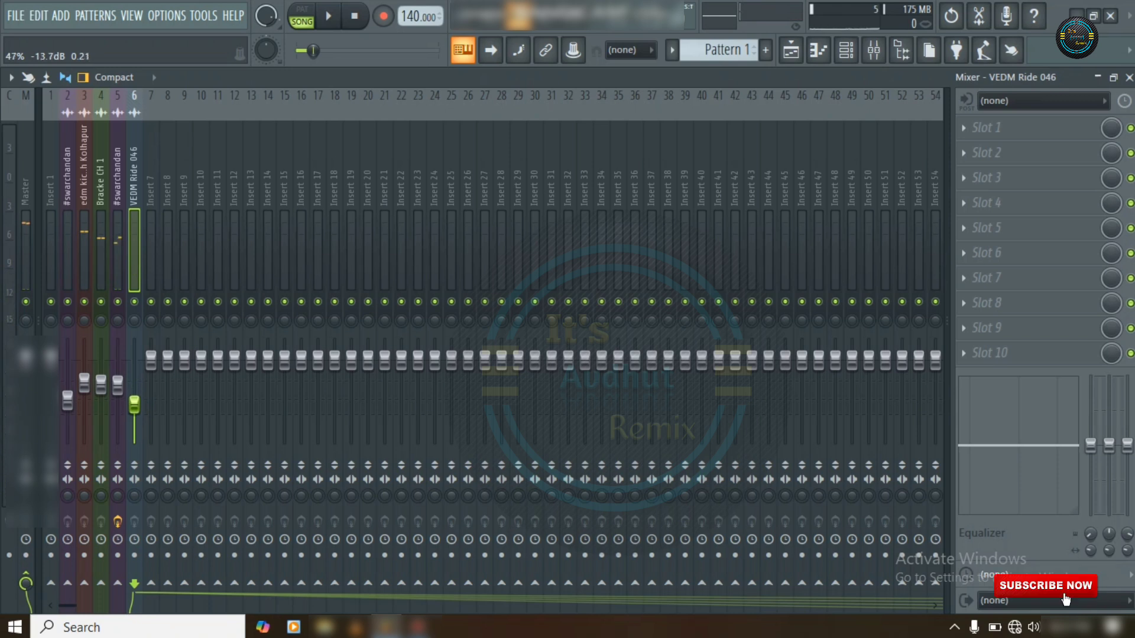
key(space)
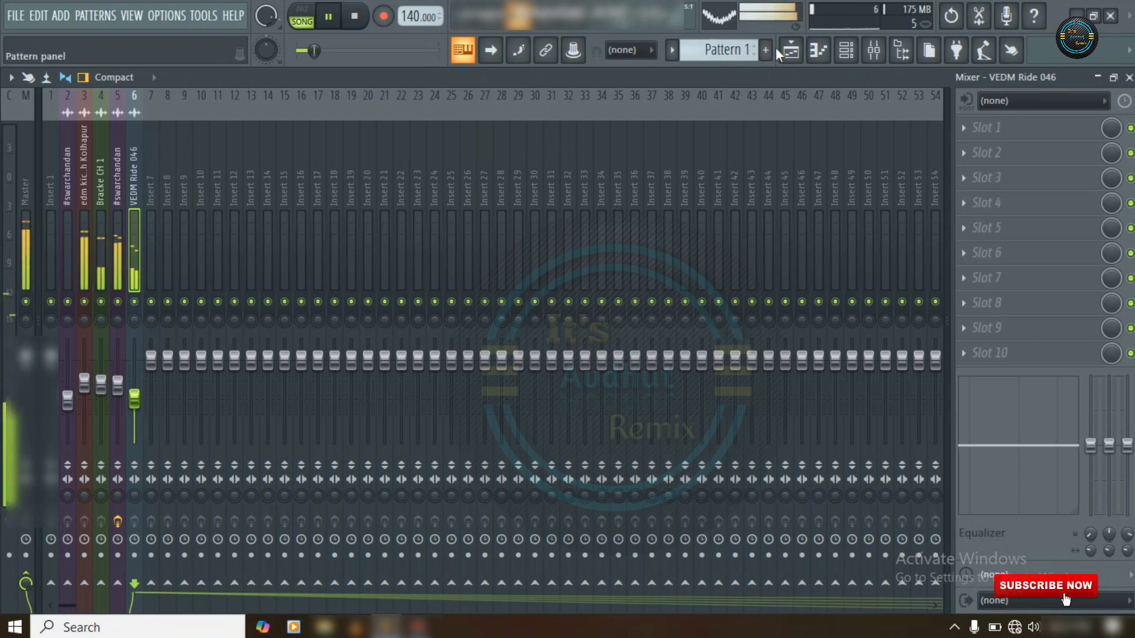
key(space)
- Return to the playlist, solo Track 1 and play the #swarchandan song from just before bar 18
click(790, 52)
scroll(516, 108, down, 6)
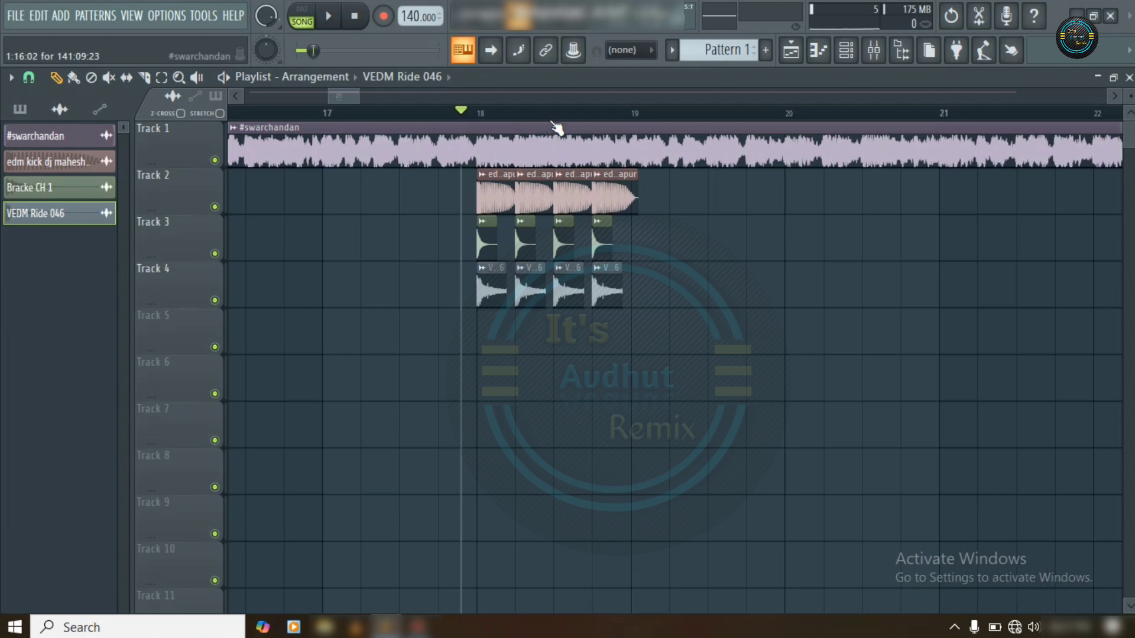
scroll(555, 127, up, 3)
right_click(214, 161)
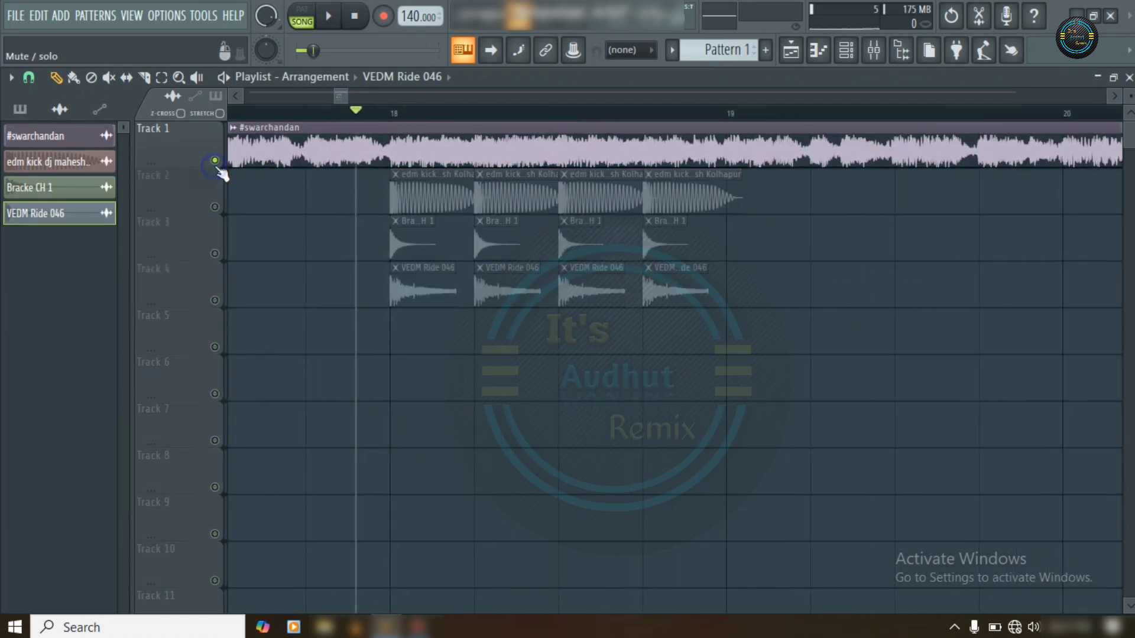
key(space)
scroll(389, 116, down, 3)
key(space)
scroll(389, 116, up, 4)
key(space)
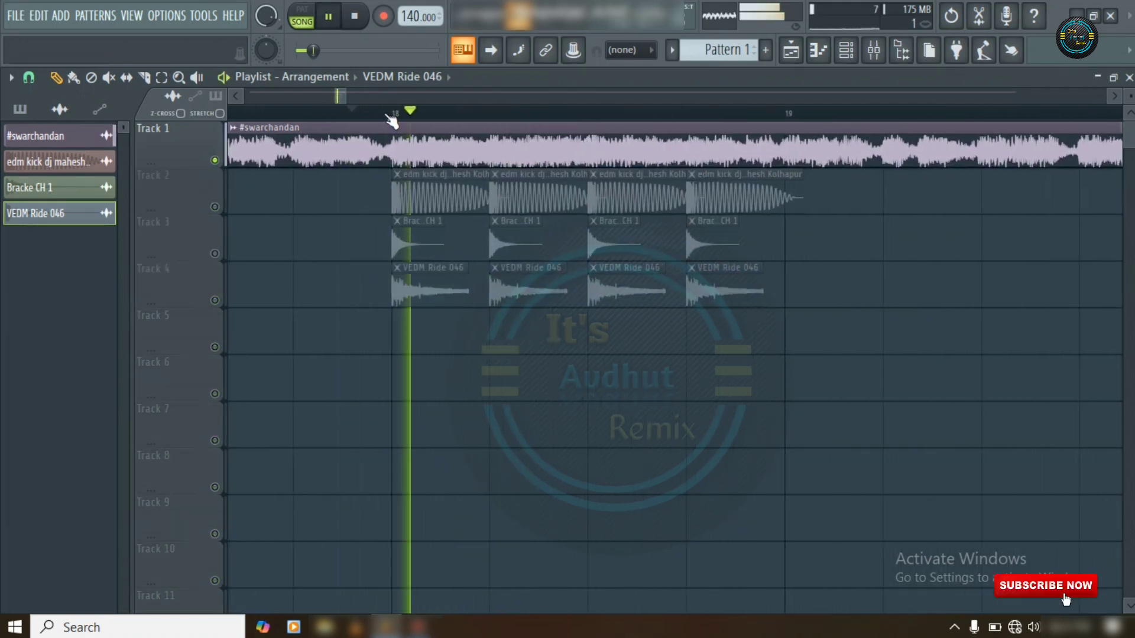
key(space)
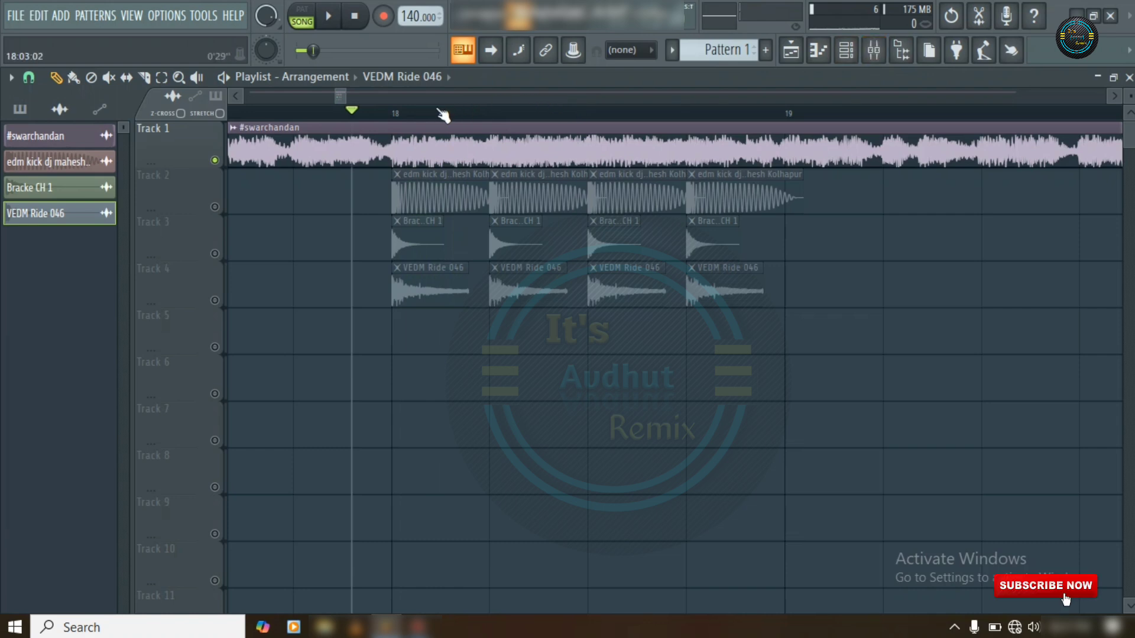
- Examine the soloed #swarchandan waveform around the start of bar 18 at different zoom levels
scroll(443, 115, up, 2)
scroll(444, 115, down, 2)
scroll(446, 124, up, 3)
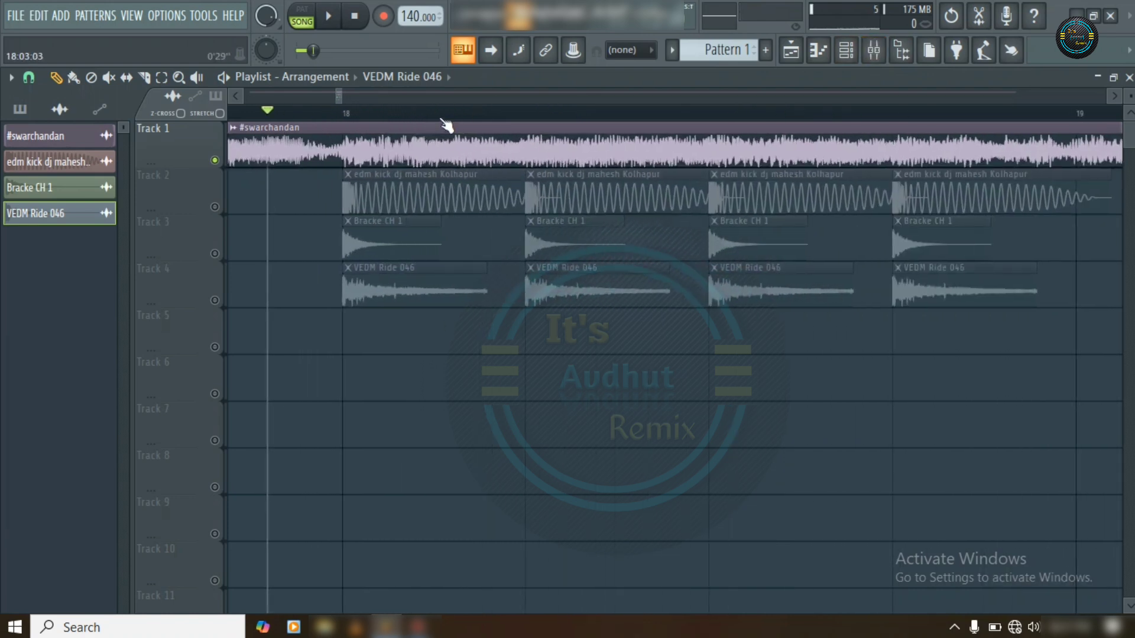
scroll(447, 125, down, 3)
scroll(446, 124, up, 3)
scroll(445, 122, down, 1)
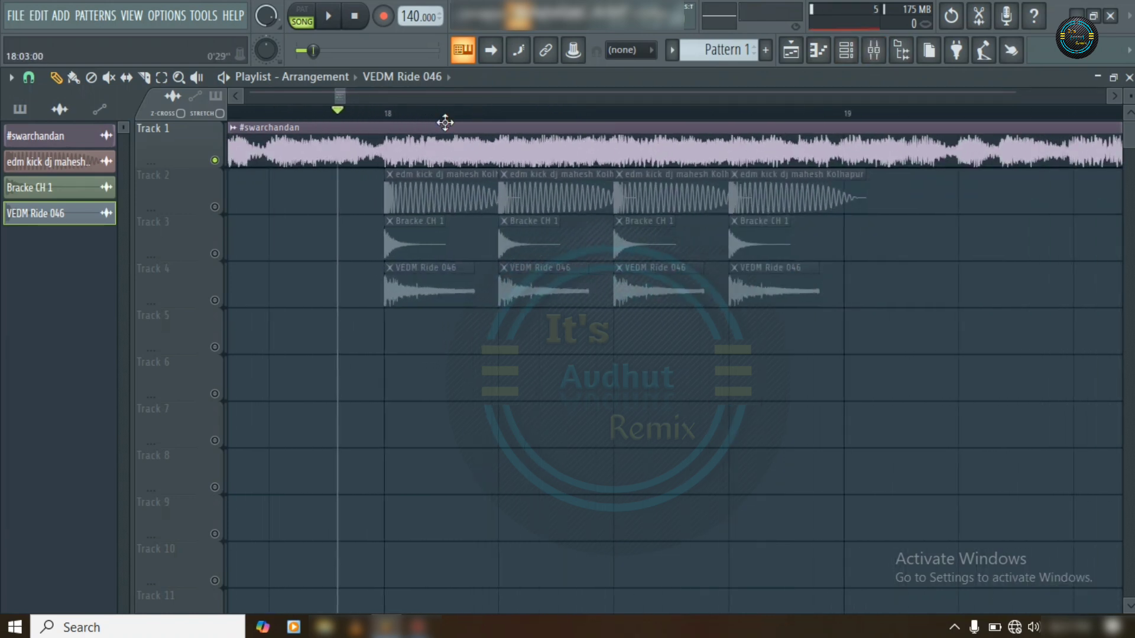
scroll(418, 118, up, 3)
scroll(411, 117, down, 1)
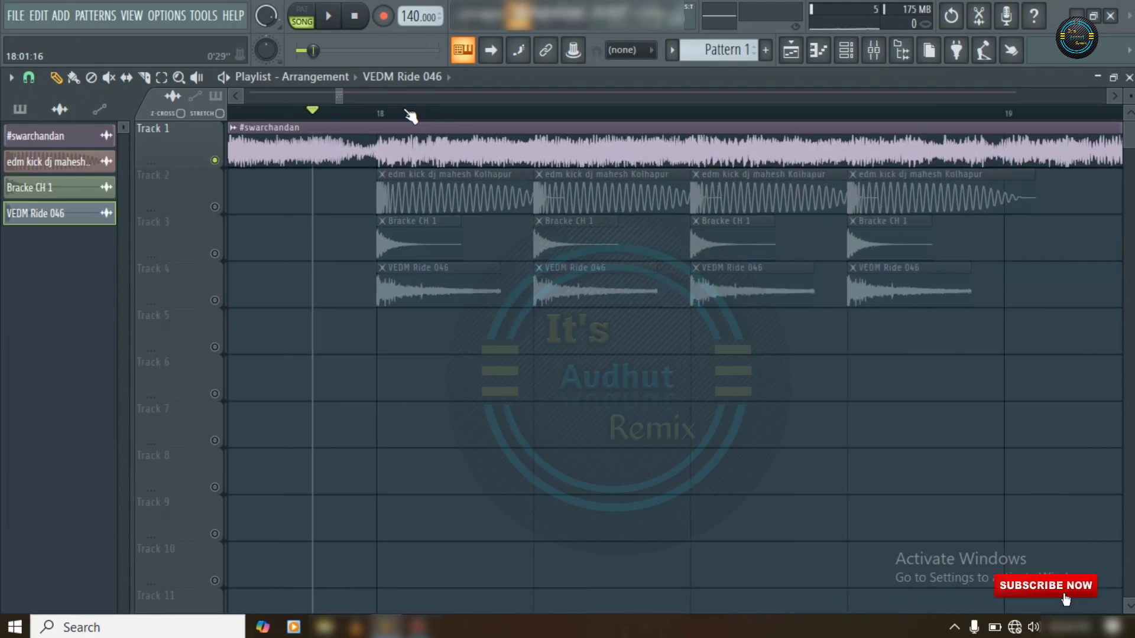
scroll(409, 114, down, 3)
scroll(411, 115, up, 3)
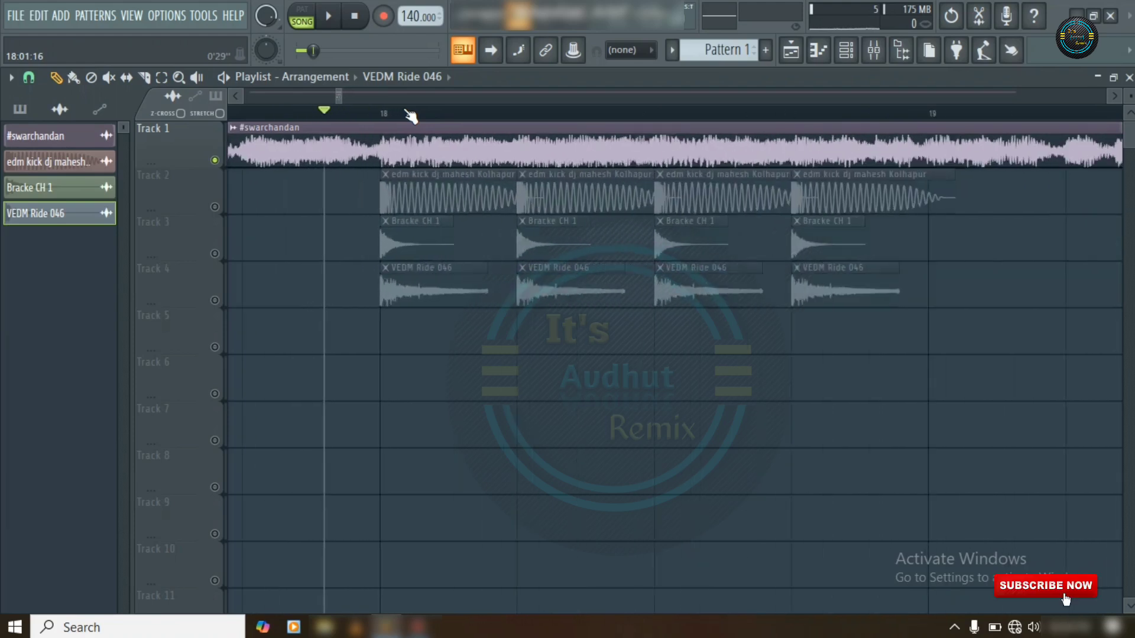
scroll(414, 115, down, 2)
scroll(417, 118, up, 1)
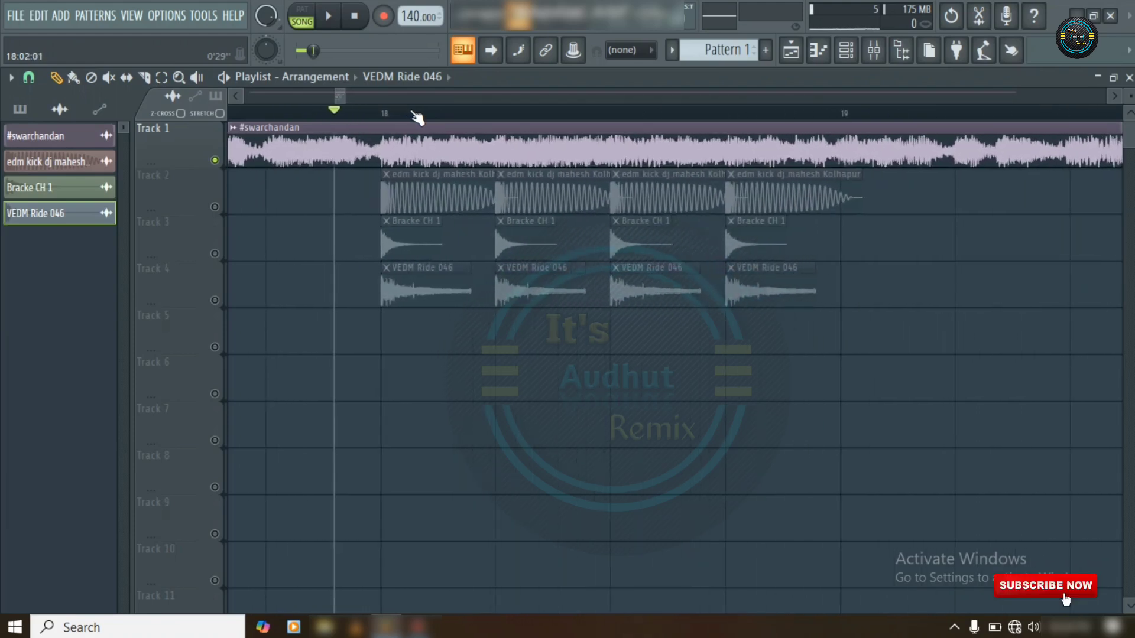
scroll(417, 117, down, 3)
scroll(415, 118, up, 4)
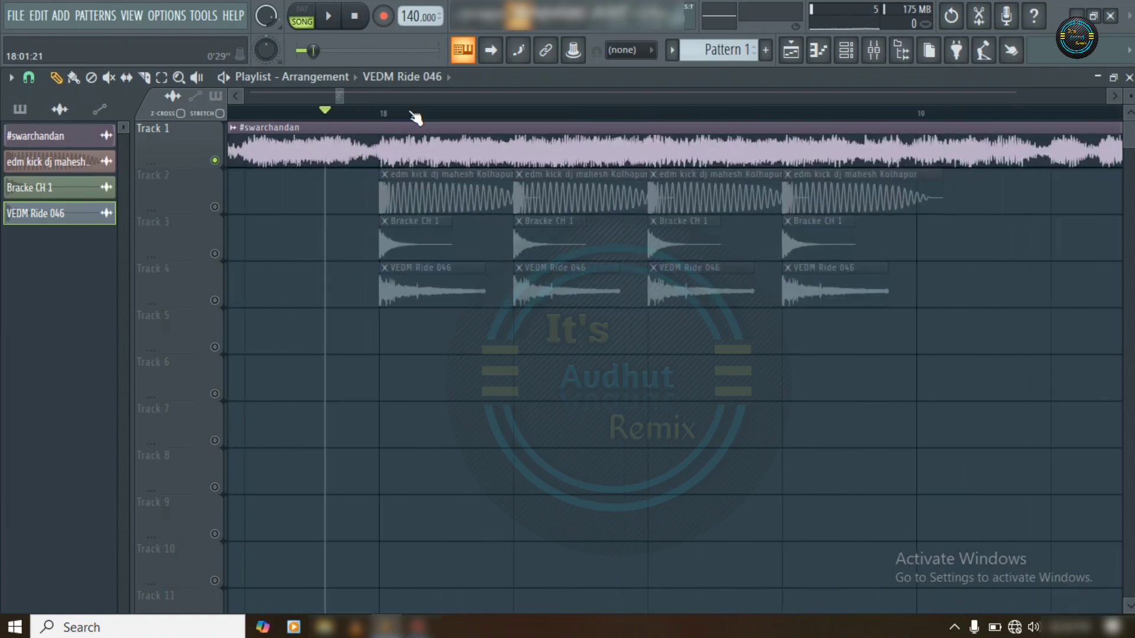
scroll(413, 117, down, 2)
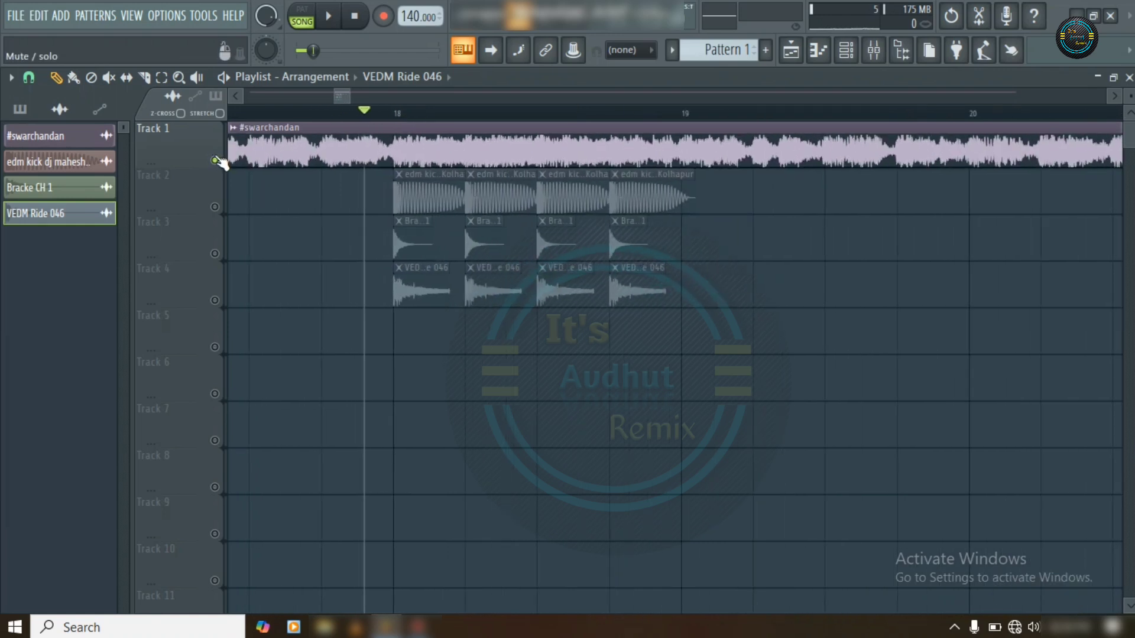
- Unsolo Track 1 and play the song with the kick, Bracke CH 1 and ride clips from just before bar 18
right_click(216, 160)
scroll(418, 117, up, 2)
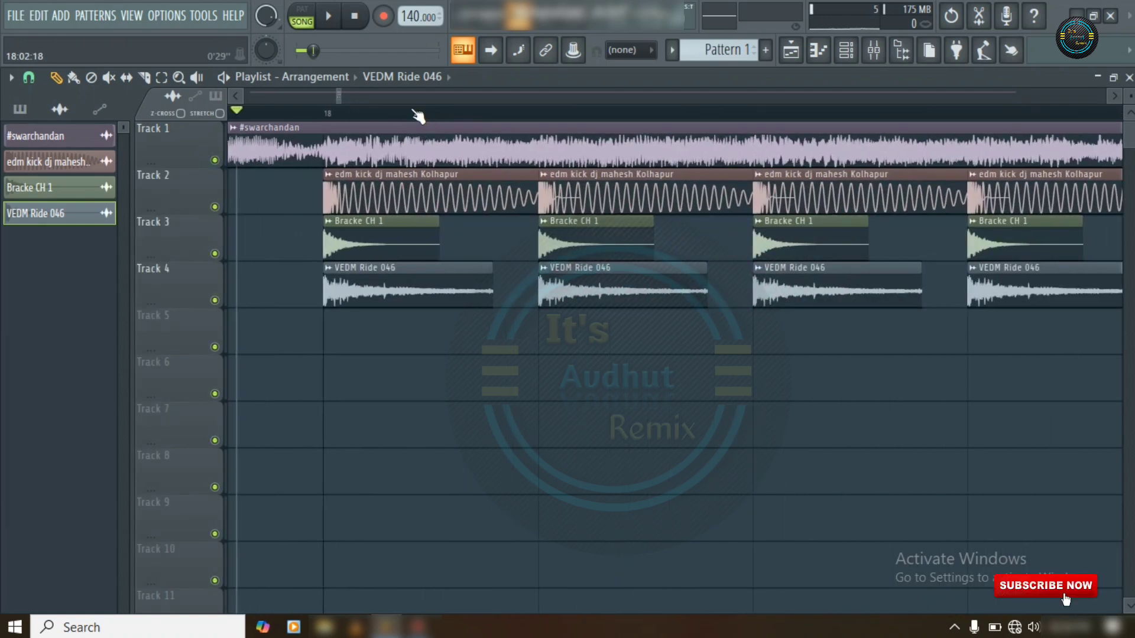
scroll(418, 117, down, 4)
key(space)
scroll(416, 115, down, 2)
scroll(416, 115, up, 2)
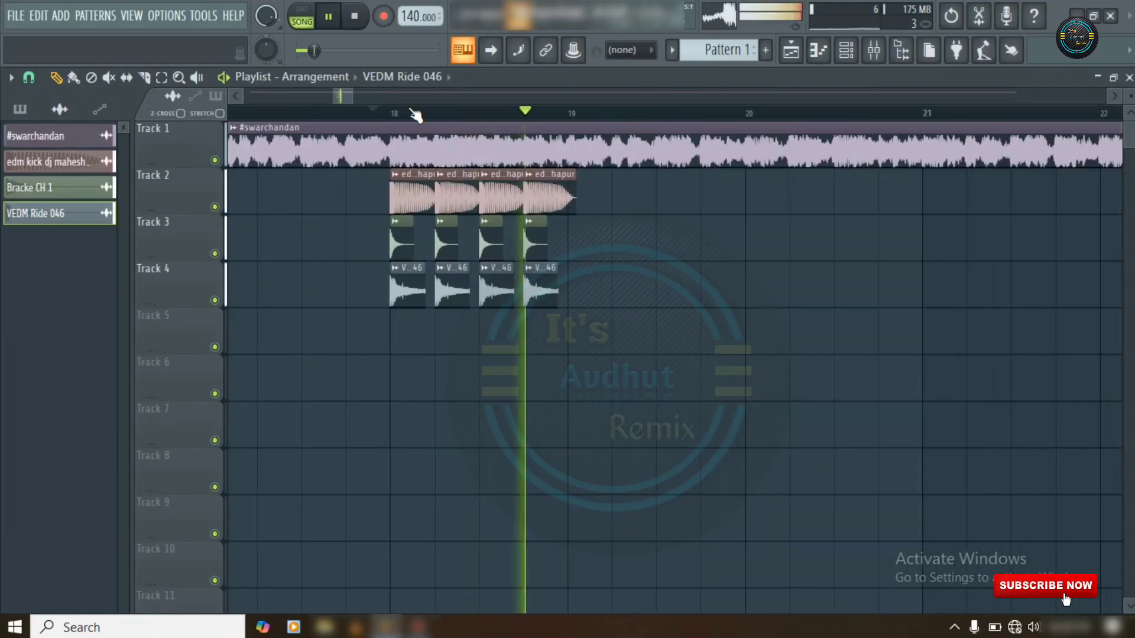
key(space)
- Replay bar 18 and compare the drum clips' starts with the #swarchandan waveform at several zoom levels
scroll(416, 116, up, 2)
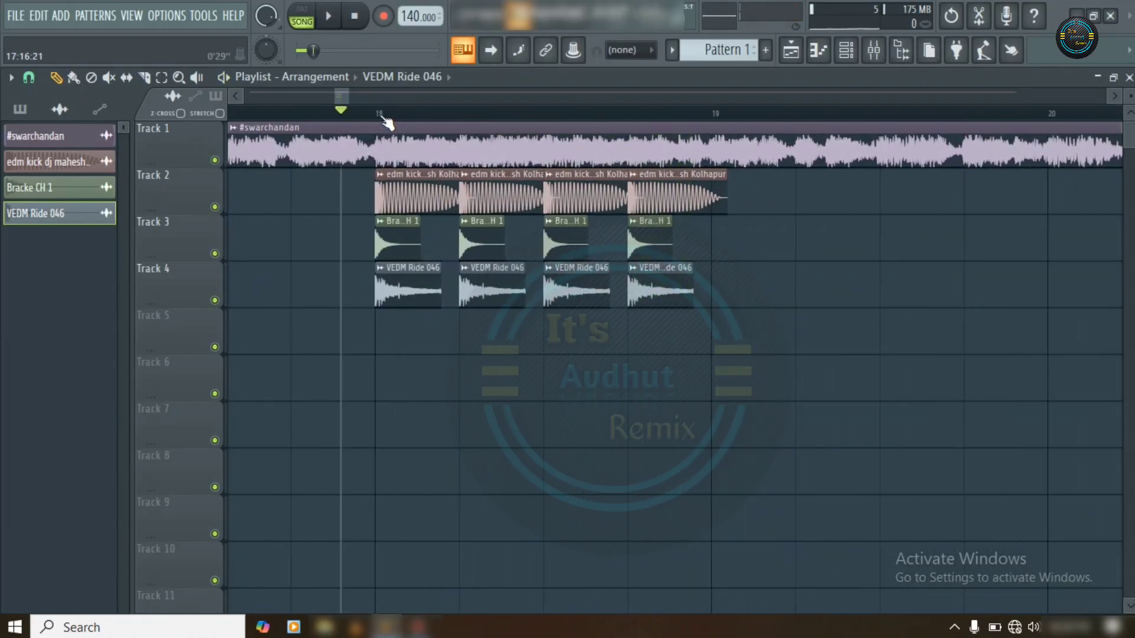
scroll(386, 118, up, 3)
scroll(387, 117, down, 3)
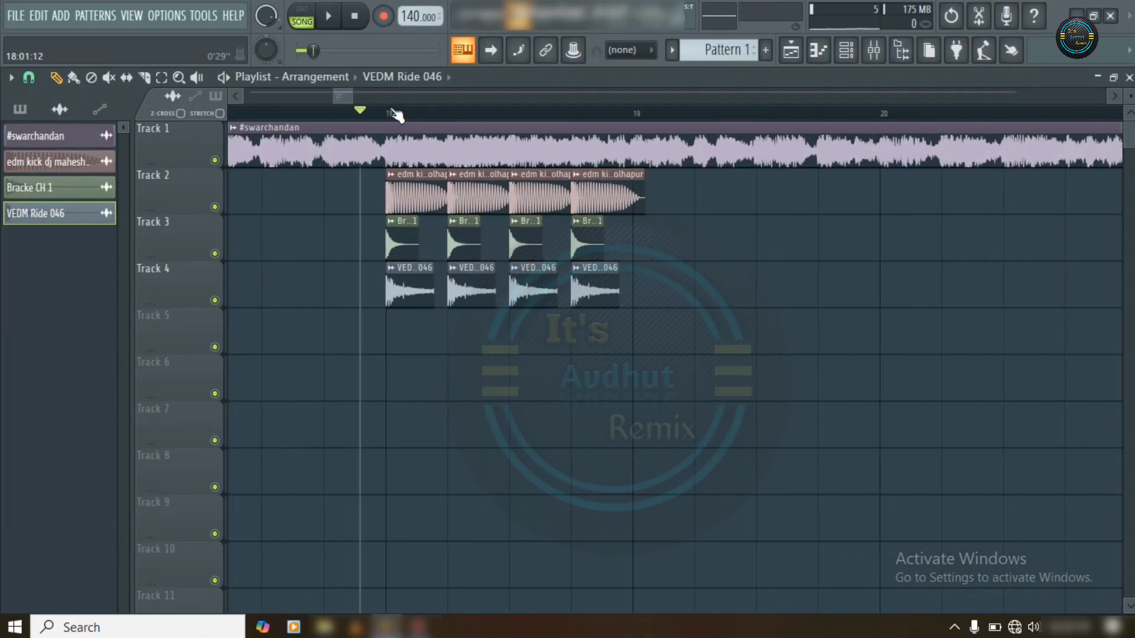
scroll(393, 115, up, 3)
key(space)
scroll(396, 114, down, 4)
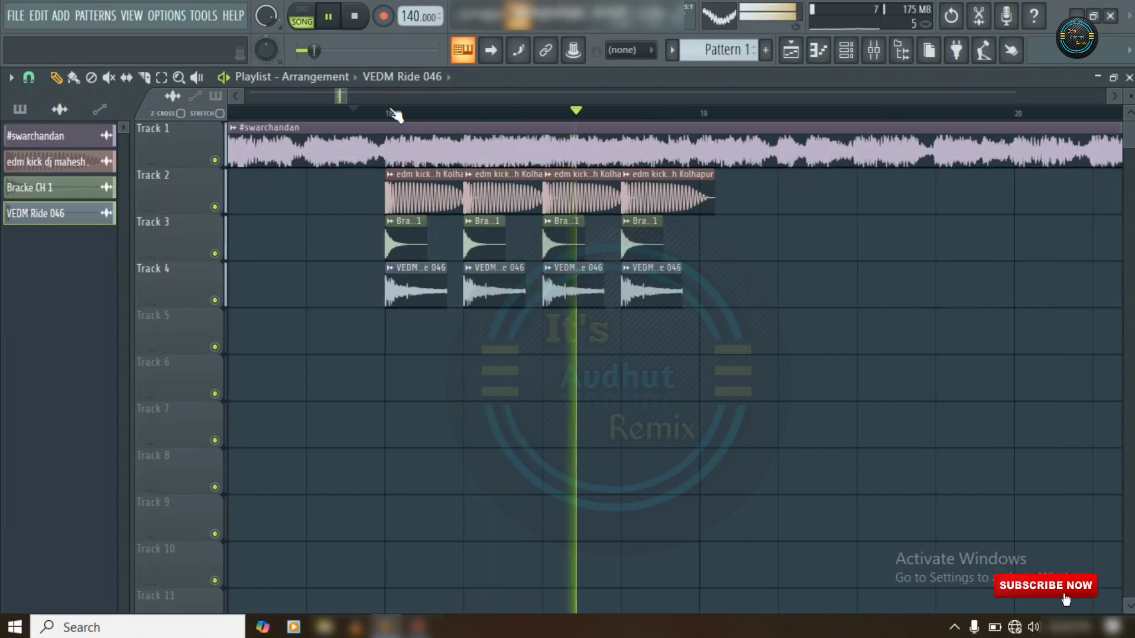
scroll(391, 114, down, 2)
key(space)
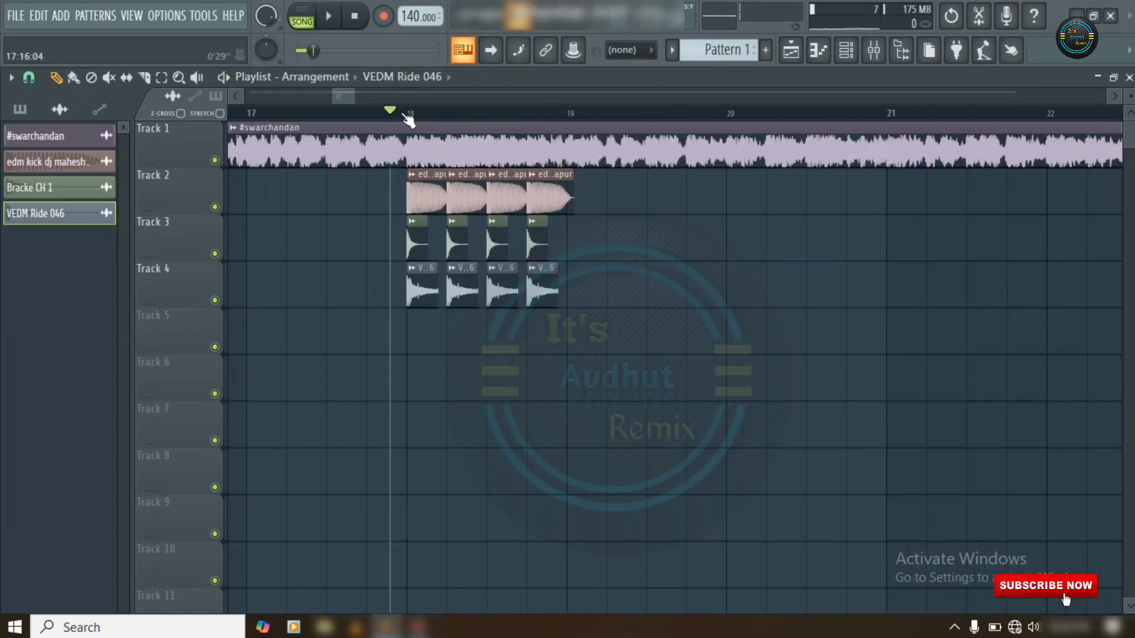
scroll(393, 112, up, 4)
scroll(413, 104, down, 1)
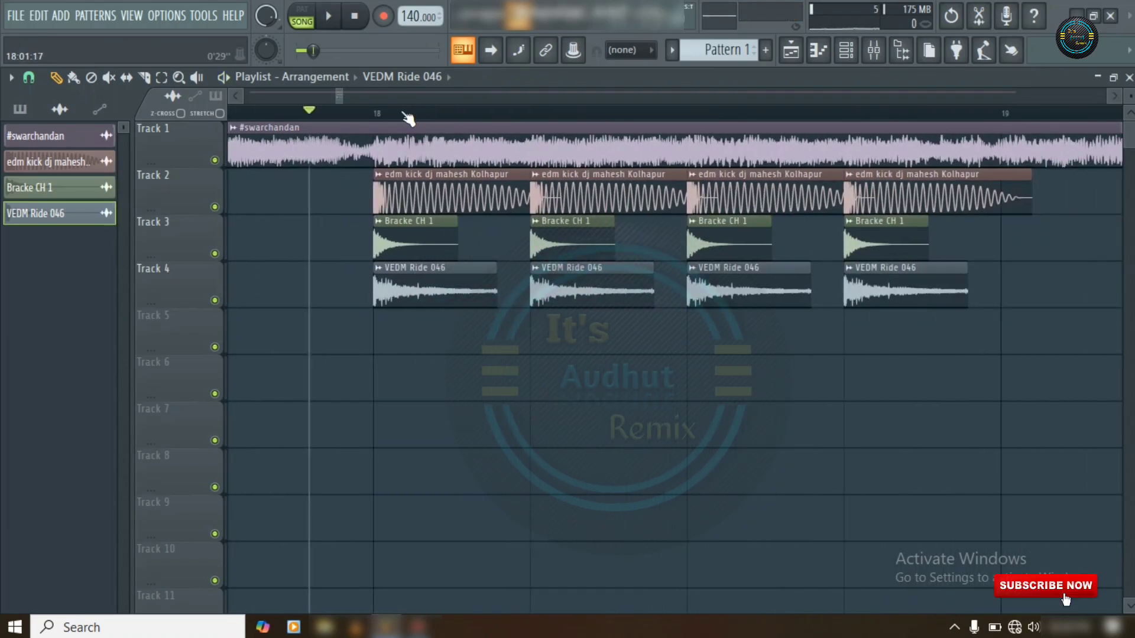
scroll(408, 118, down, 3)
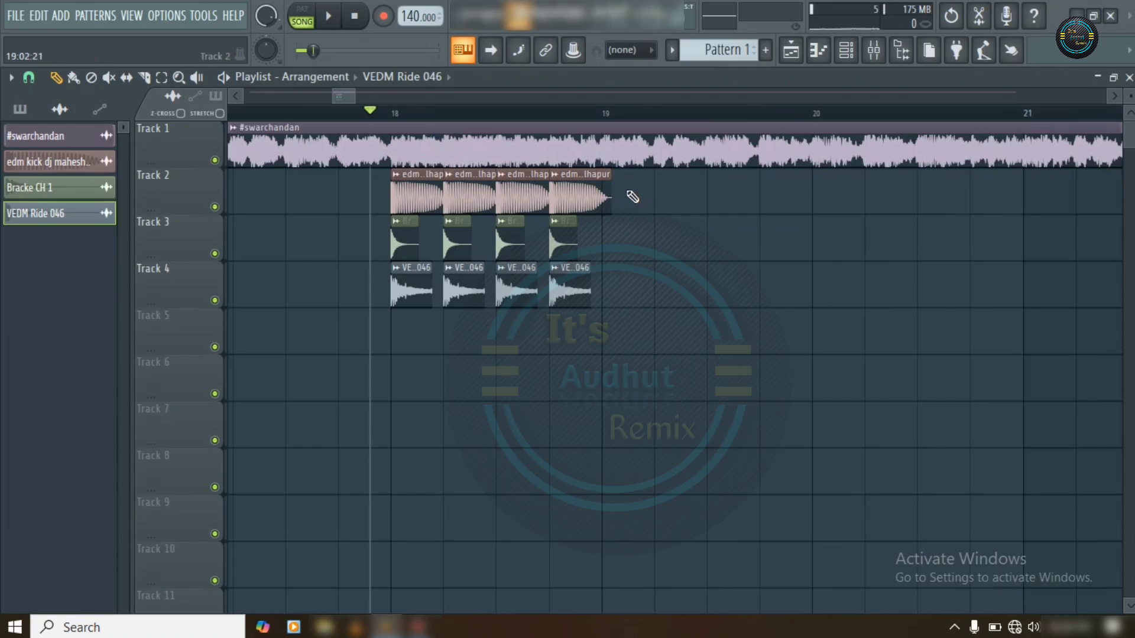
- Select the bar 18 kick, Bracke CH 1 and ride clips on Tracks 2 to 4 and duplicate them into bar 19
drag(628, 168, 370, 319)
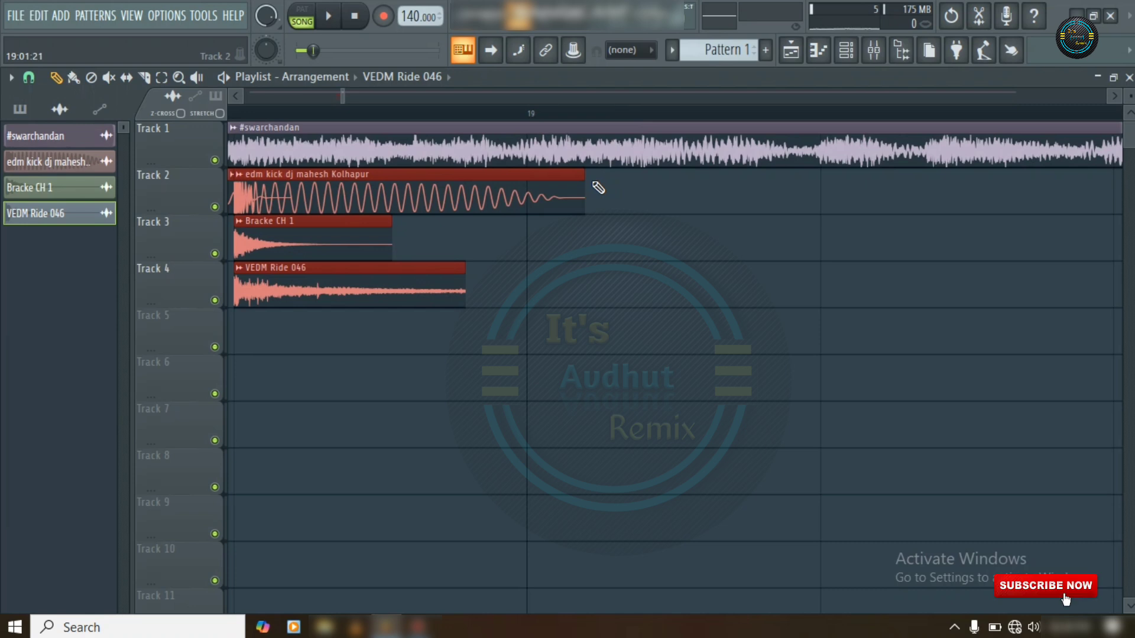
key(ctrl+b)
scroll(547, 120, down, 2)
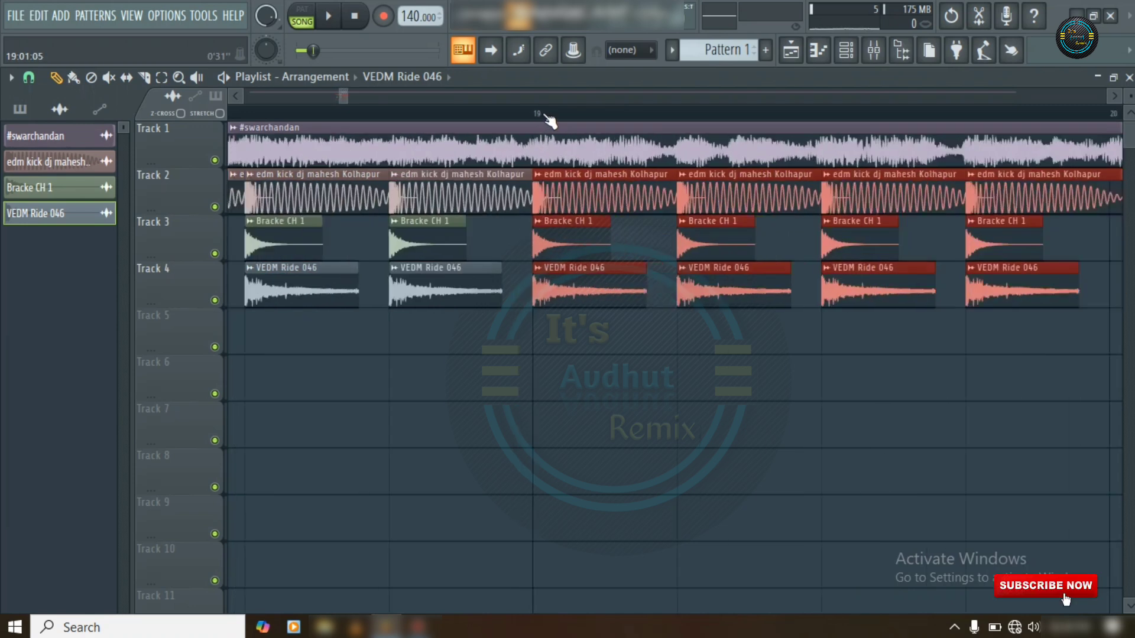
- Play the arrangement from just before bar 18 through bar 19 to check the duplicated drum clips against the song
scroll(550, 121, down, 6)
key(space)
scroll(556, 123, up, 3)
scroll(559, 124, down, 3)
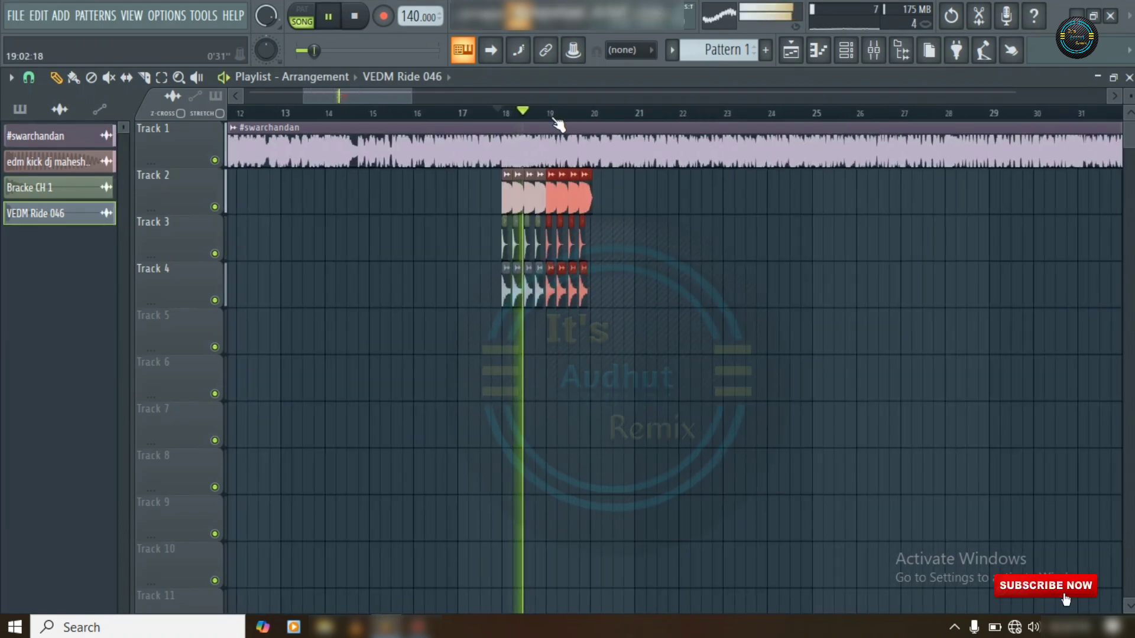
scroll(559, 125, up, 3)
scroll(556, 115, down, 3)
scroll(576, 113, up, 3)
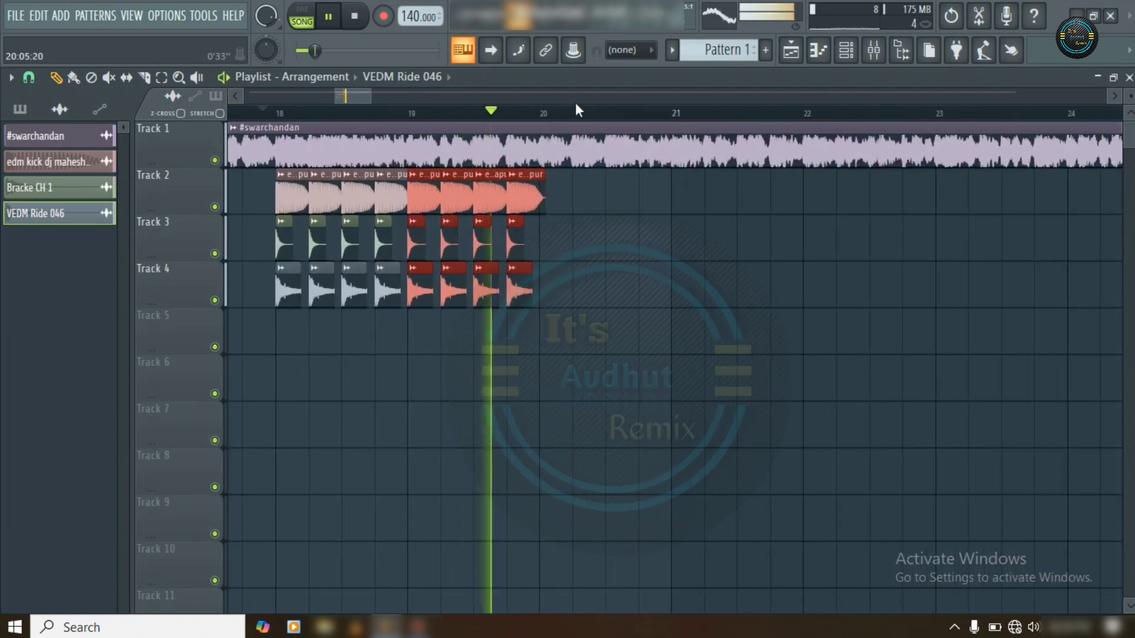
key(space)
- Duplicate the selected bar 19 drum clips on Tracks 2 to 4 into bar 20 and clear the selection
scroll(558, 121, up, 3)
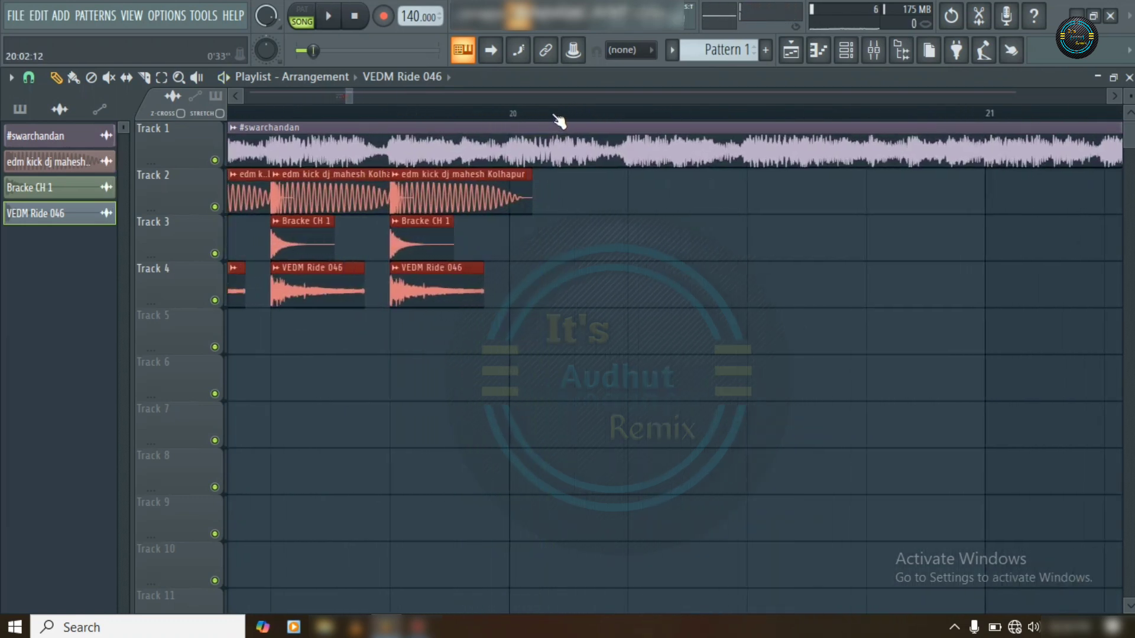
scroll(559, 121, up, 2)
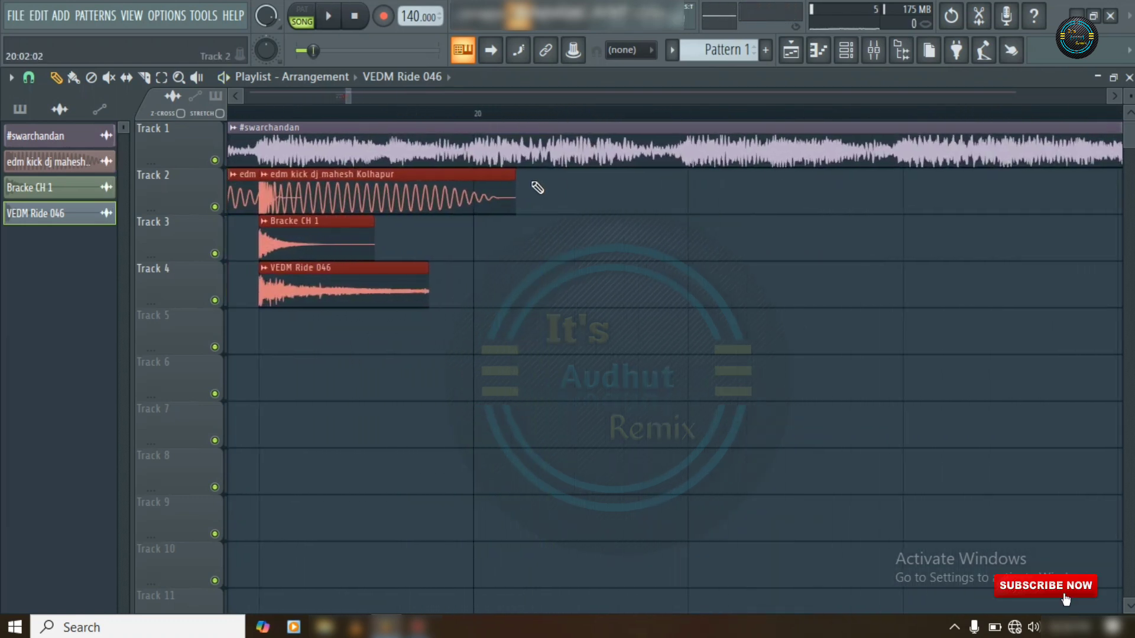
key(ctrl+b)
key(ctrl+b)
key(ctrl+b)
scroll(507, 118, up, 2)
scroll(505, 118, down, 1)
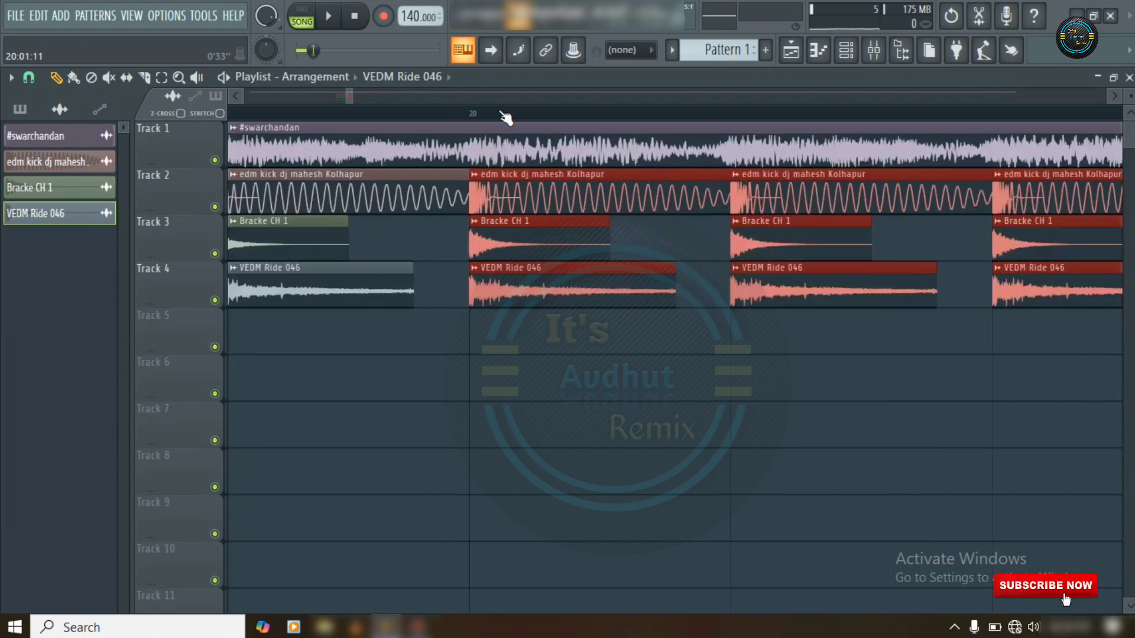
scroll(505, 119, down, 4)
click(544, 357)
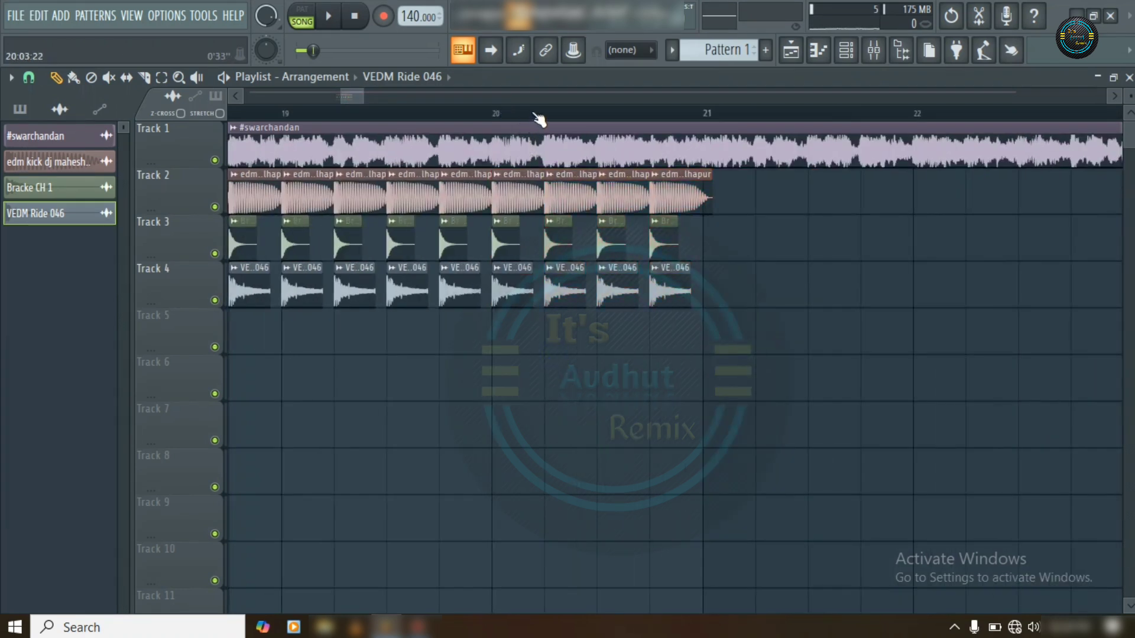
- Examine how the drum clips in bars 18 to 20 line up with the #swarchandan waveform and play from just before bar 18
scroll(539, 115, down, 3)
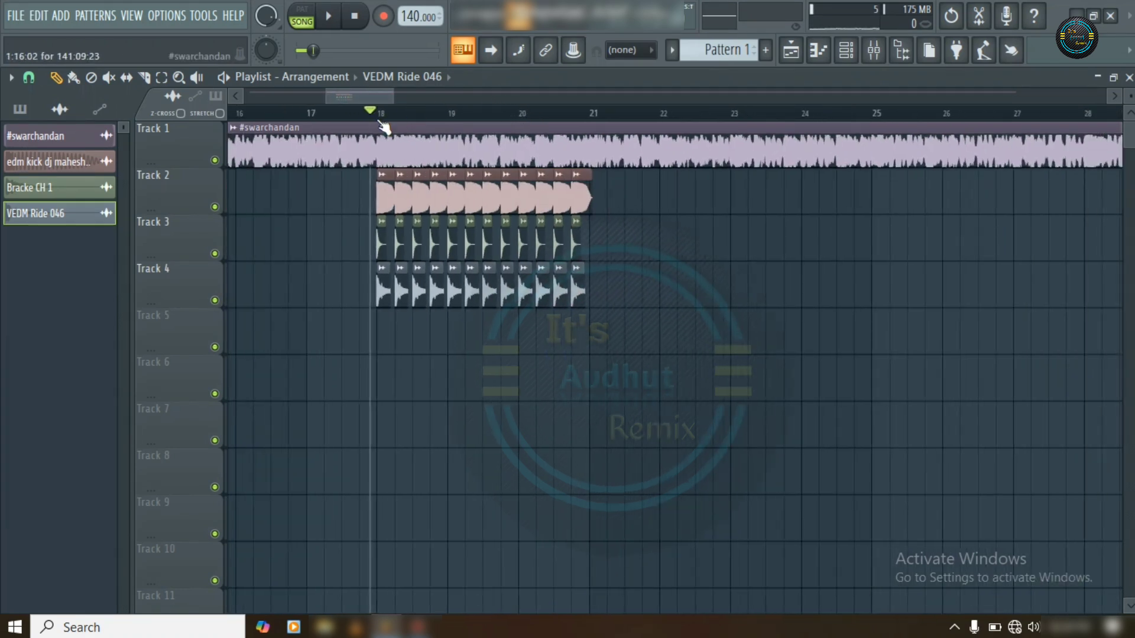
scroll(392, 118, up, 2)
scroll(399, 117, down, 2)
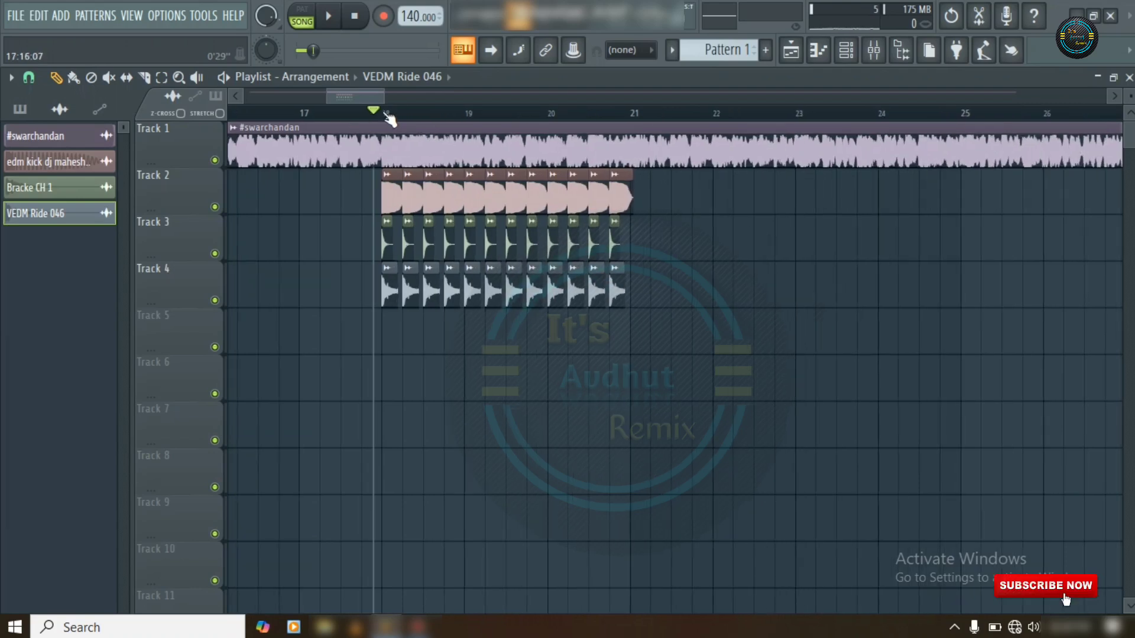
scroll(405, 115, up, 3)
scroll(406, 118, down, 3)
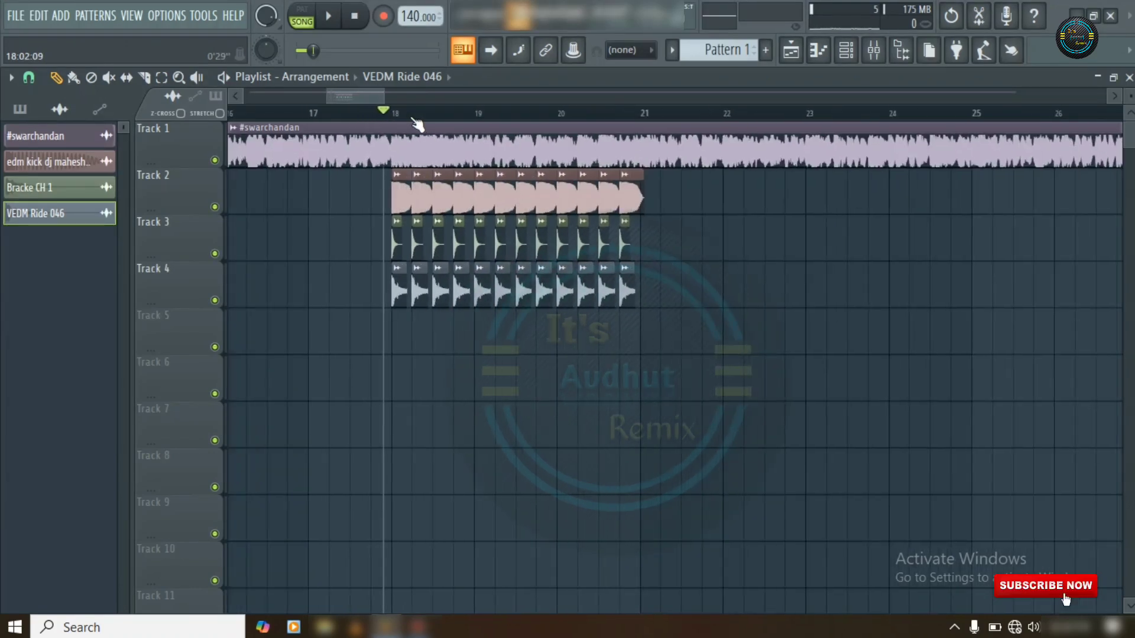
scroll(414, 120, up, 3)
scroll(423, 123, down, 3)
scroll(423, 121, down, 2)
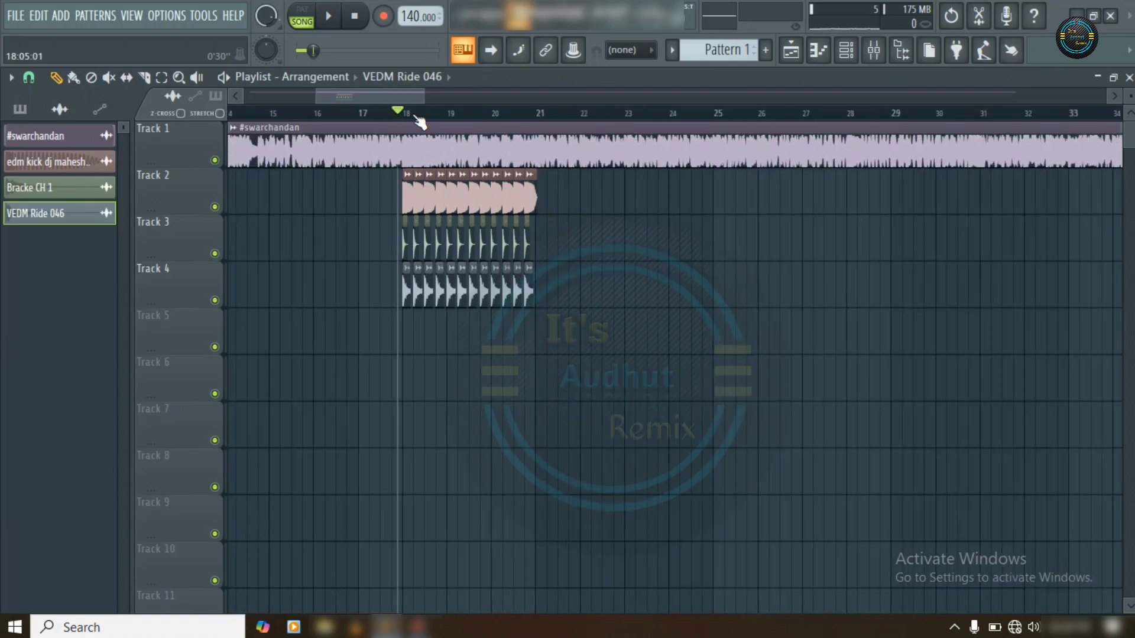
scroll(450, 115, up, 4)
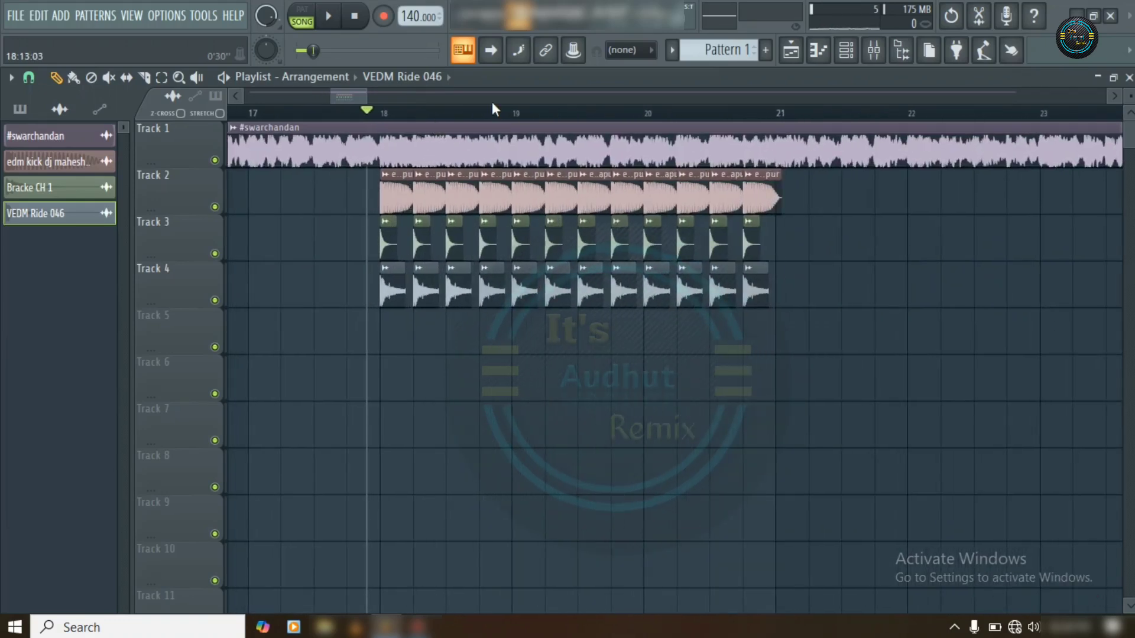
scroll(478, 123, down, 2)
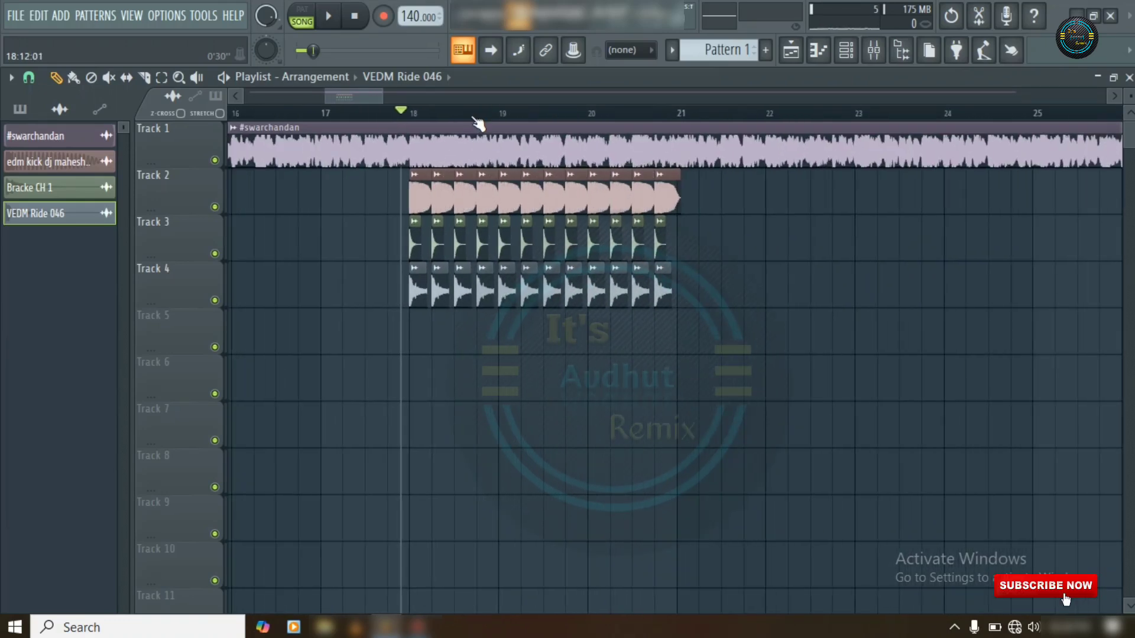
scroll(473, 118, down, 2)
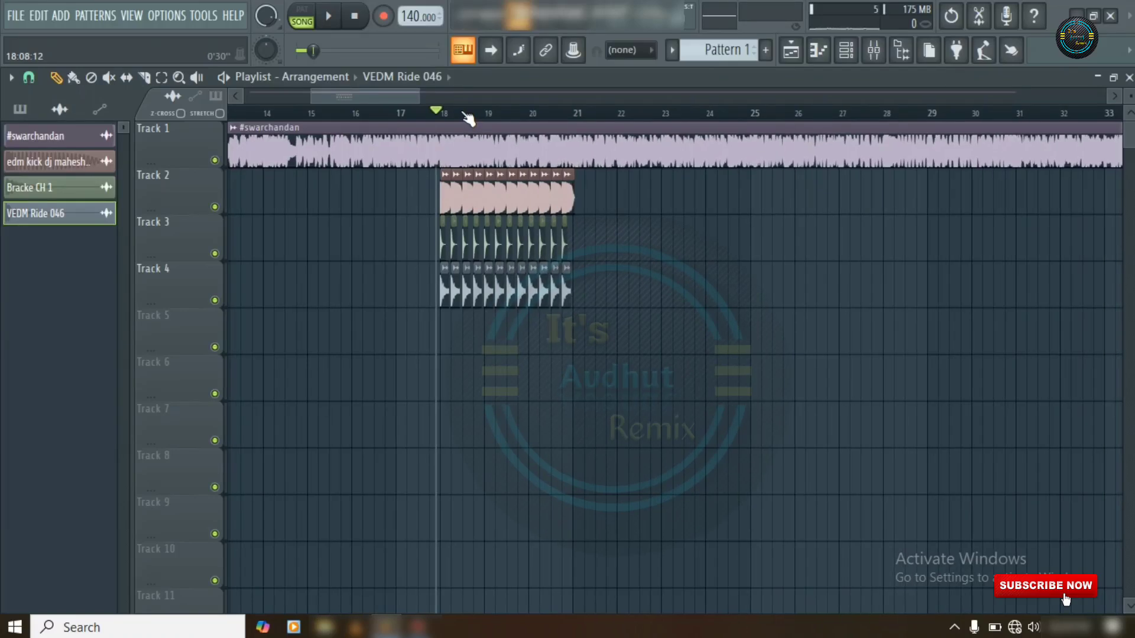
scroll(469, 115, up, 4)
scroll(466, 119, down, 3)
scroll(467, 117, up, 4)
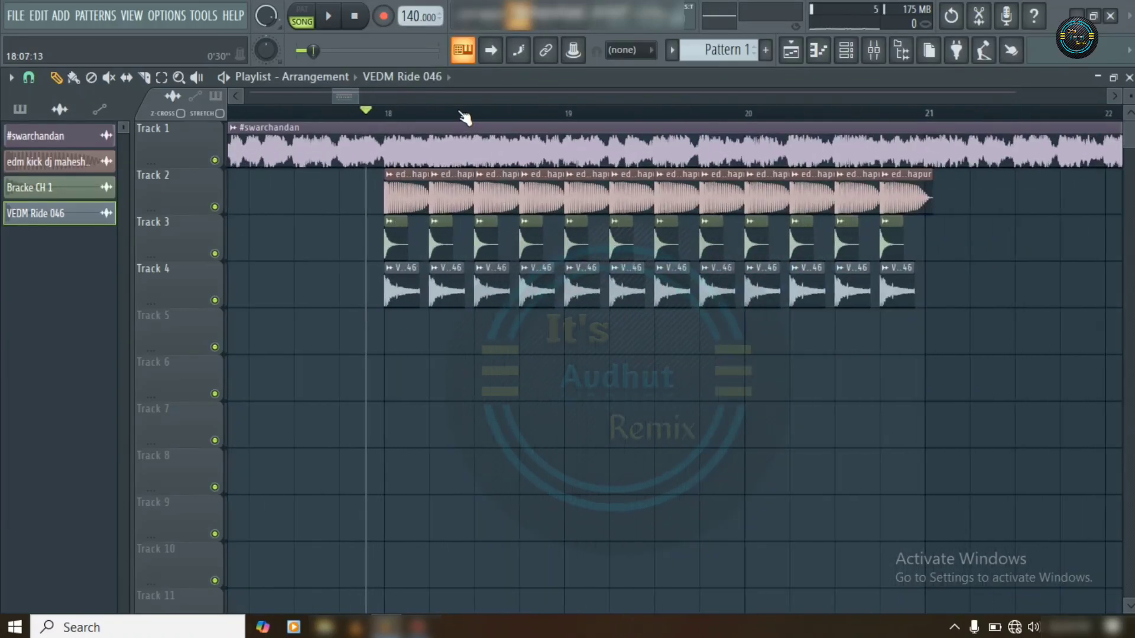
scroll(466, 117, down, 3)
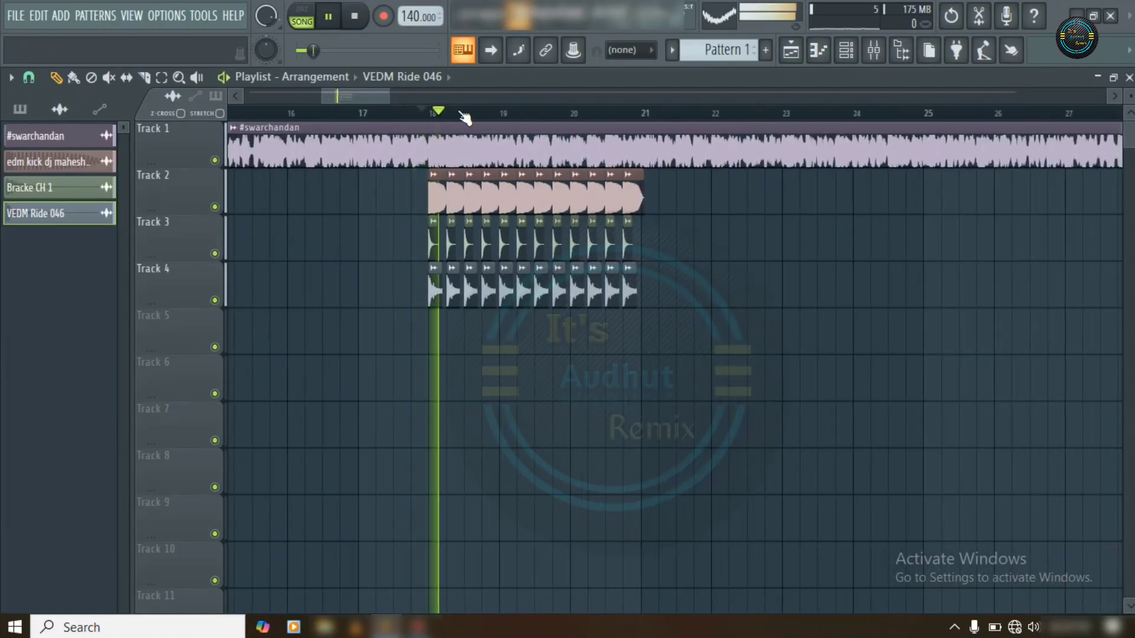